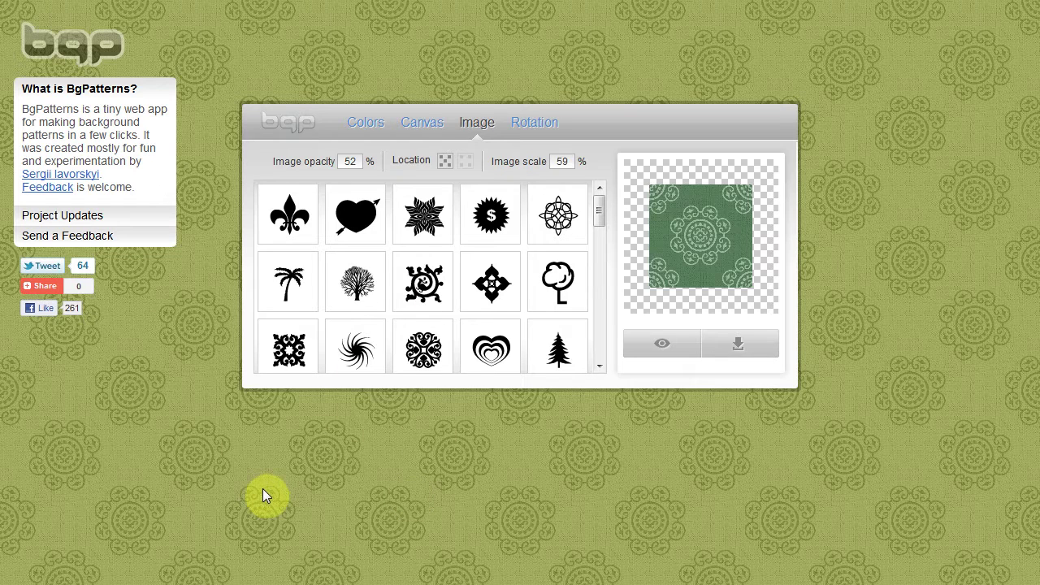
- Preview the current pattern as the page background and review its color settings
{"action": "left_click", "coordinate": [666, 345]}
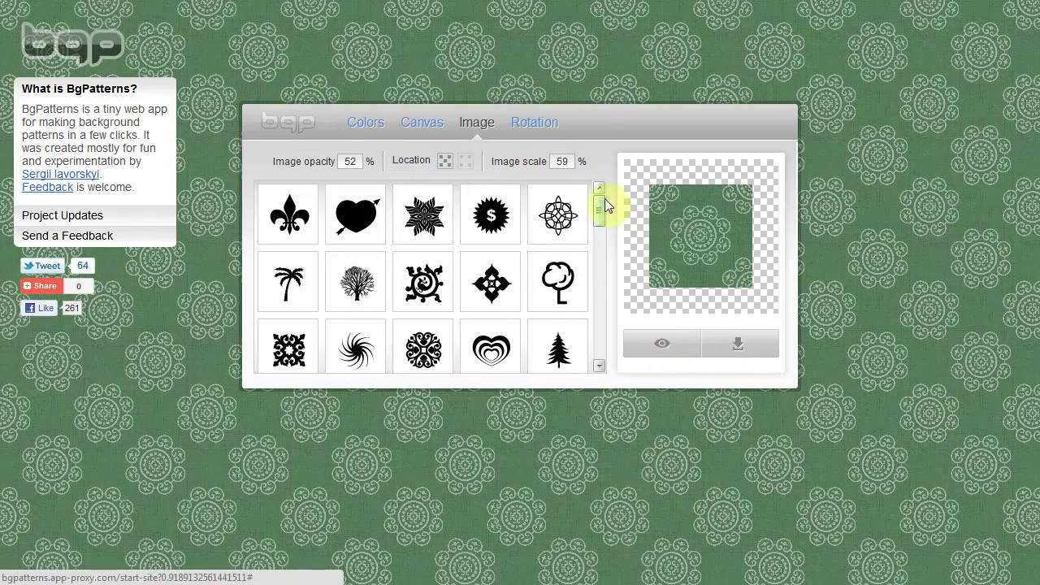
{"action": "left_click", "coordinate": [378, 126]}
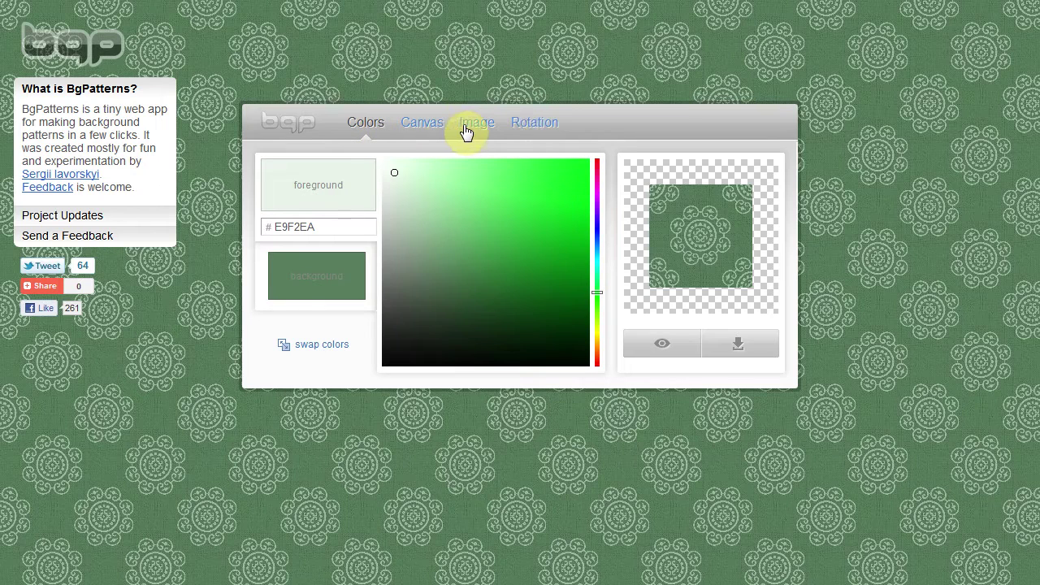
- Set the canvas texture opacity to 0% so the pattern has no texture
{"action": "left_click", "coordinate": [420, 126]}
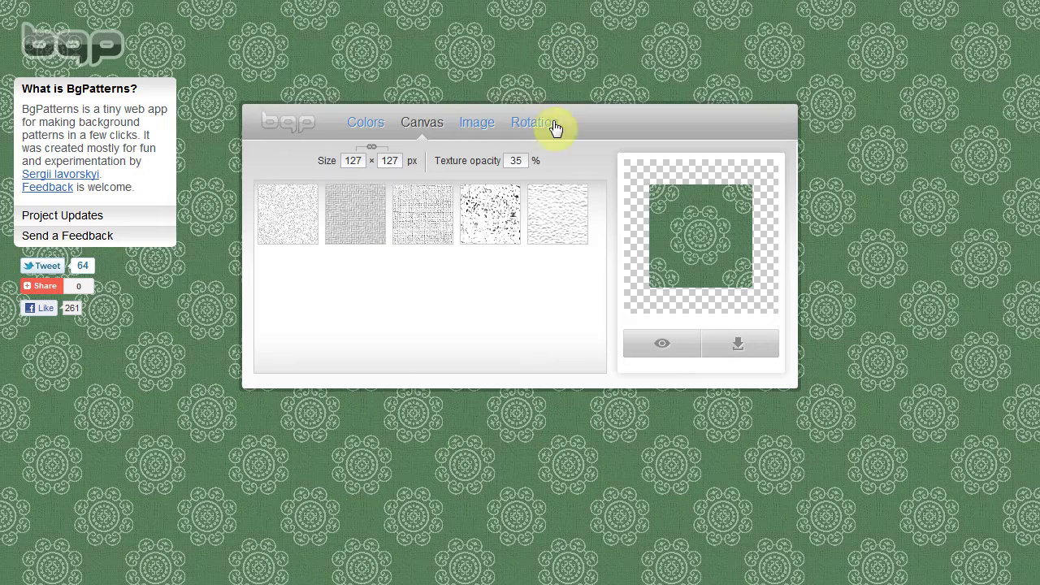
{"action": "left_click", "coordinate": [521, 160]}
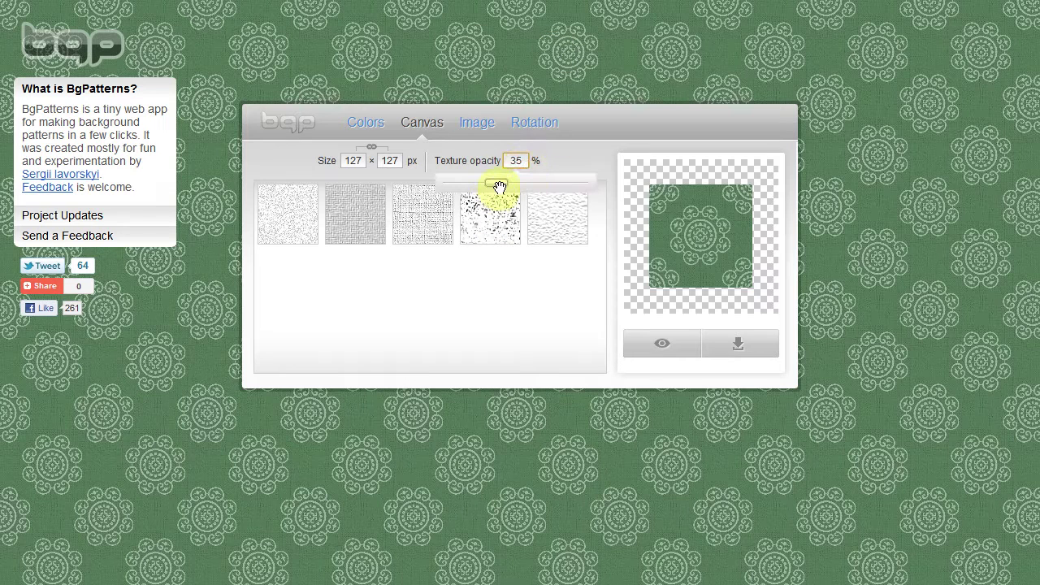
{"action": "left_click", "coordinate": [504, 185]}
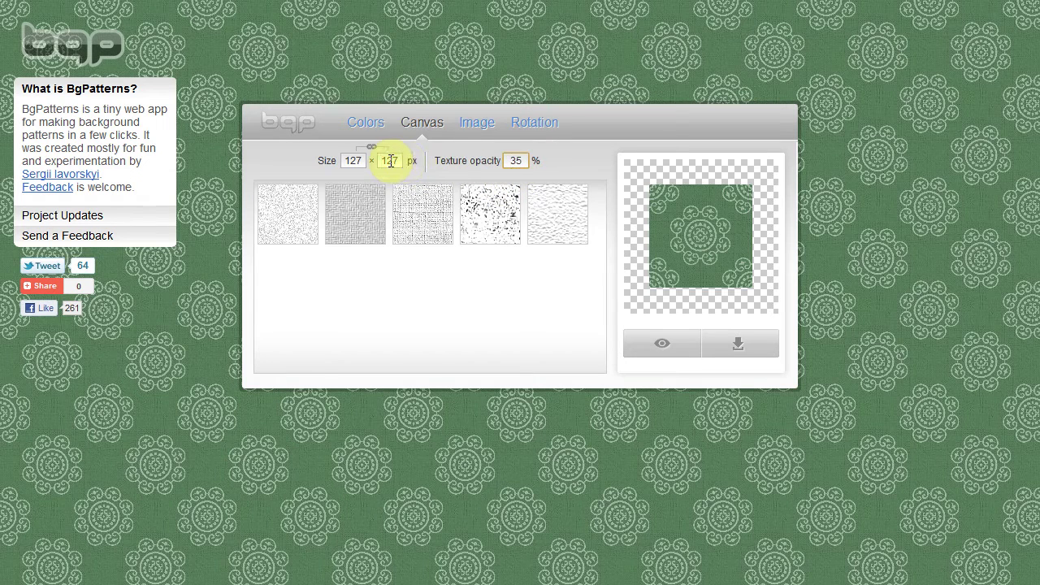
{"action": "left_click", "coordinate": [509, 160]}
{"action": "left_click_drag", "start_coordinate": [499, 184], "coordinate": [455, 184]}
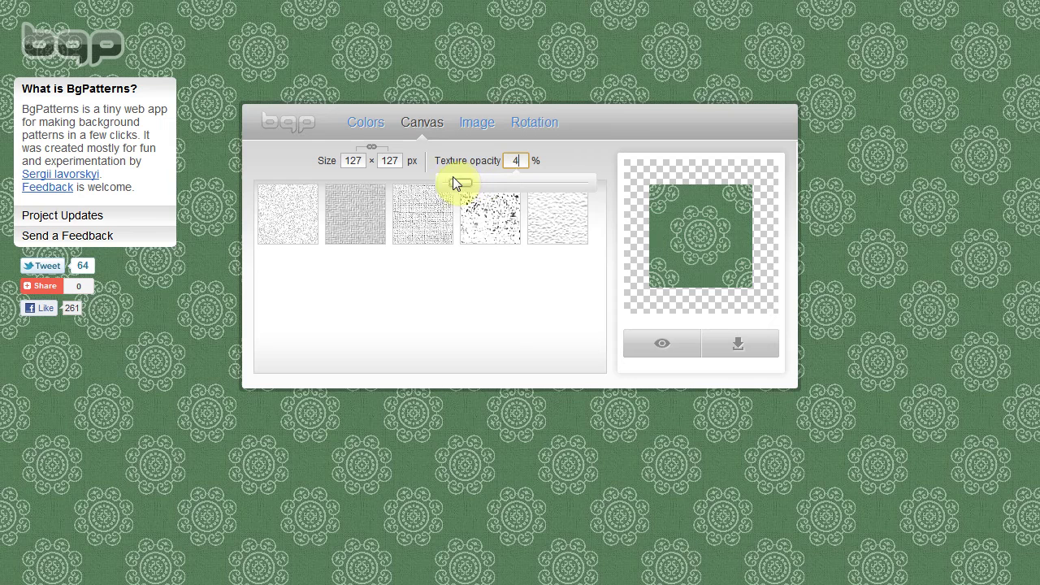
- Set the canvas size to 150 × 150 px
{"action": "left_click", "coordinate": [390, 160]}
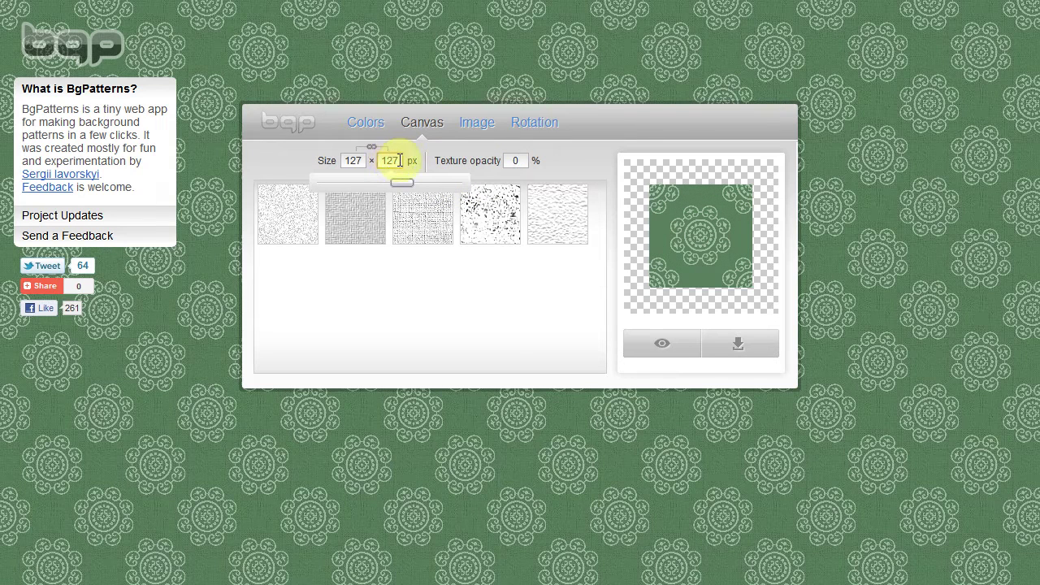
{"action": "double_click", "coordinate": [398, 160]}
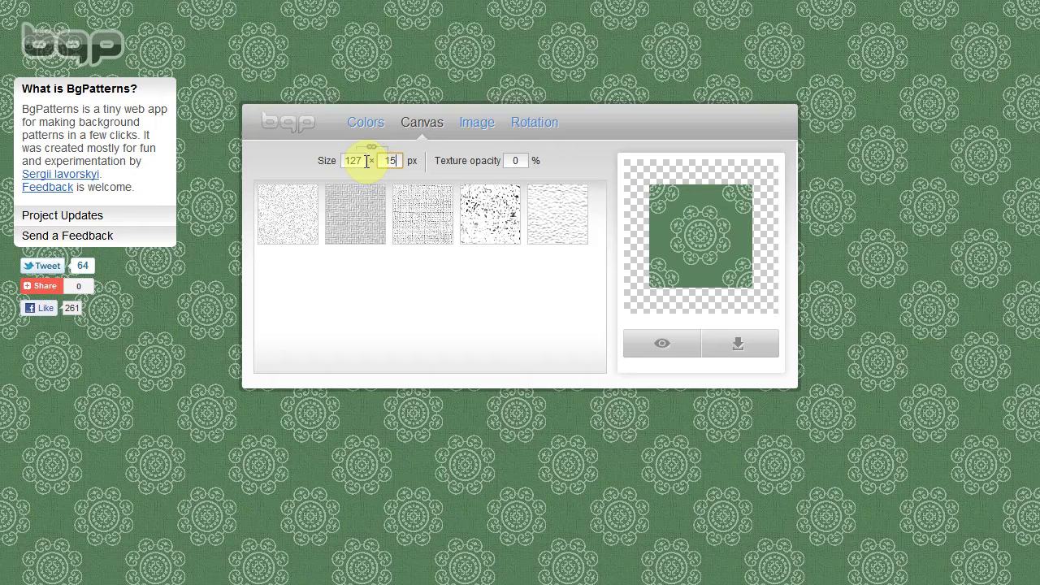
{"action": "left_click", "coordinate": [360, 160]}
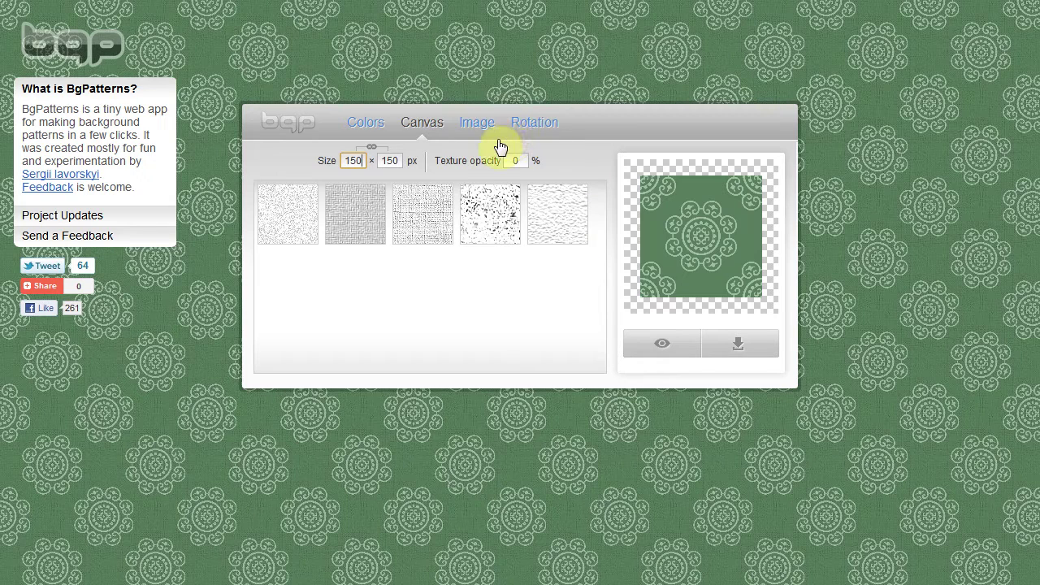
{"action": "left_click", "coordinate": [523, 161]}
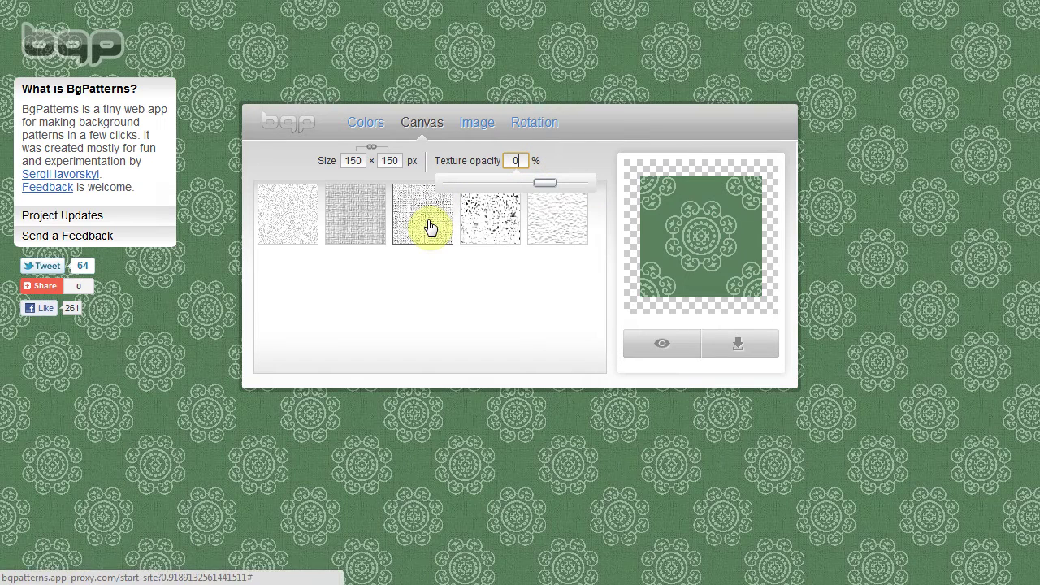
- Set the pattern's foreground color to FFFFFF
{"action": "left_click", "coordinate": [365, 124]}
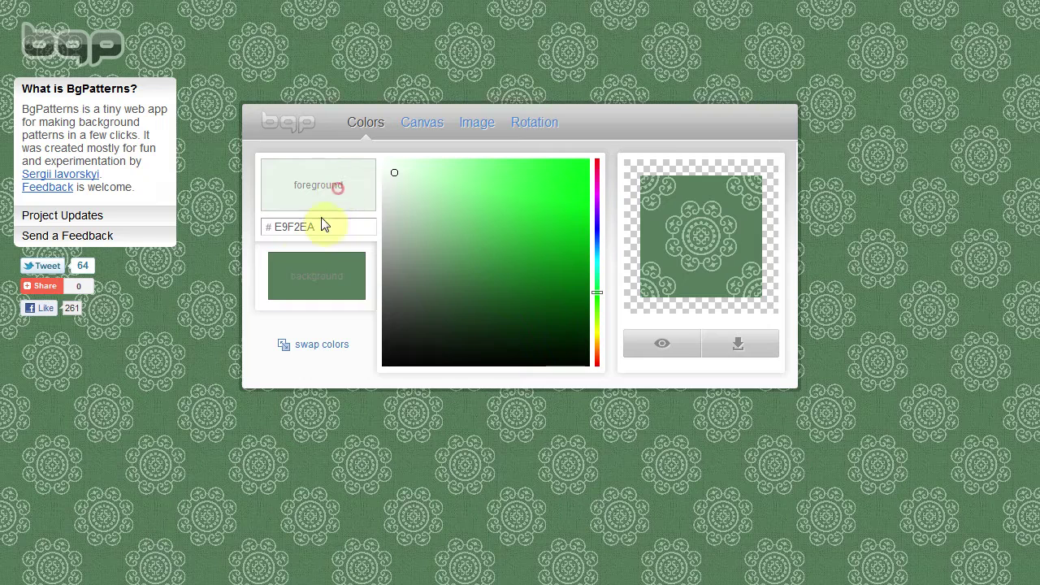
{"action": "left_click_drag", "start_coordinate": [323, 225], "coordinate": [276, 228]}
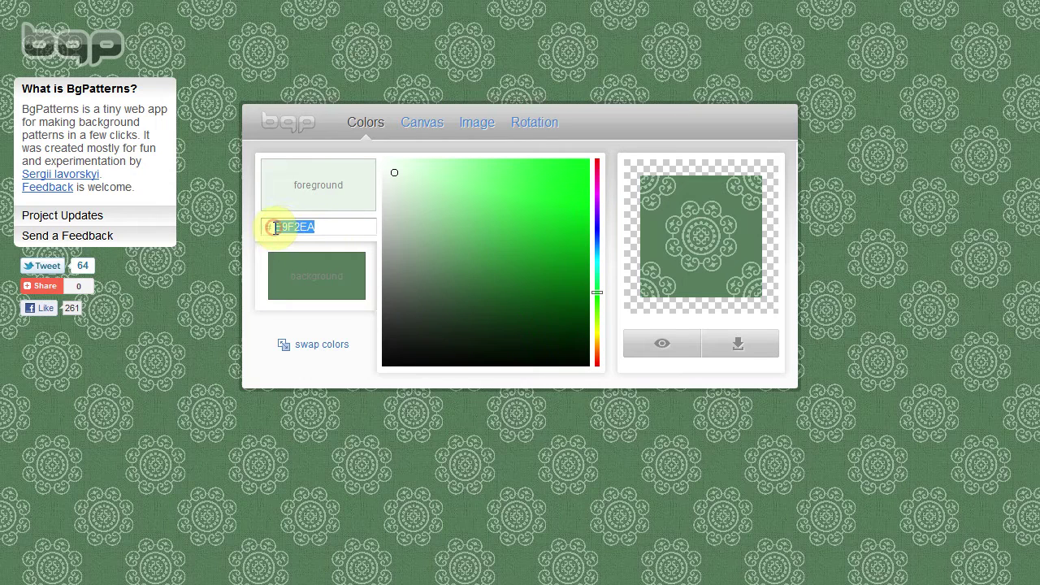
{"action": "type", "text": "FFFFFF"}
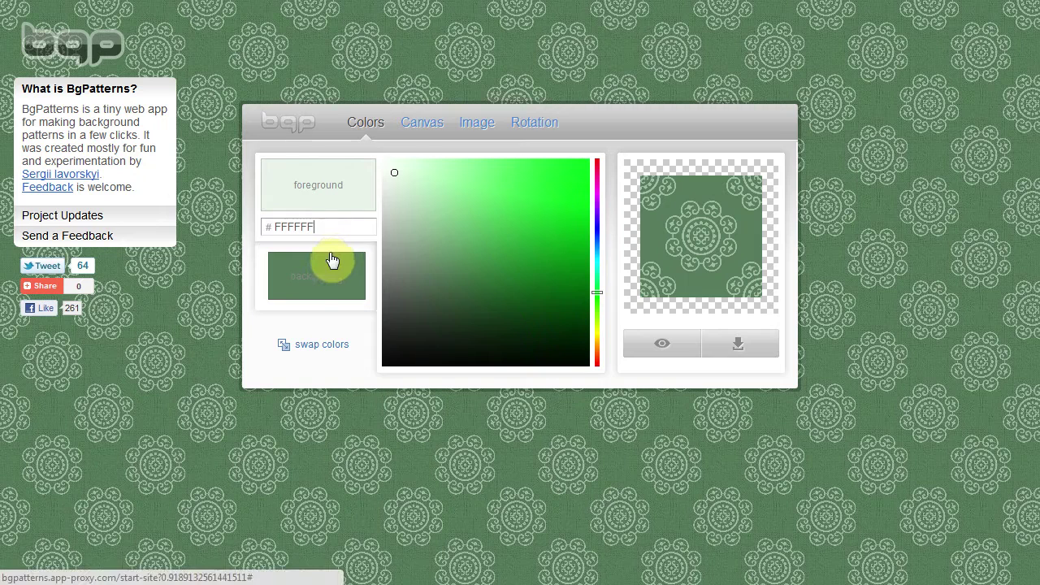
- Set the pattern's background color to 000000 and check both color swatches
{"action": "left_click", "coordinate": [317, 277]}
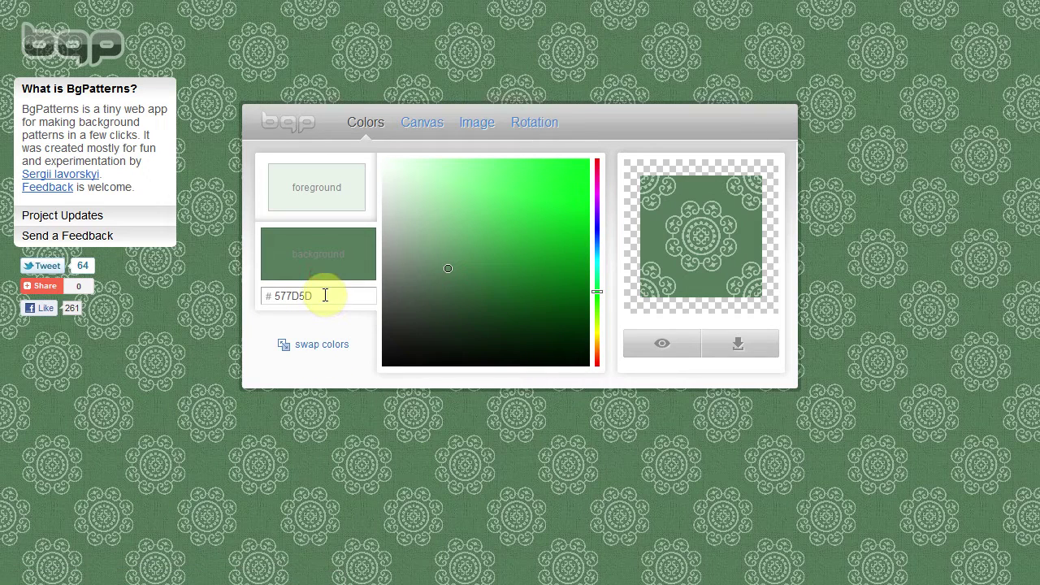
{"action": "left_click_drag", "start_coordinate": [326, 297], "coordinate": [241, 297]}
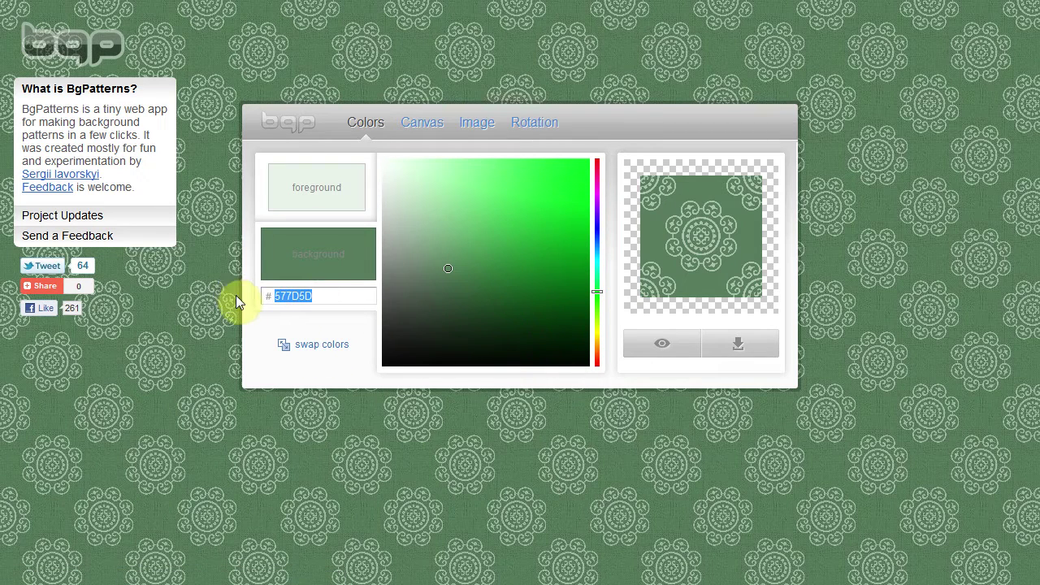
{"action": "type", "text": "000000"}
{"action": "left_click", "coordinate": [351, 197]}
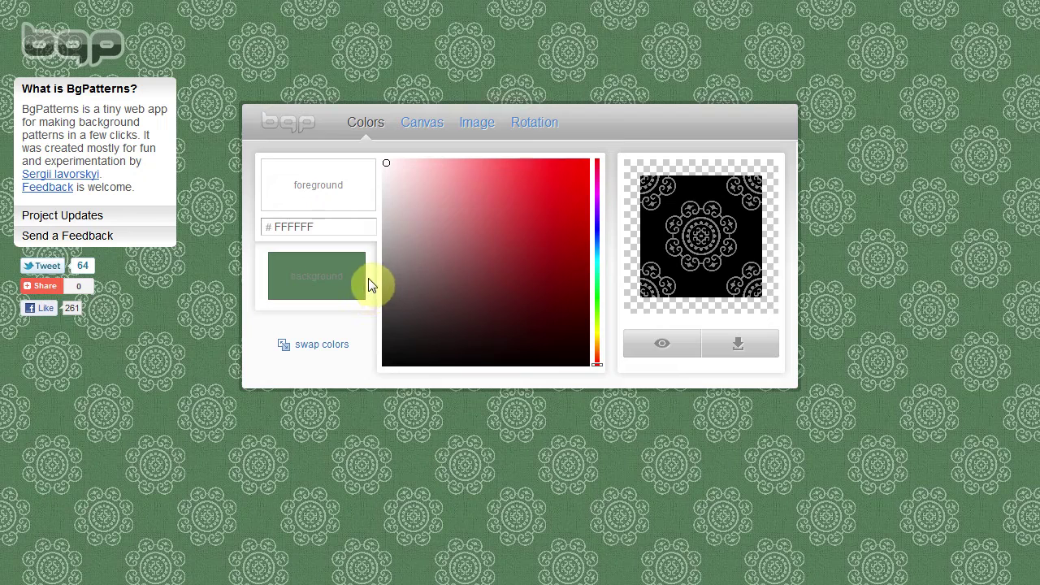
{"action": "left_click", "coordinate": [347, 283]}
{"action": "left_click", "coordinate": [349, 186]}
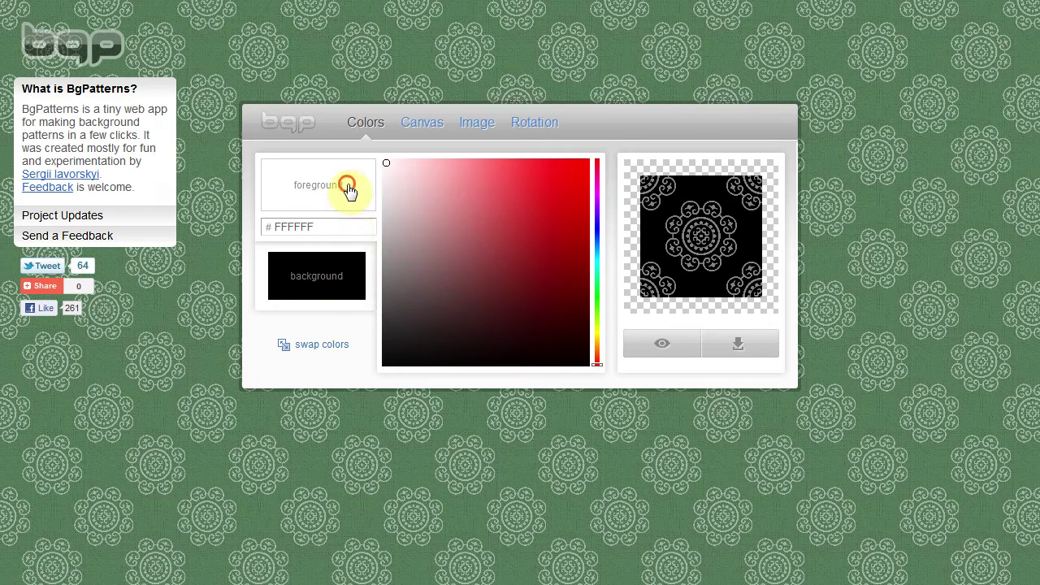
- Raise the pattern's image opacity to 100%
{"action": "left_click", "coordinate": [413, 130]}
{"action": "left_click", "coordinate": [480, 132]}
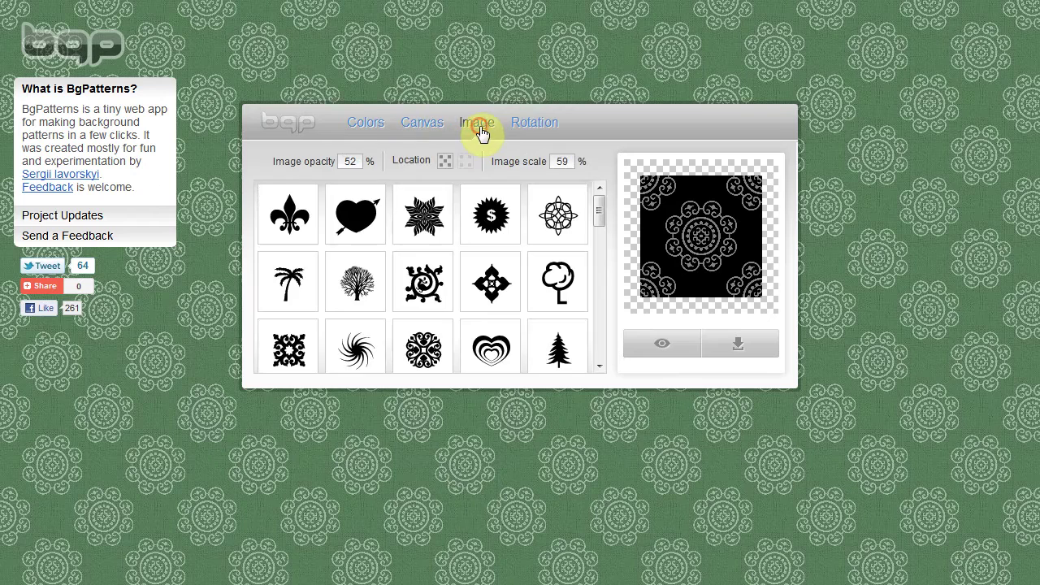
{"action": "left_click", "coordinate": [357, 160]}
{"action": "mouse_move", "coordinate": [355, 186]}
{"action": "left_mouse_down"}
{"action": "mouse_move", "coordinate": [344, 179]}
{"action": "mouse_move", "coordinate": [364, 186]}
{"action": "left_mouse_up"}
{"action": "left_click", "coordinate": [350, 159]}
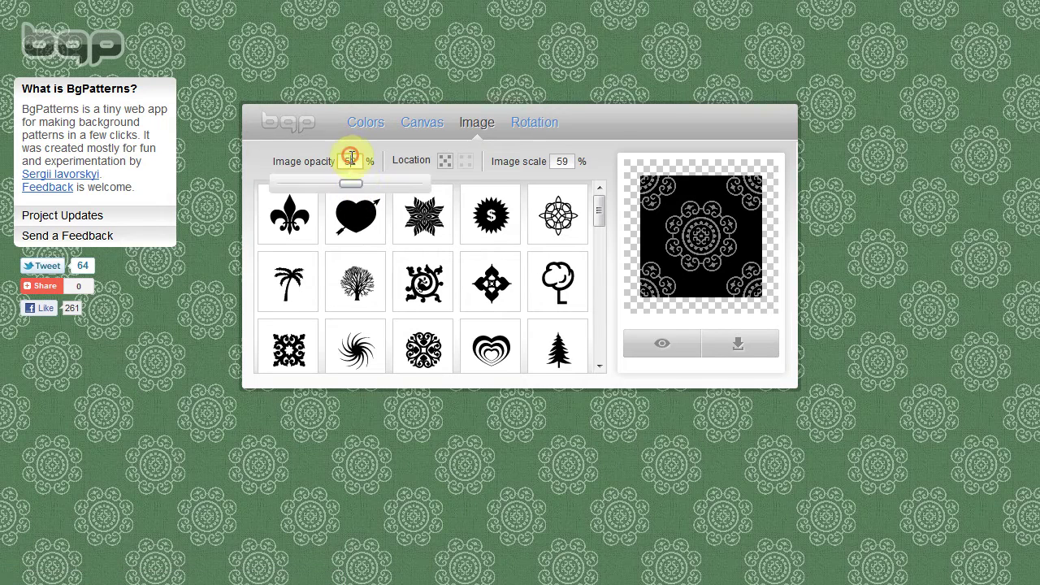
{"action": "left_click_drag", "start_coordinate": [350, 183], "coordinate": [420, 181]}
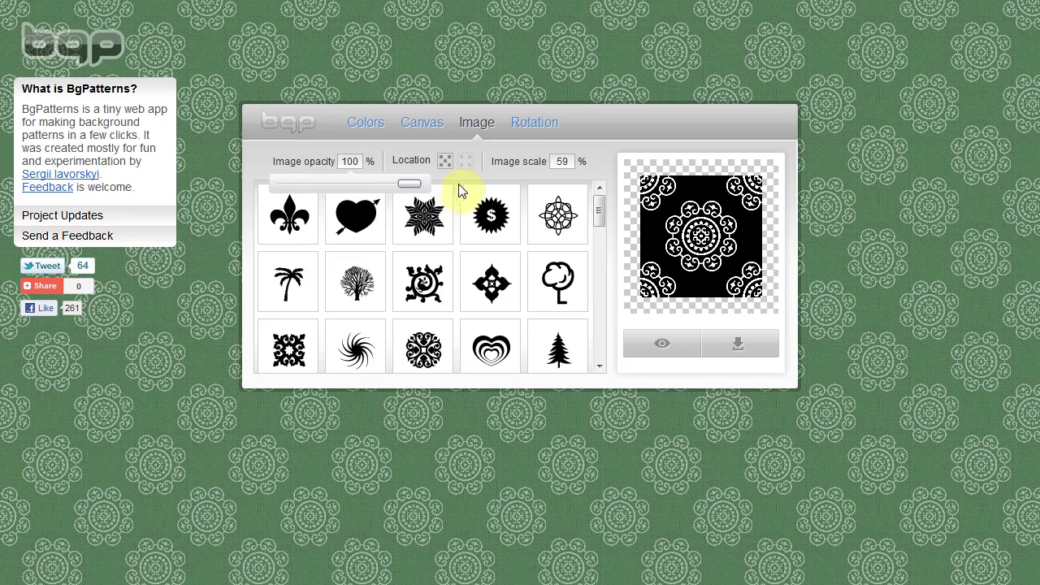
{"action": "left_click", "coordinate": [350, 161]}
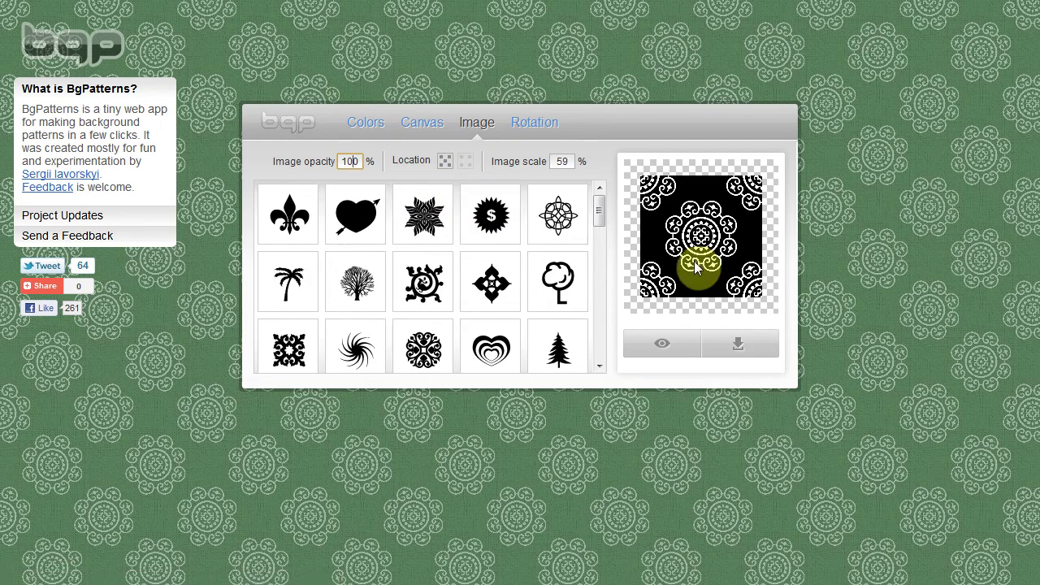
- Set the round ornament's image scale to 64%
{"action": "left_click", "coordinate": [561, 161]}
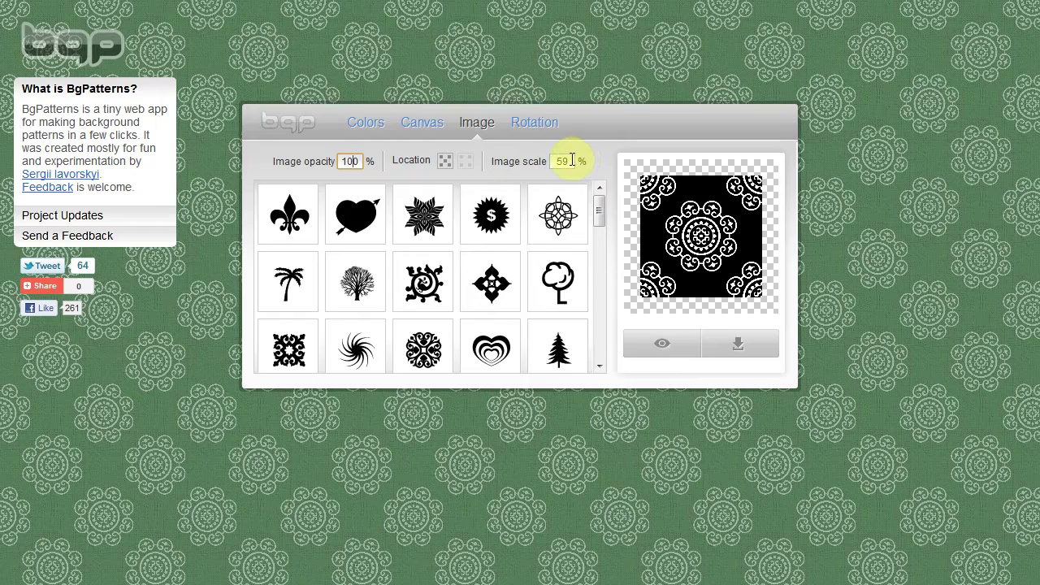
{"action": "left_click", "coordinate": [571, 160]}
{"action": "mouse_move", "coordinate": [573, 186]}
{"action": "left_mouse_down"}
{"action": "mouse_move", "coordinate": [557, 181]}
{"action": "mouse_move", "coordinate": [590, 184]}
{"action": "mouse_move", "coordinate": [582, 187]}
{"action": "left_mouse_up"}
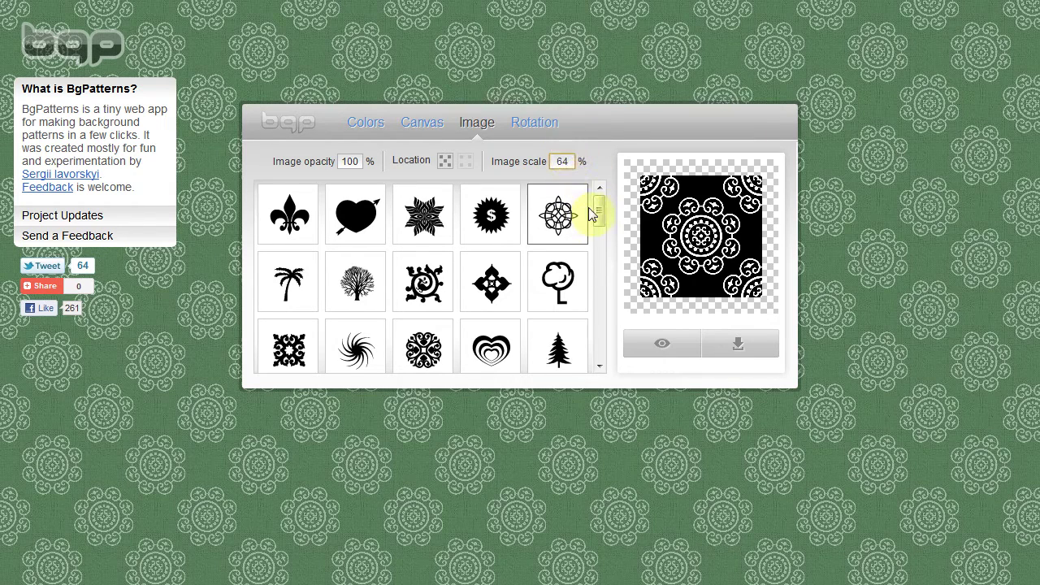
- Choose the cross-shaped floral ornament near the end of the image library and set its image scale to 77%
{"action": "left_click_drag", "start_coordinate": [599, 214], "coordinate": [600, 324]}
{"action": "left_click", "coordinate": [553, 340]}
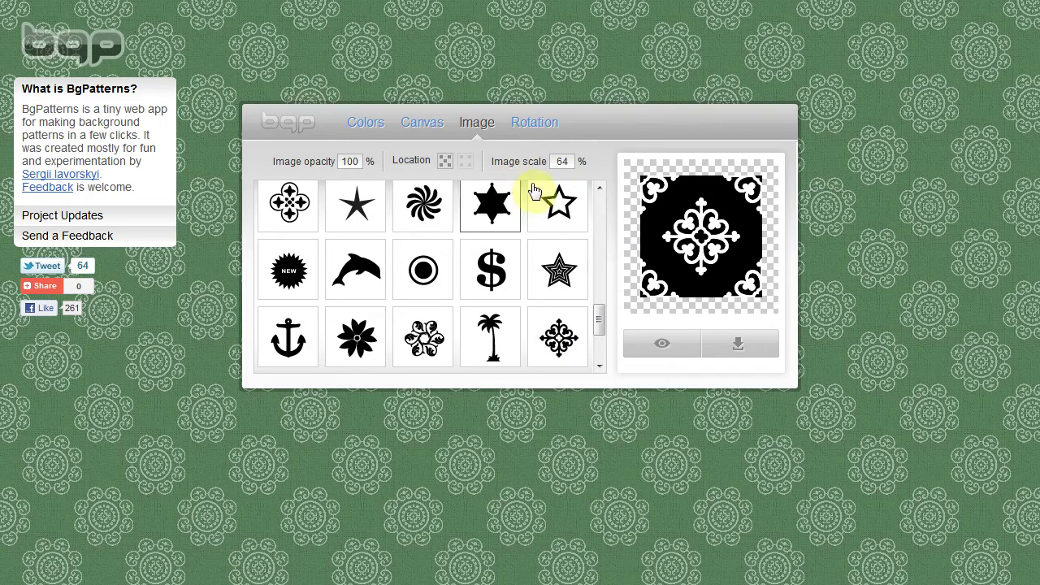
{"action": "left_click", "coordinate": [569, 161]}
{"action": "mouse_move", "coordinate": [576, 184]}
{"action": "left_mouse_down"}
{"action": "mouse_move", "coordinate": [562, 186]}
{"action": "mouse_move", "coordinate": [619, 179]}
{"action": "mouse_move", "coordinate": [568, 189]}
{"action": "mouse_move", "coordinate": [593, 191]}
{"action": "left_mouse_up"}
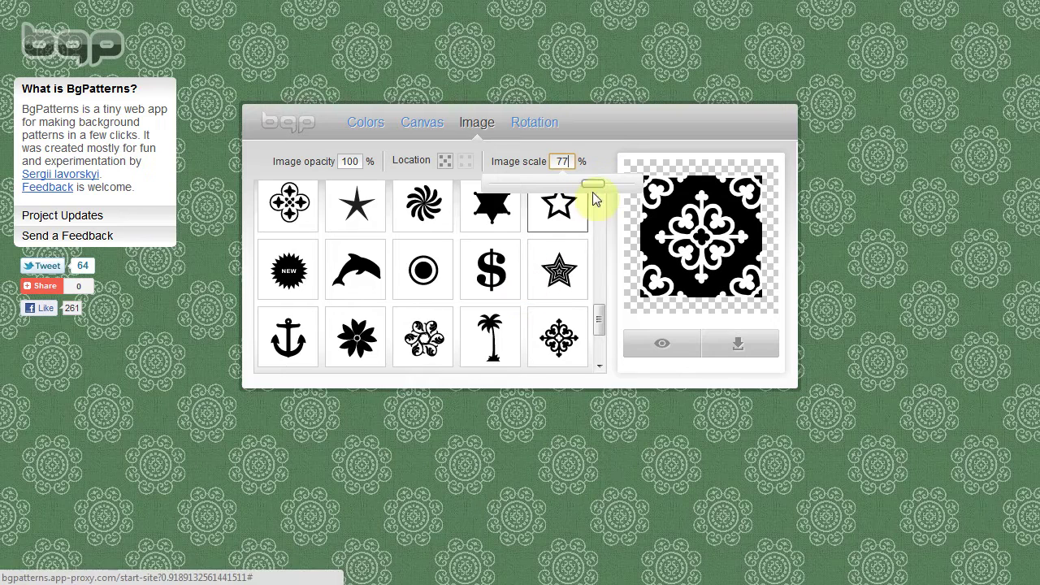
- Try rotating the ornament to 45°, 315° and 270°, and return it to 0°
{"action": "left_click", "coordinate": [535, 123]}
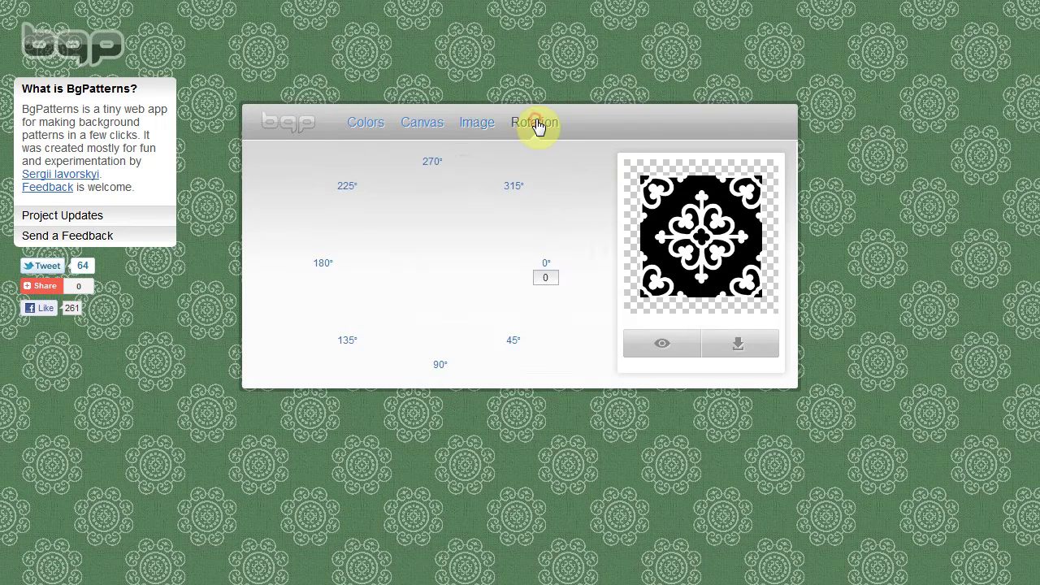
{"action": "left_click_drag", "start_coordinate": [520, 266], "coordinate": [490, 325]}
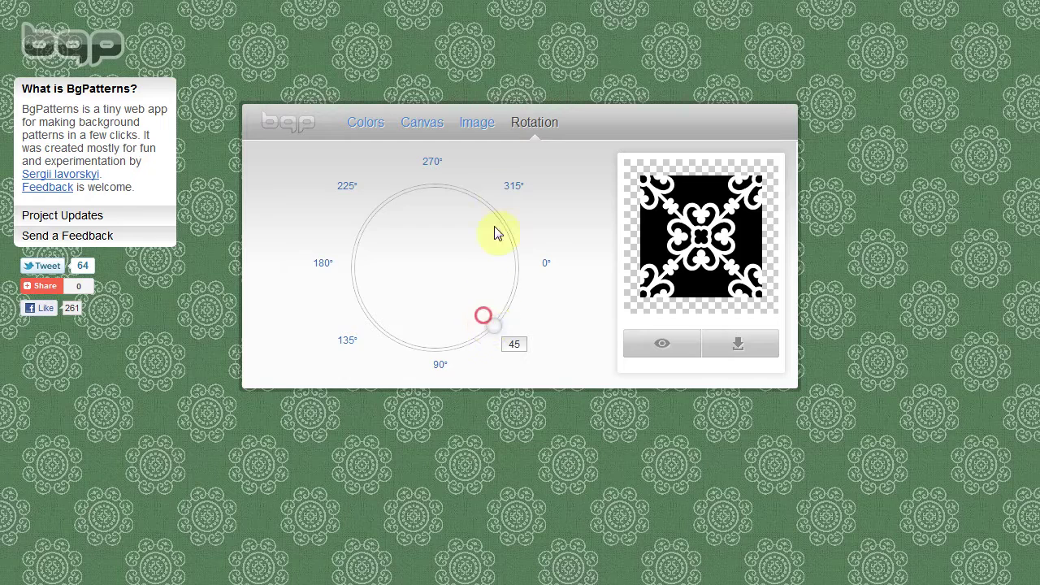
{"action": "left_click", "coordinate": [518, 192]}
{"action": "left_click", "coordinate": [433, 158]}
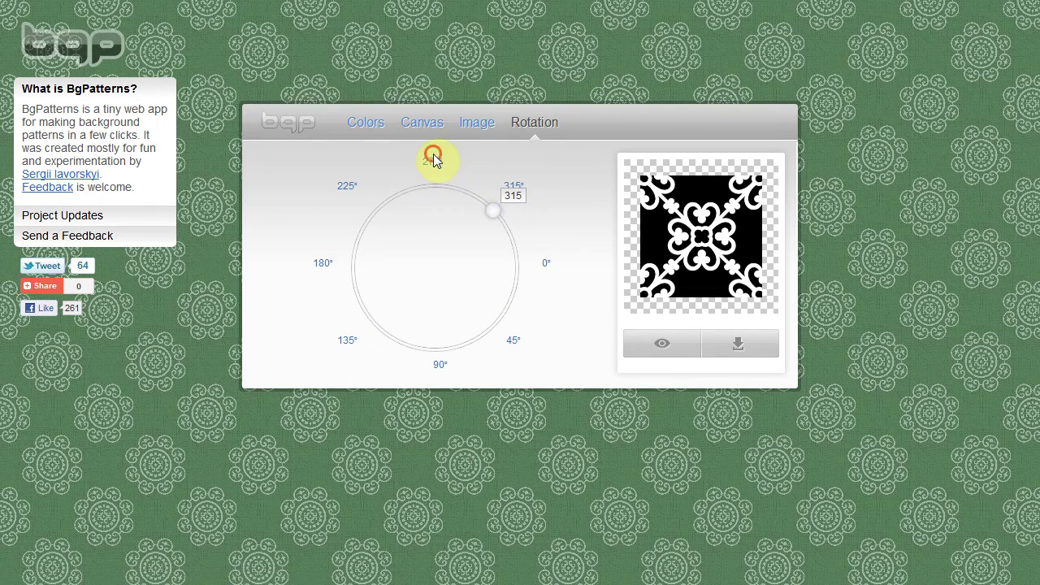
{"action": "left_click", "coordinate": [545, 268]}
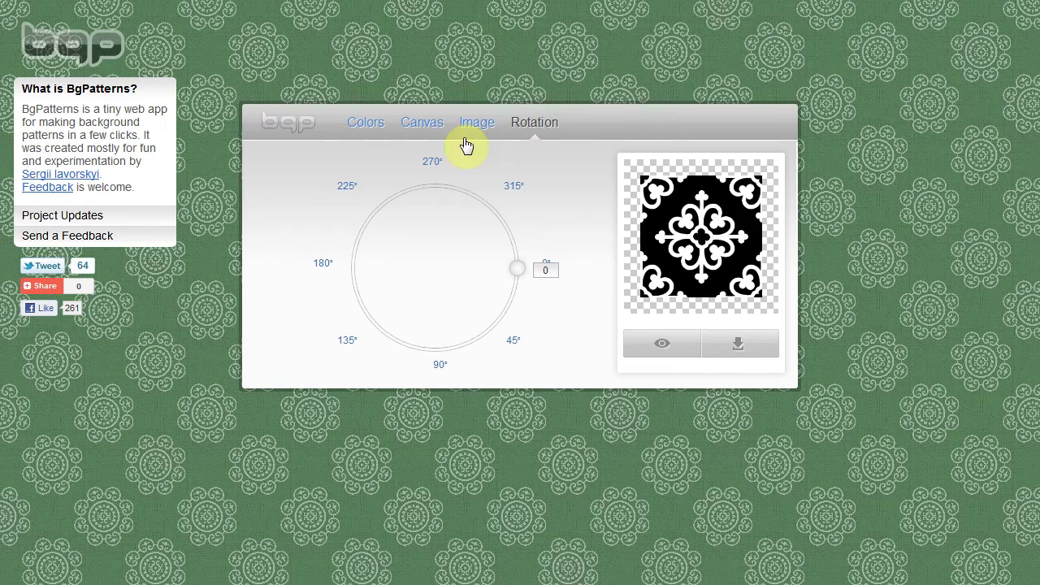
- Preview the black and white pattern on the page and download it as an image
{"action": "left_click", "coordinate": [661, 348]}
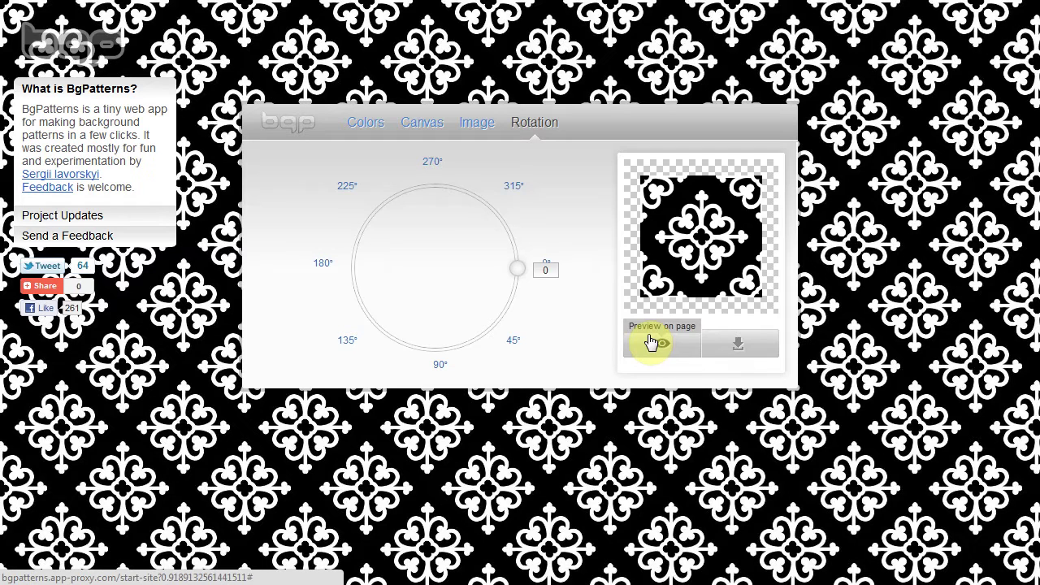
{"action": "left_click", "coordinate": [746, 346]}
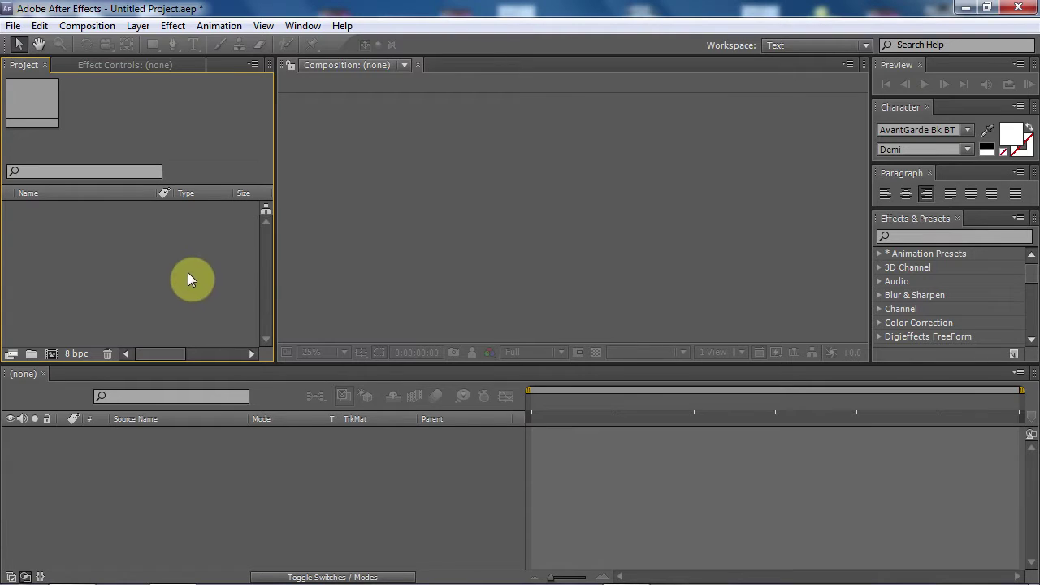
- Switch to After Effects and import xkkfmxl.jpg from the ep122 folder as footage
{"action": "right_click", "coordinate": [122, 259]}
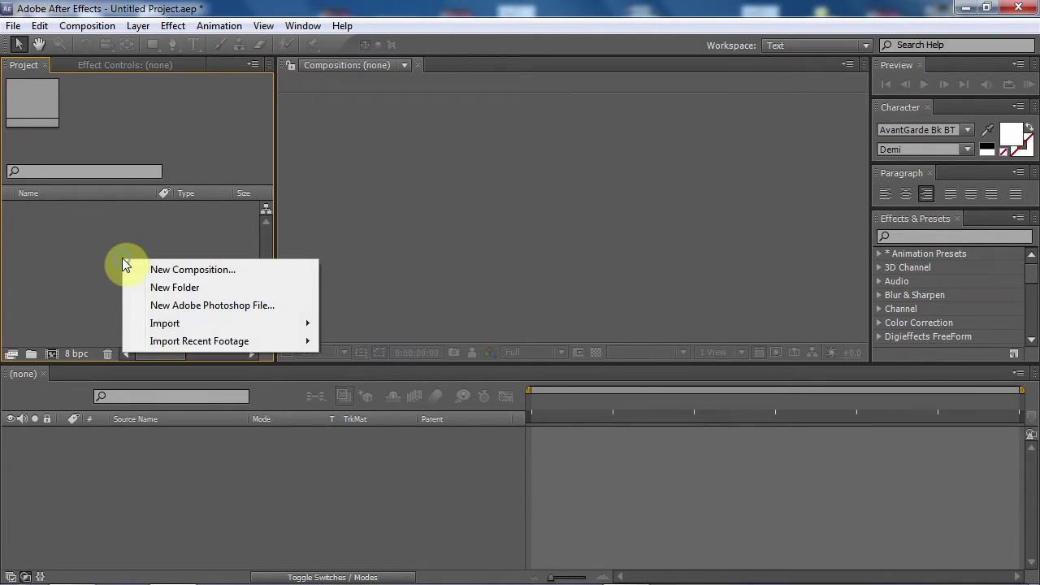
{"action": "mouse_move", "coordinate": [278, 325]}
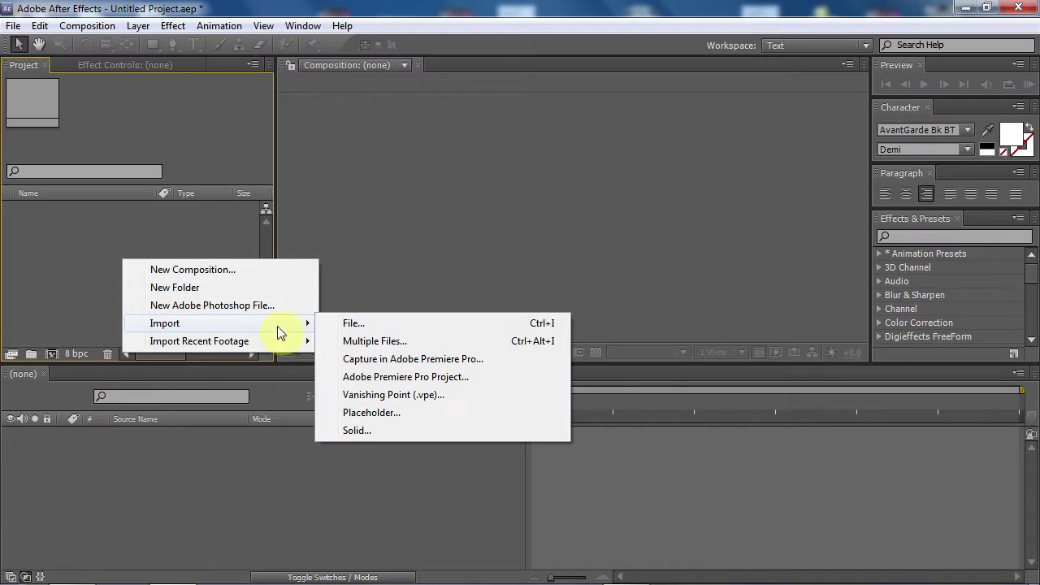
{"action": "left_click", "coordinate": [395, 324]}
{"action": "left_click", "coordinate": [251, 72]}
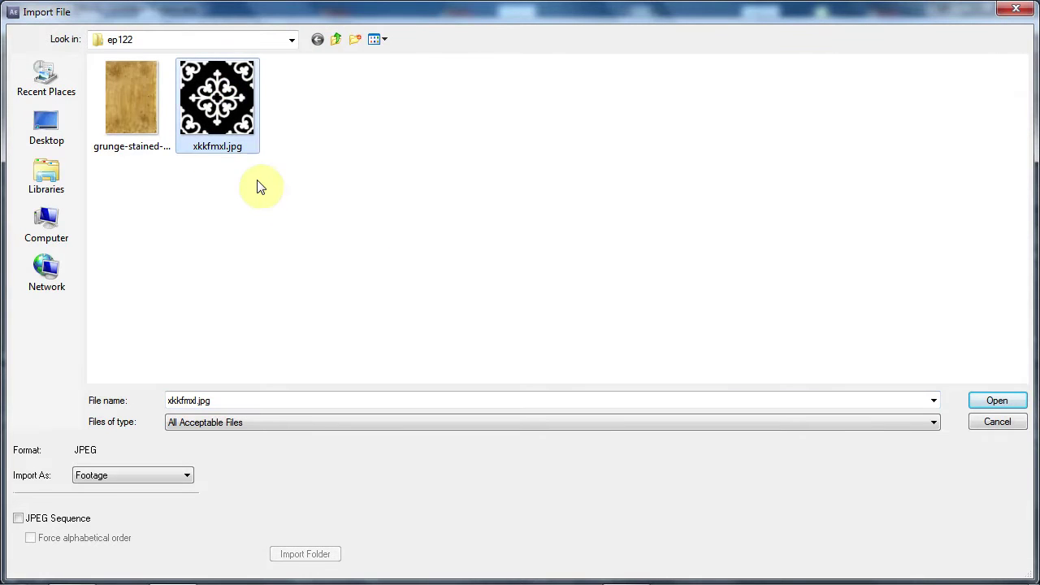
{"action": "left_click", "coordinate": [999, 402]}
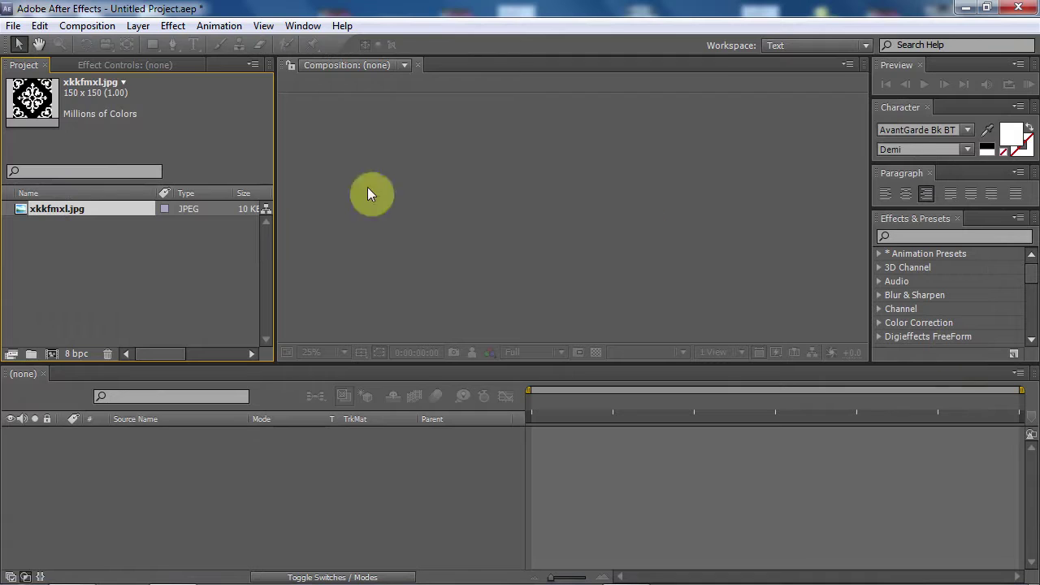
- Create a 1280 x 720 px composition named wallpaper at 30 frames per second with a 30-second duration
{"action": "left_click", "coordinate": [99, 279]}
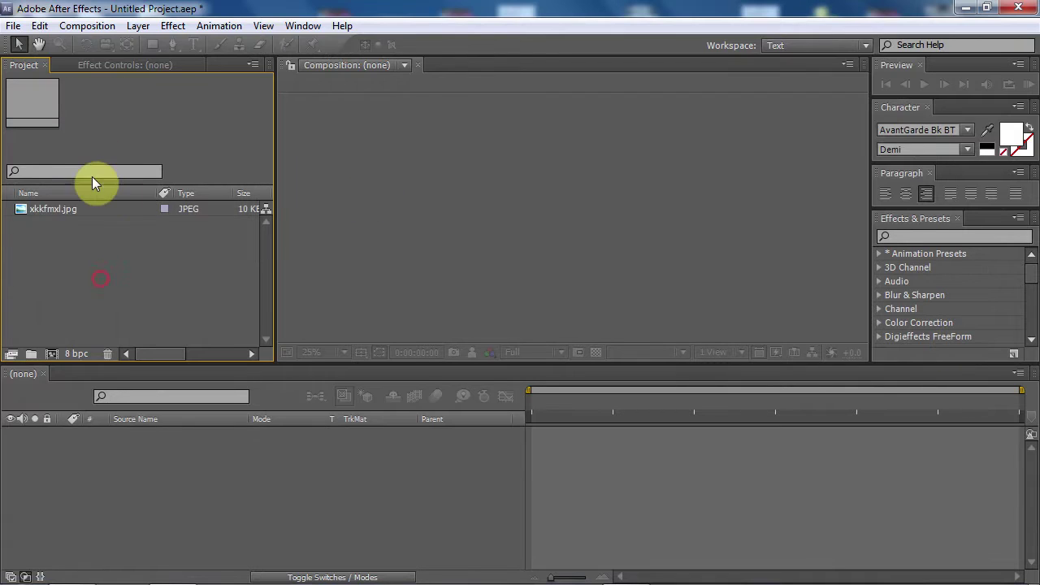
{"action": "left_click", "coordinate": [47, 211]}
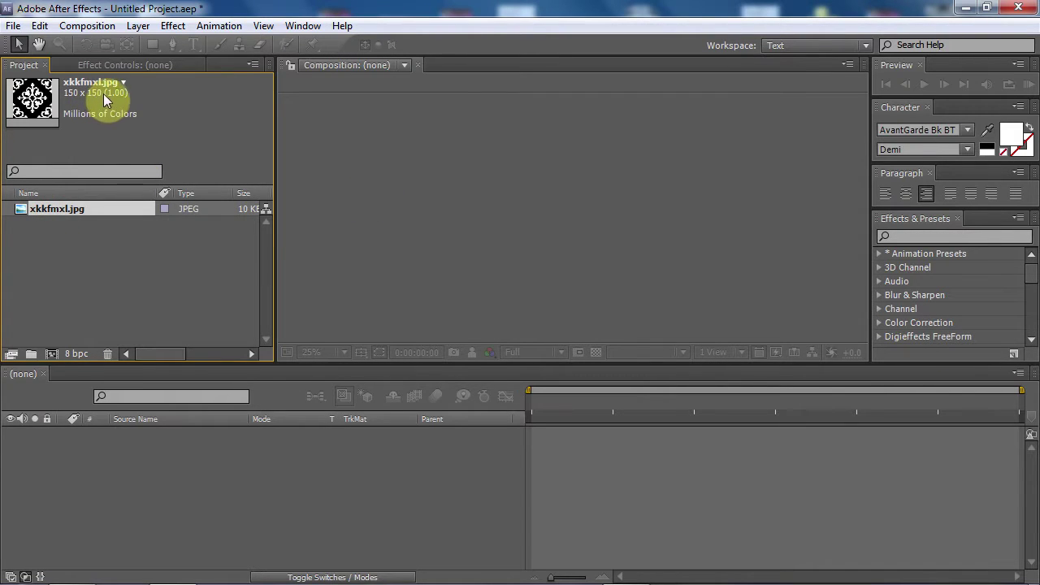
{"action": "left_click", "coordinate": [89, 243]}
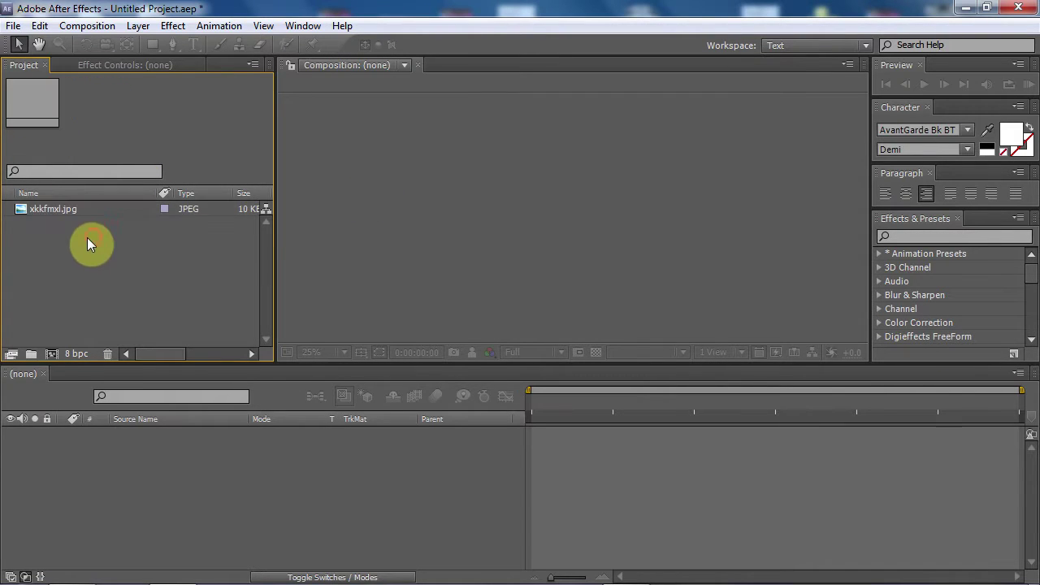
{"action": "left_click", "coordinate": [52, 355]}
{"action": "left_click_drag", "start_coordinate": [232, 8], "coordinate": [407, 103]}
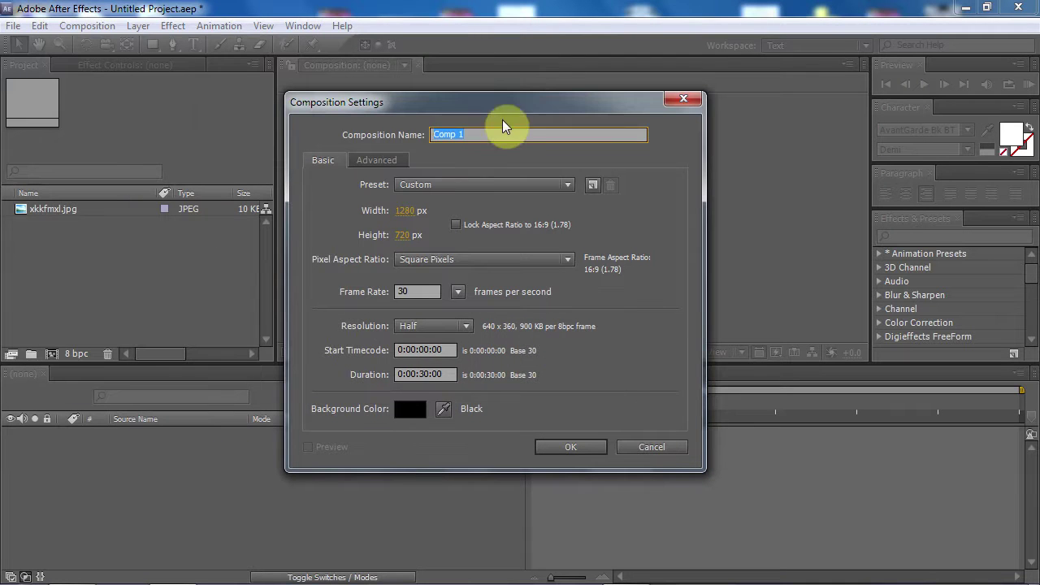
{"action": "left_click_drag", "start_coordinate": [475, 135], "coordinate": [419, 140]}
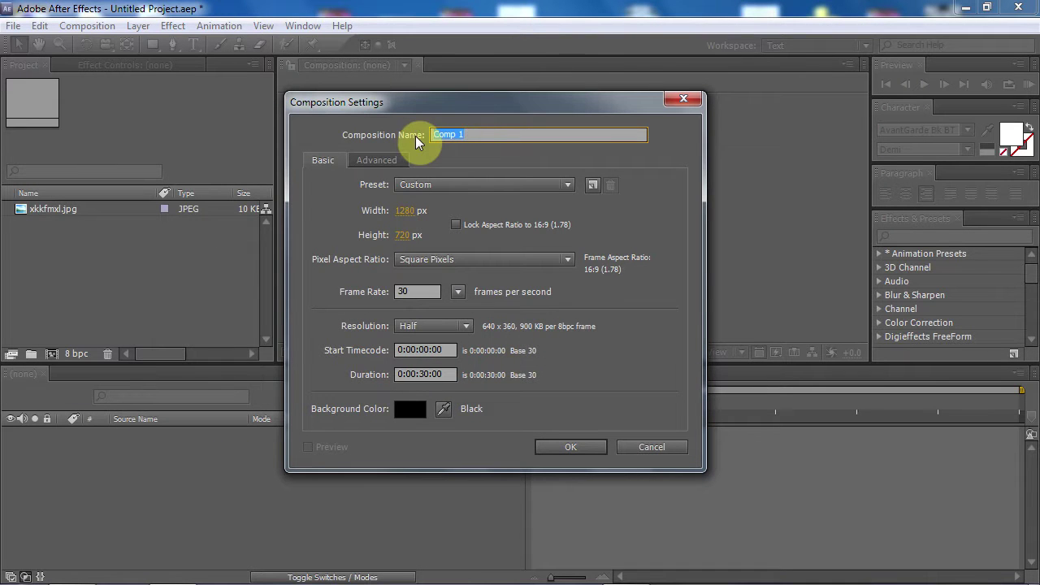
{"action": "type", "text": "wallpaper"}
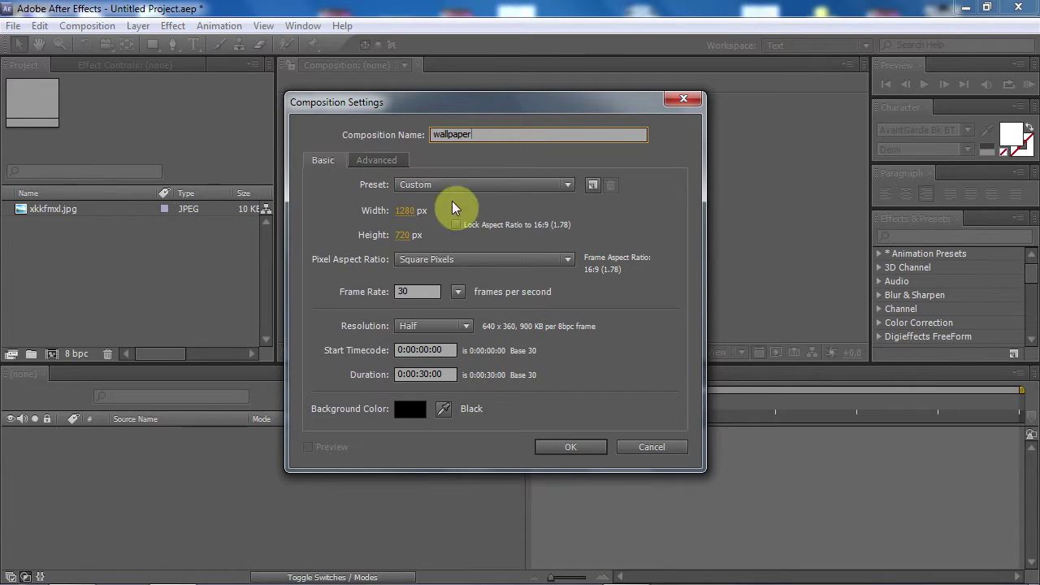
{"action": "double_click", "coordinate": [433, 291]}
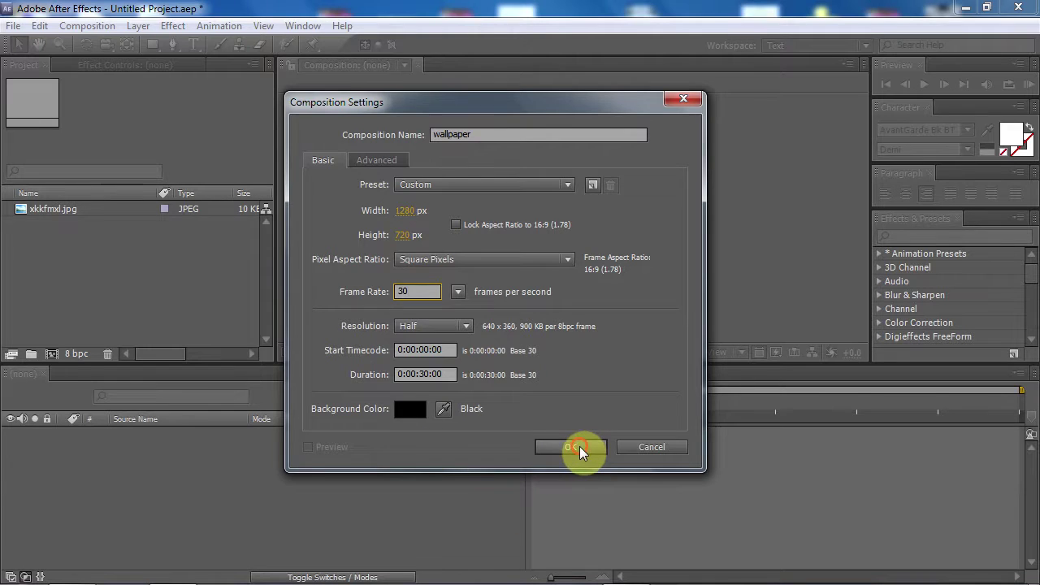
{"action": "left_click", "coordinate": [580, 446]}
- Add xkkfmxl.jpg to the wallpaper composition as a layer and enlarge the composition viewer
{"action": "left_click_drag", "start_coordinate": [48, 223], "coordinate": [92, 465]}
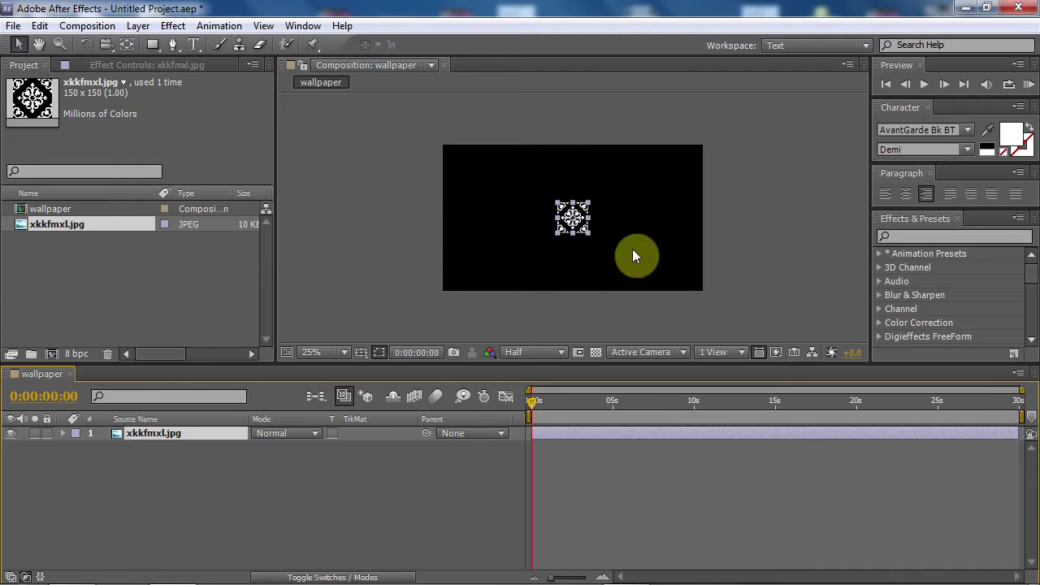
{"action": "scroll", "coordinate": [623, 266], "scroll_direction": "up", "scroll_amount": 1}
{"action": "scroll", "coordinate": [618, 266], "scroll_direction": "down", "scroll_amount": 1}
{"action": "scroll", "coordinate": [617, 266], "scroll_direction": "up", "scroll_amount": 1}
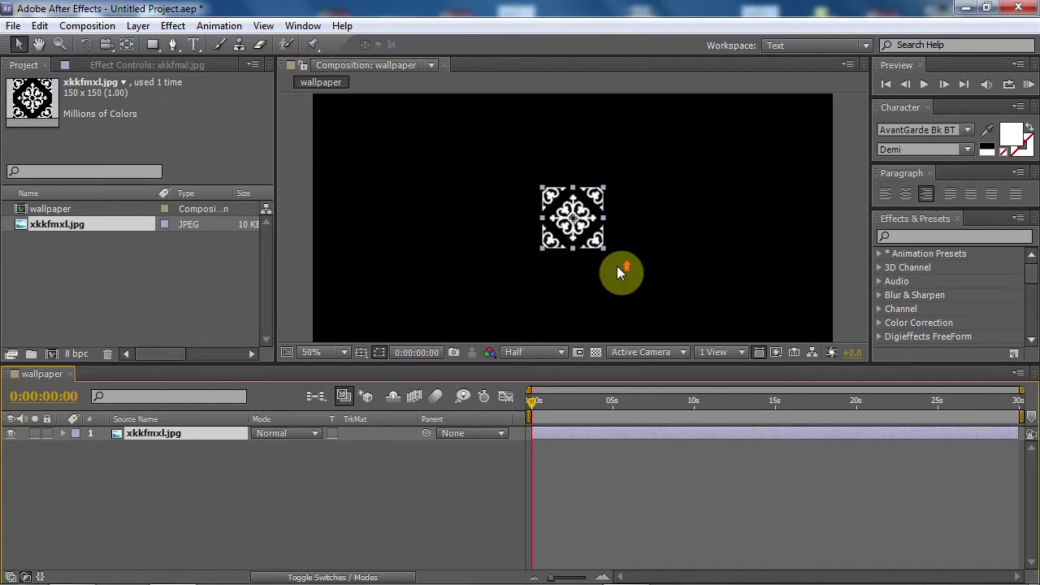
{"action": "left_click_drag", "start_coordinate": [576, 364], "coordinate": [571, 409]}
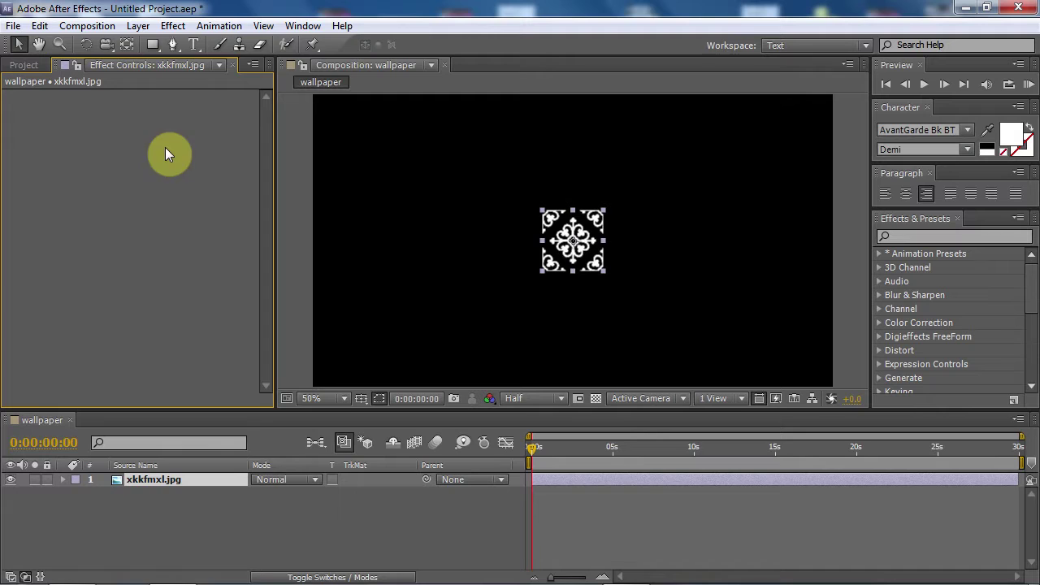
- Apply the Motion Tile effect to the xkkfmxl.jpg layer and set its output width and output height to 300
{"action": "right_click", "coordinate": [126, 142]}
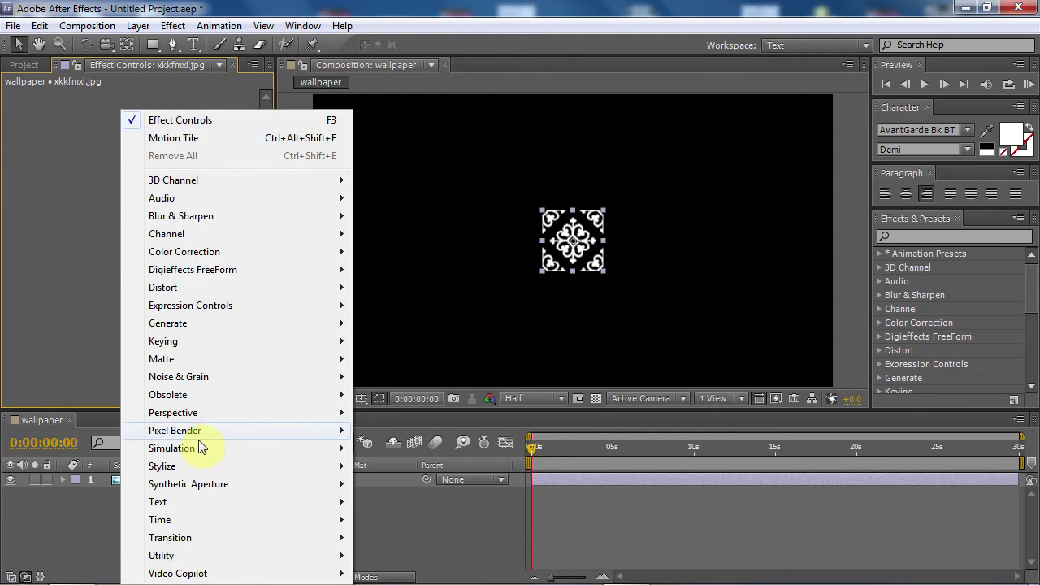
{"action": "mouse_move", "coordinate": [195, 469]}
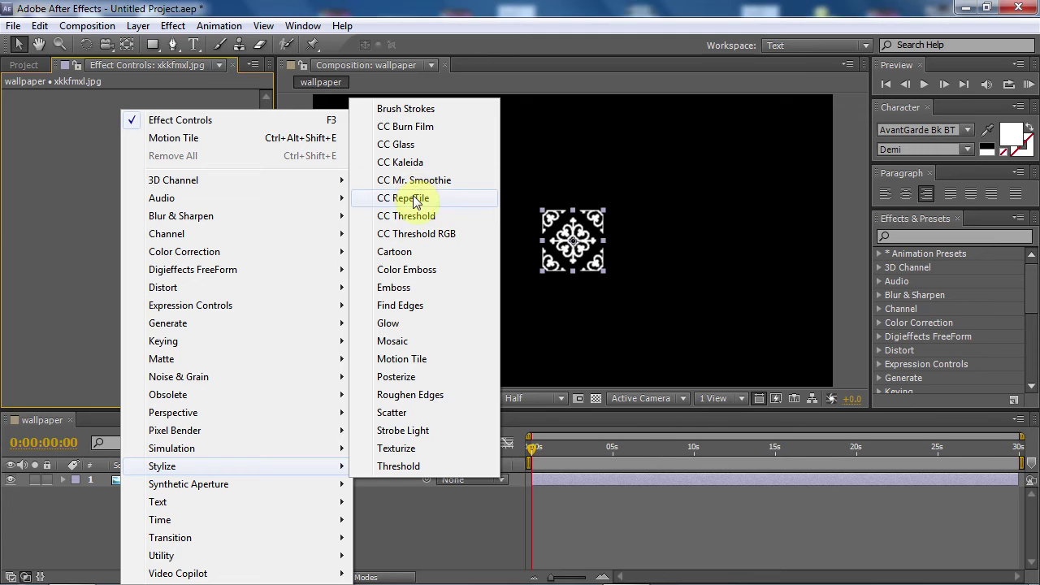
{"action": "left_click", "coordinate": [422, 362]}
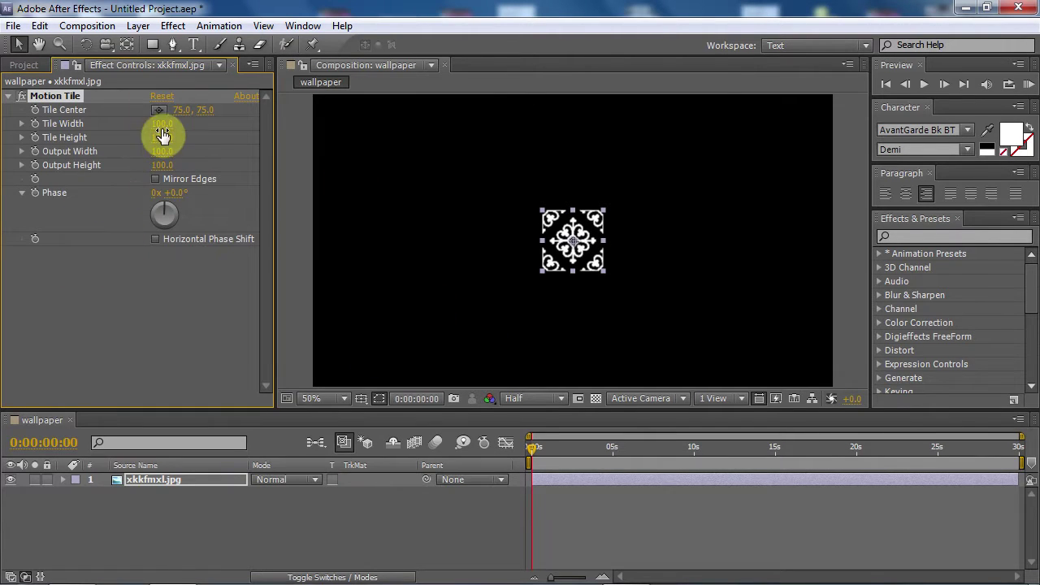
{"action": "left_click_drag", "start_coordinate": [173, 120], "coordinate": [198, 129]}
{"action": "left_click", "coordinate": [165, 152]}
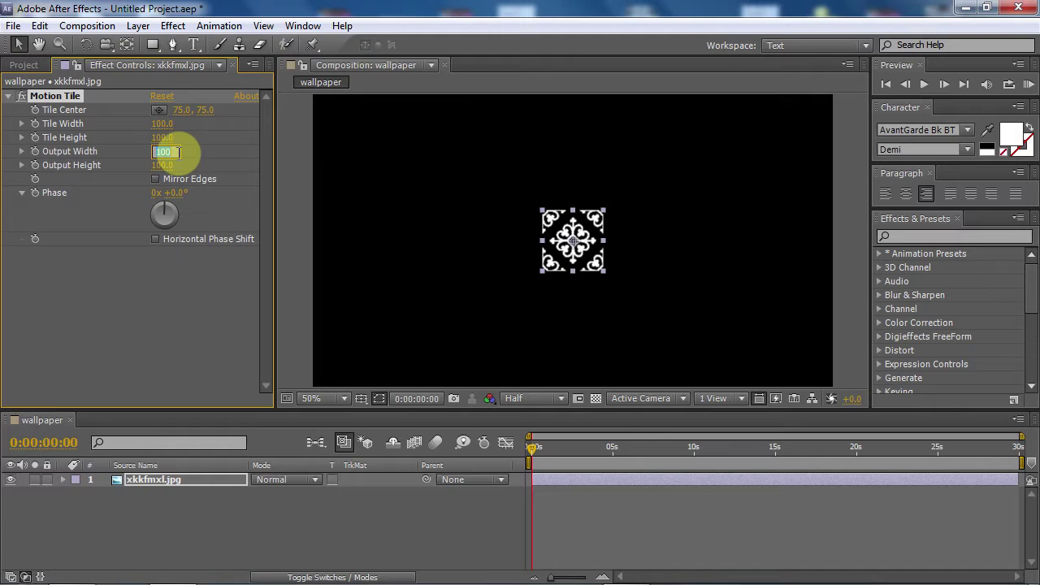
{"action": "left_click", "coordinate": [179, 155]}
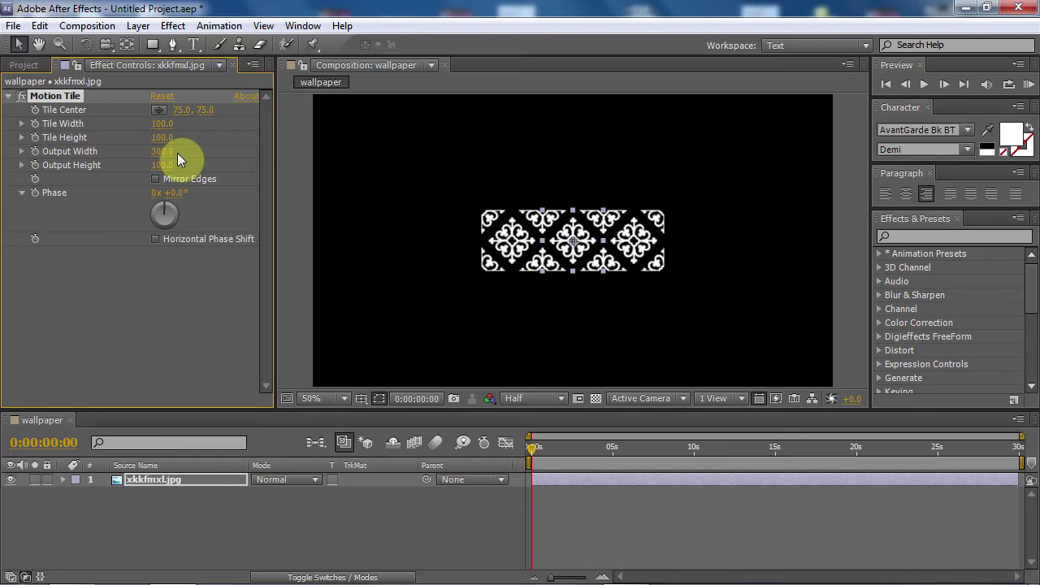
{"action": "left_click", "coordinate": [163, 165]}
{"action": "type", "text": "300"}
{"action": "key", "text": "Return"}
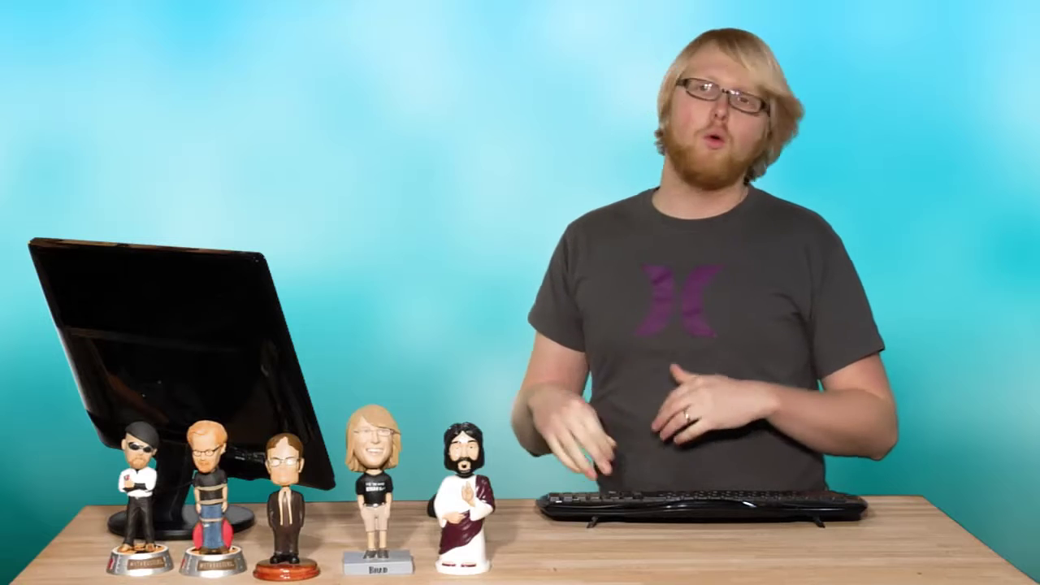
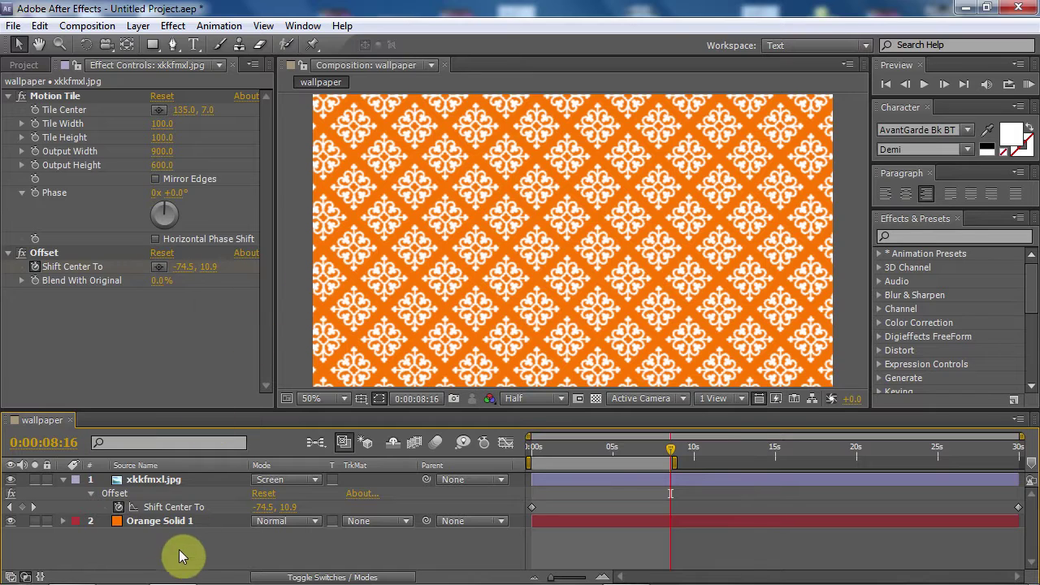
- Apply the Ramp effect to the Orange Solid 1 layer
{"action": "left_click", "coordinate": [186, 523]}
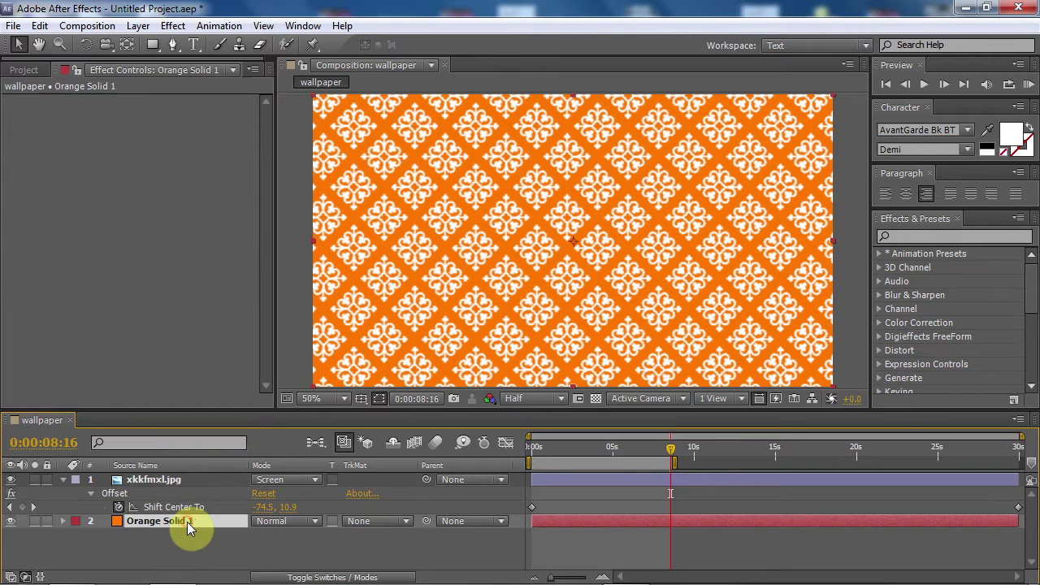
{"action": "right_click", "coordinate": [120, 146]}
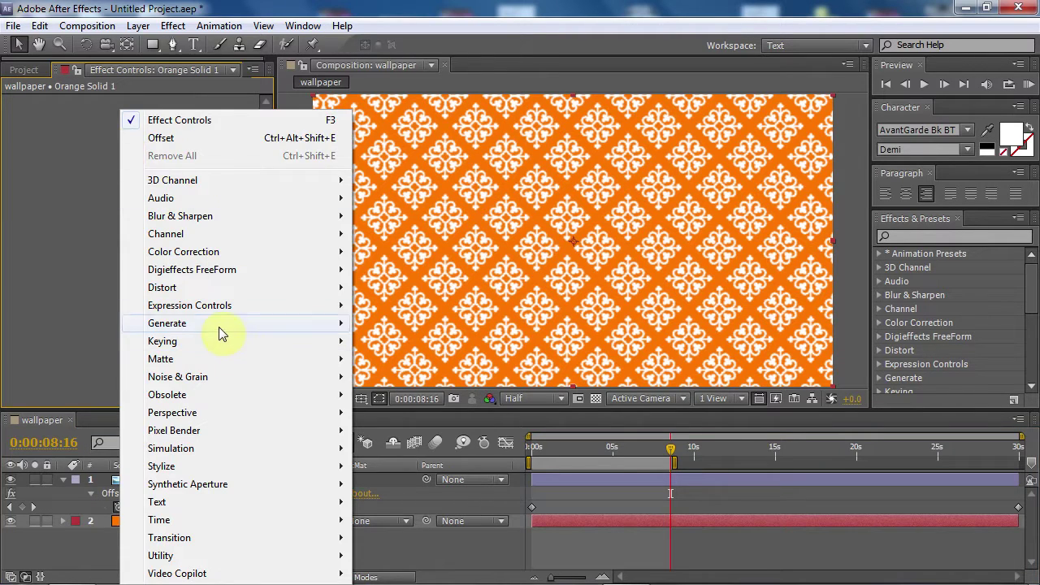
{"action": "mouse_move", "coordinate": [219, 325]}
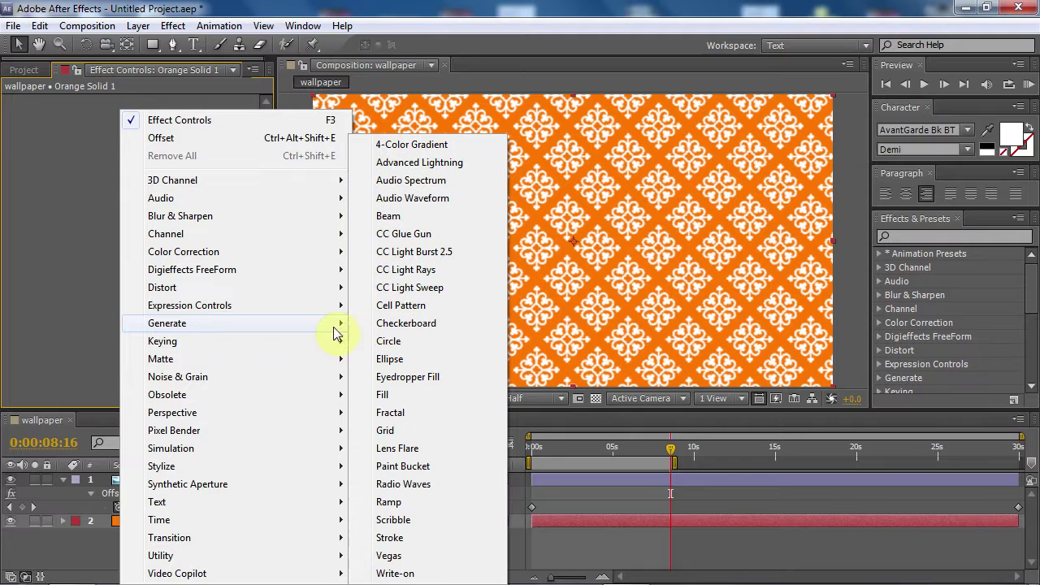
{"action": "left_click", "coordinate": [392, 502]}
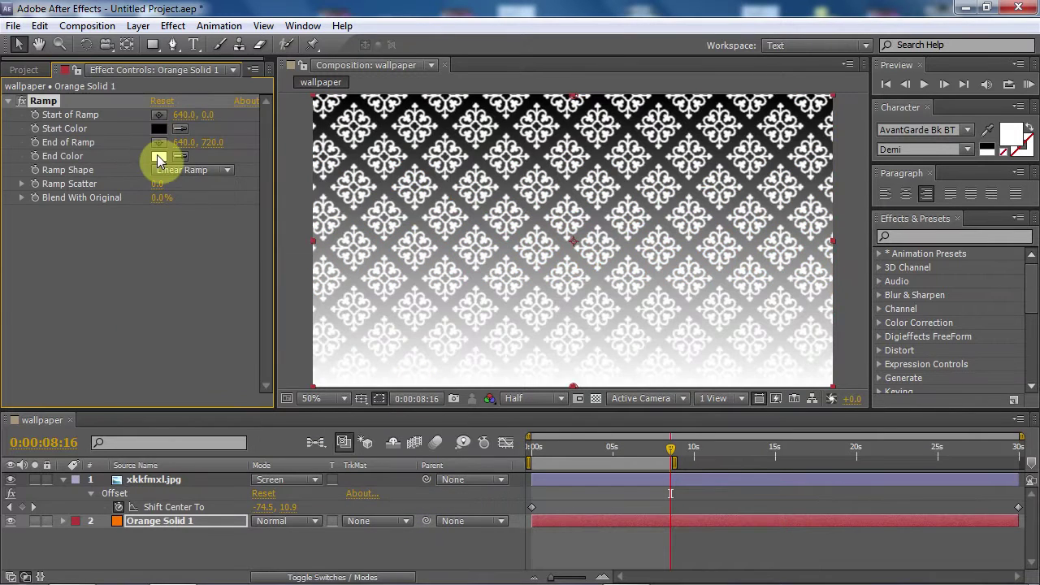
- Set the ramp's start color to orange FF7200
{"action": "left_click", "coordinate": [158, 157]}
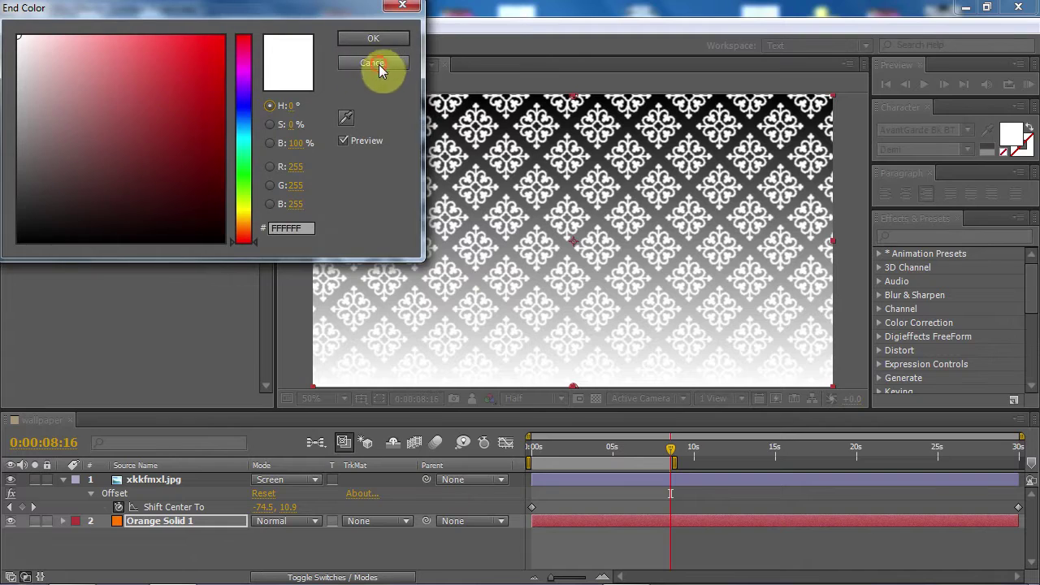
{"action": "left_click", "coordinate": [376, 64]}
{"action": "left_click", "coordinate": [161, 132]}
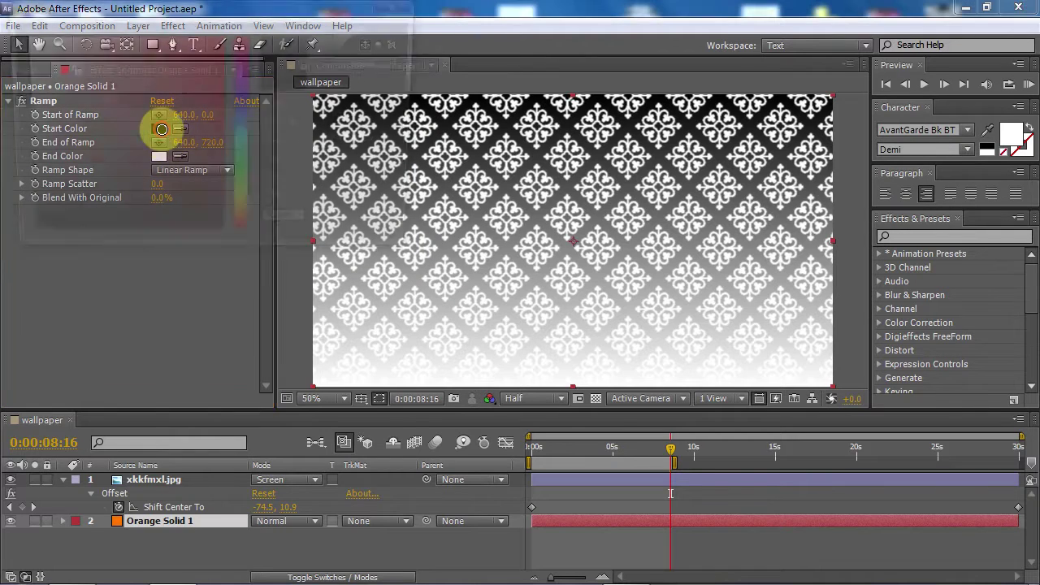
{"action": "left_click_drag", "start_coordinate": [210, 98], "coordinate": [225, 36]}
{"action": "left_click_drag", "start_coordinate": [241, 239], "coordinate": [247, 227]}
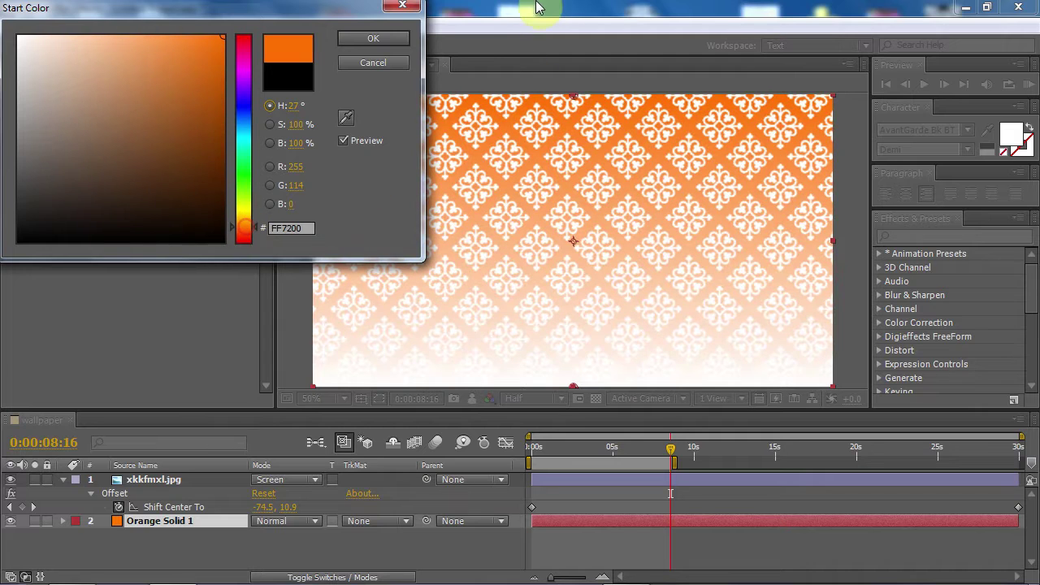
{"action": "left_click", "coordinate": [394, 38]}
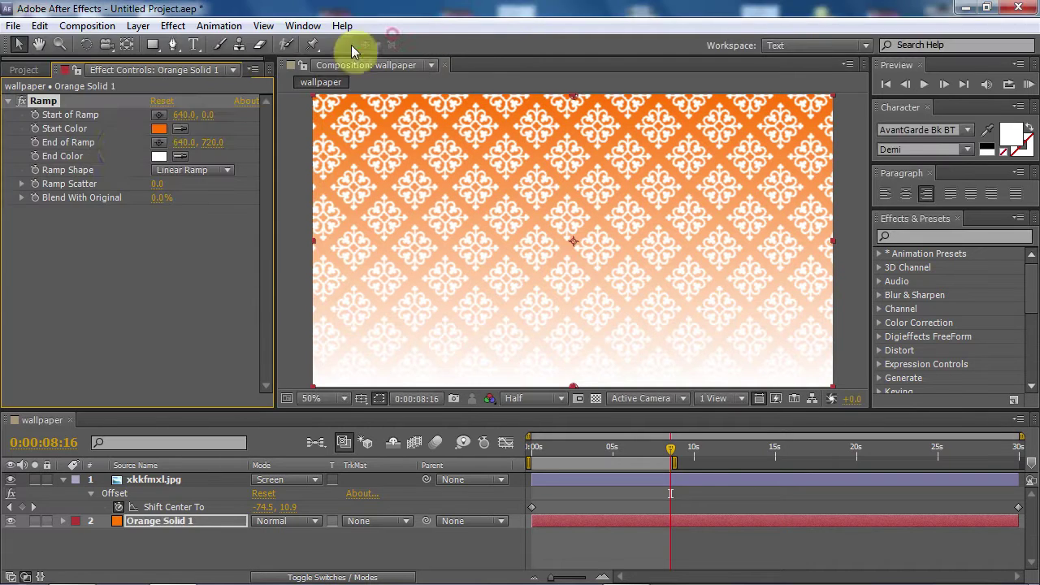
- Set the ramp's end color to a light peach, about FBC1AC
{"action": "left_click", "coordinate": [158, 157]}
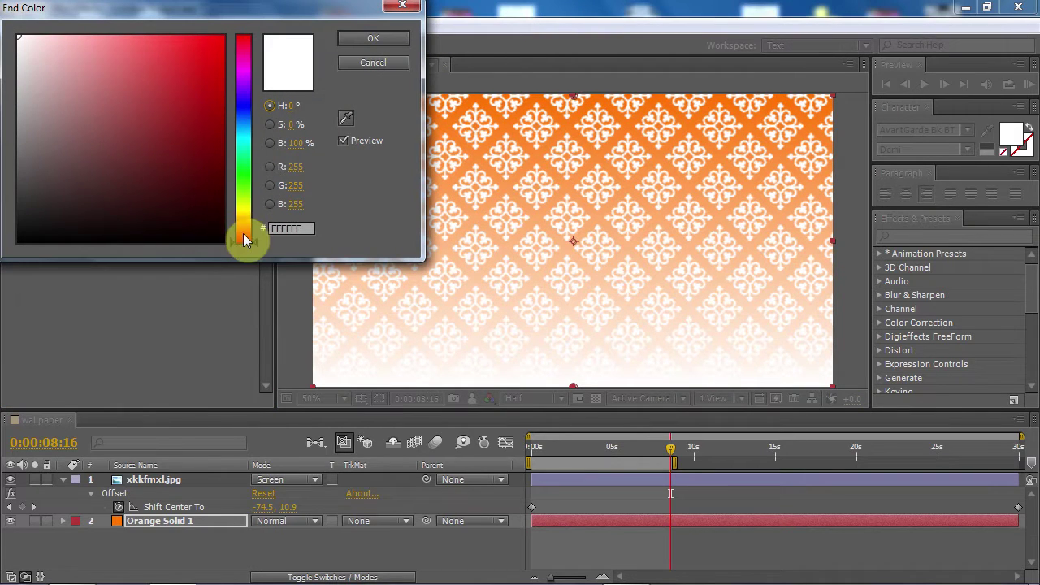
{"action": "left_click_drag", "start_coordinate": [244, 238], "coordinate": [241, 233]}
{"action": "left_click_drag", "start_coordinate": [85, 91], "coordinate": [83, 38]}
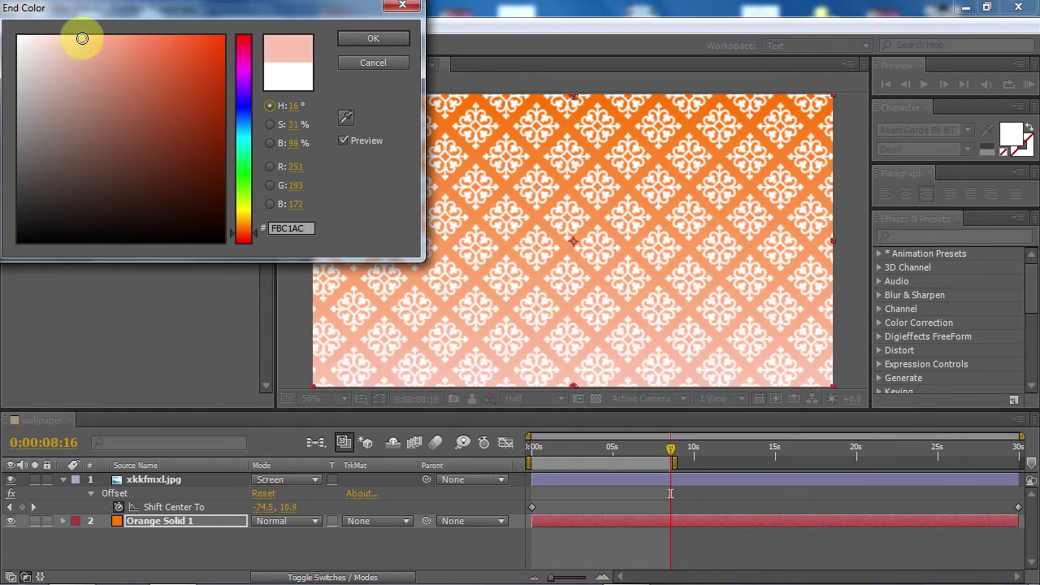
{"action": "left_click", "coordinate": [372, 40]}
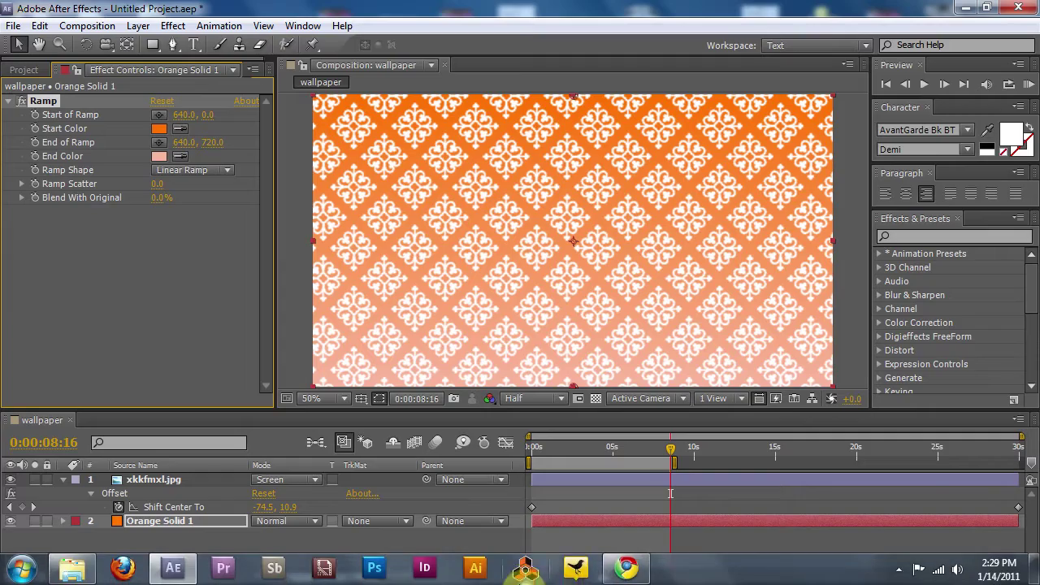
- Switch to Chrome and look over the grunge stained paper textures offered on the Design Shard page
{"action": "left_click", "coordinate": [626, 571]}
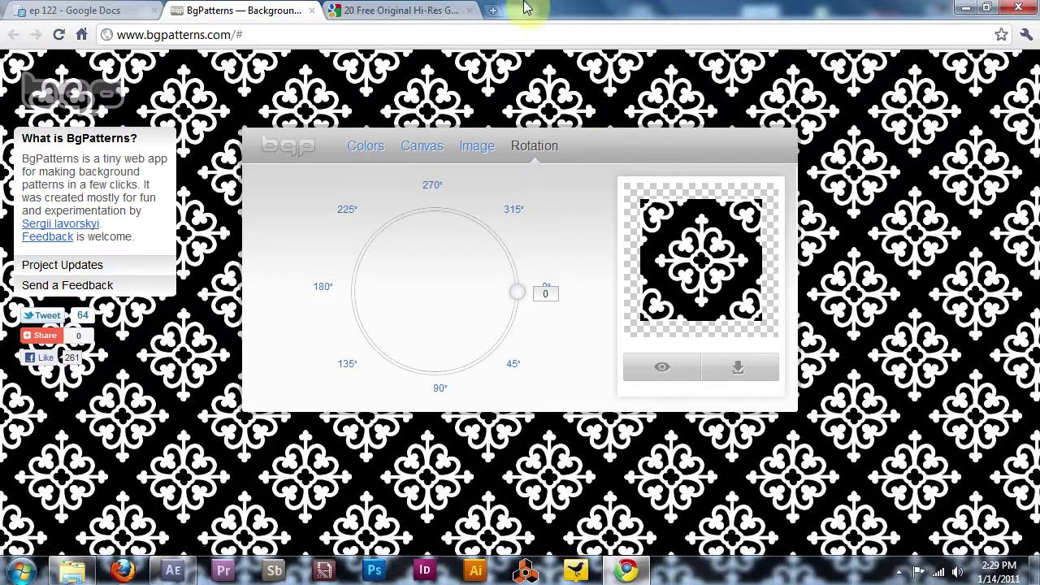
{"action": "left_click", "coordinate": [398, 11]}
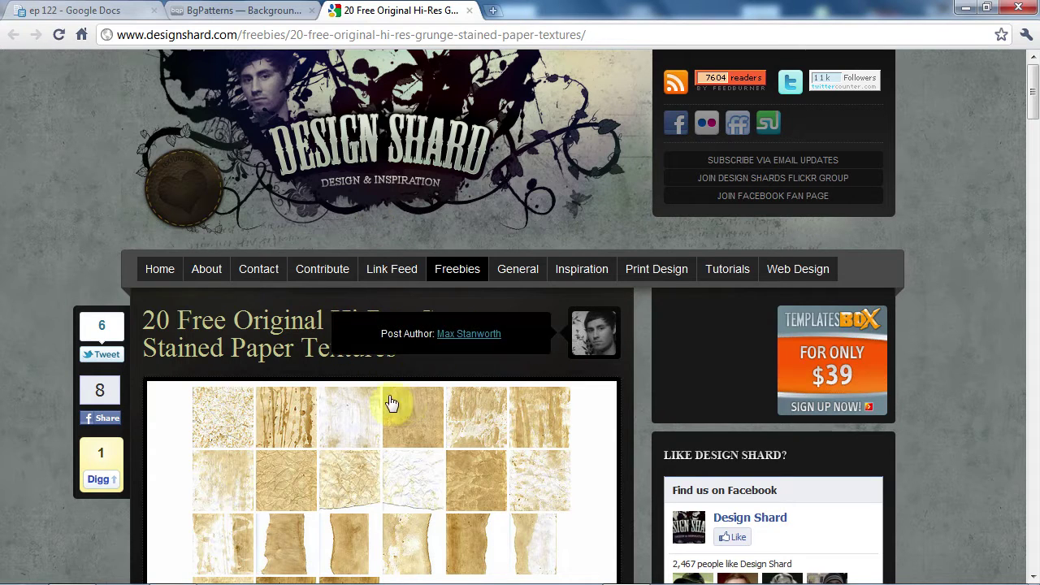
{"action": "scroll", "coordinate": [272, 411], "scroll_direction": "down", "scroll_amount": 4}
{"action": "scroll", "coordinate": [353, 271], "scroll_direction": "up", "scroll_amount": 2}
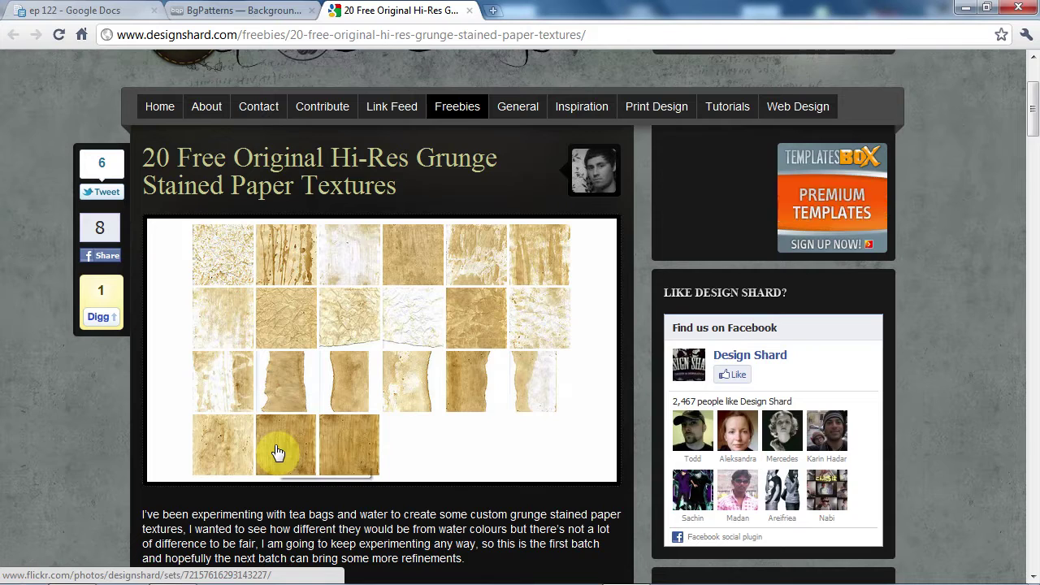
{"action": "mouse_move", "coordinate": [366, 581]}
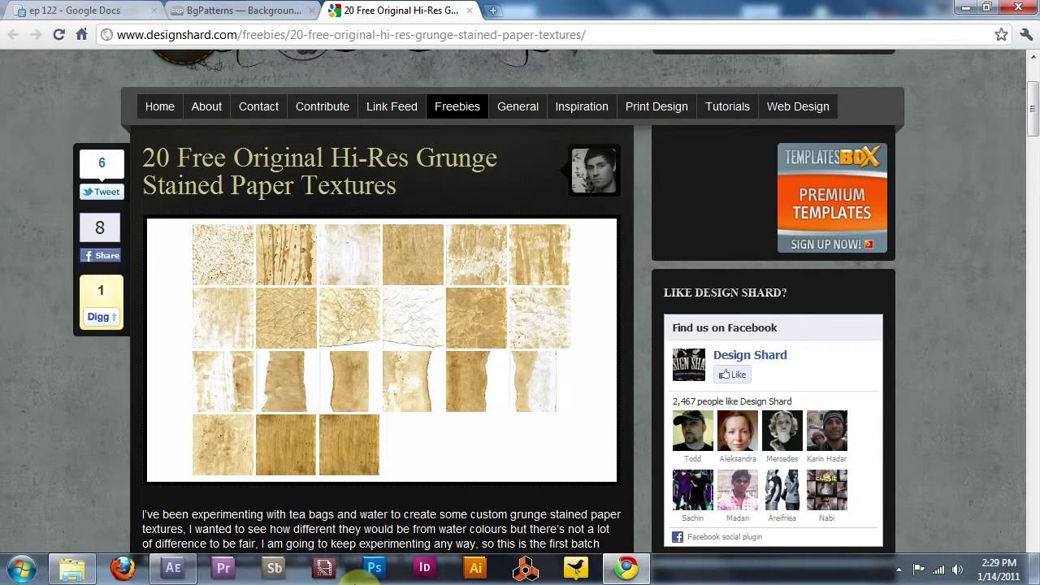
- Switch to After Effects, import grunge-stained-paper-texture20.jpg and place it as the top layer of the wallpaper composition
{"action": "left_click", "coordinate": [171, 579]}
{"action": "left_click", "coordinate": [24, 70]}
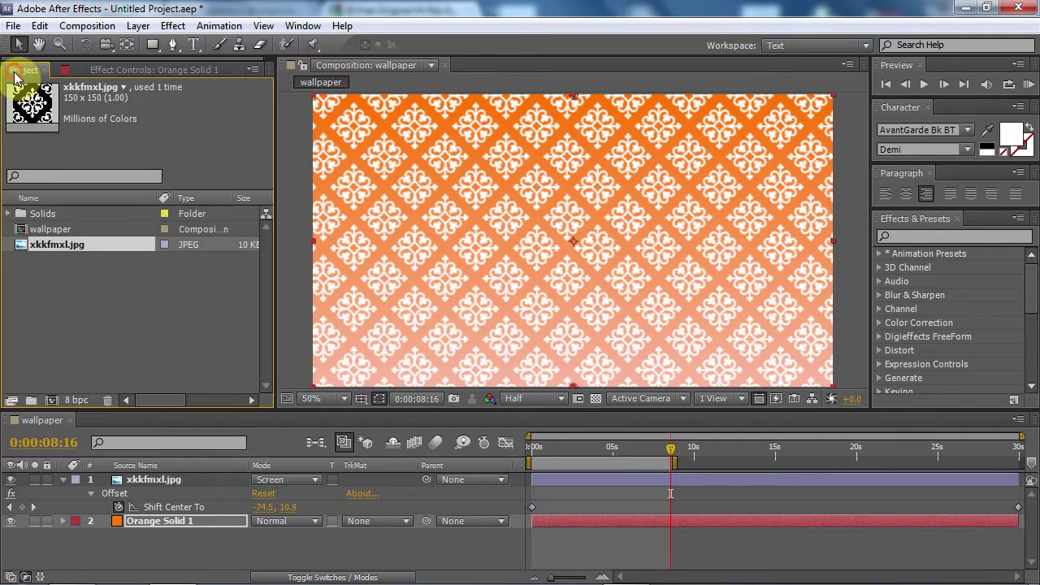
{"action": "right_click", "coordinate": [61, 293]}
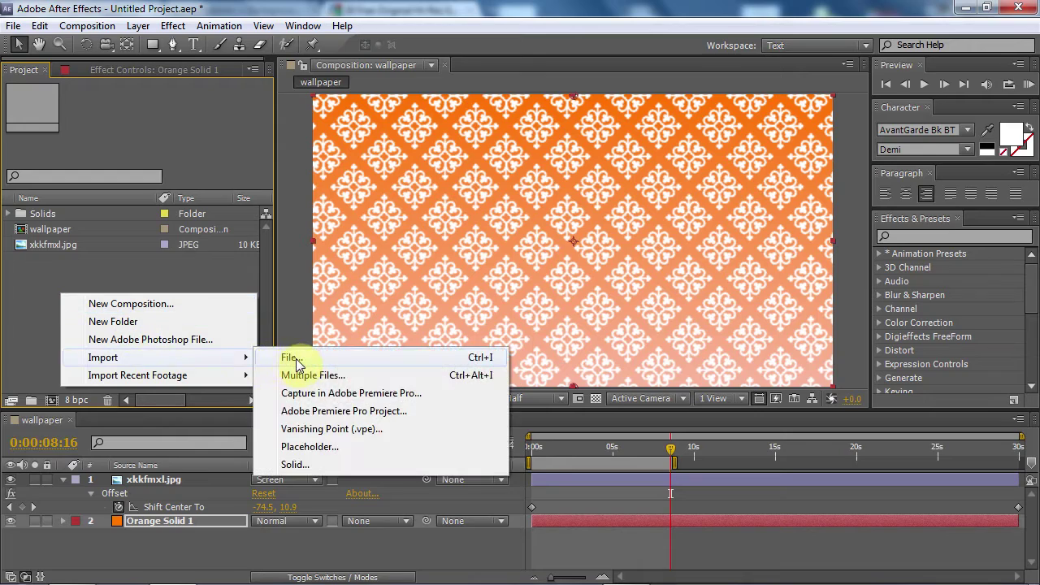
{"action": "left_click", "coordinate": [291, 358]}
{"action": "left_click", "coordinate": [124, 99]}
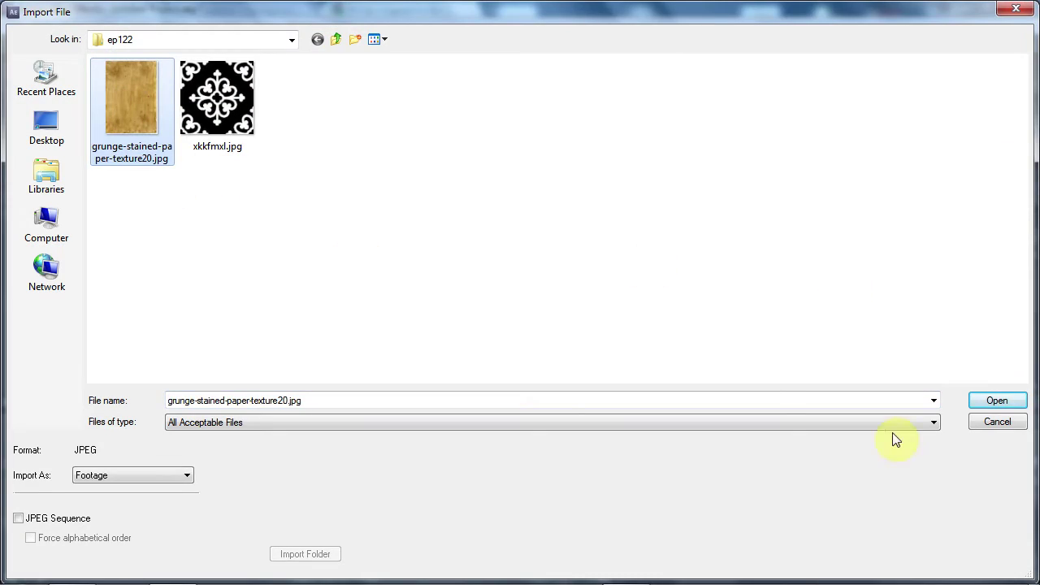
{"action": "left_click", "coordinate": [997, 400]}
{"action": "left_click", "coordinate": [84, 209]}
{"action": "left_click_drag", "start_coordinate": [88, 325], "coordinate": [136, 478]}
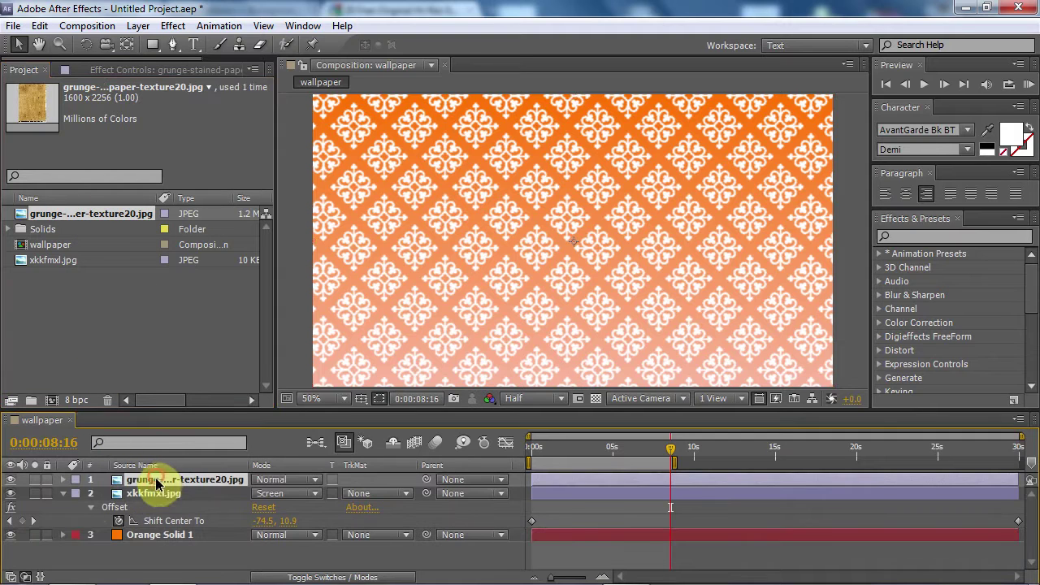
- Rotate the grunge paper texture layer 90 degrees clockwise so that it lies in landscape orientation
{"action": "scroll", "coordinate": [595, 272], "scroll_direction": "down", "scroll_amount": 4}
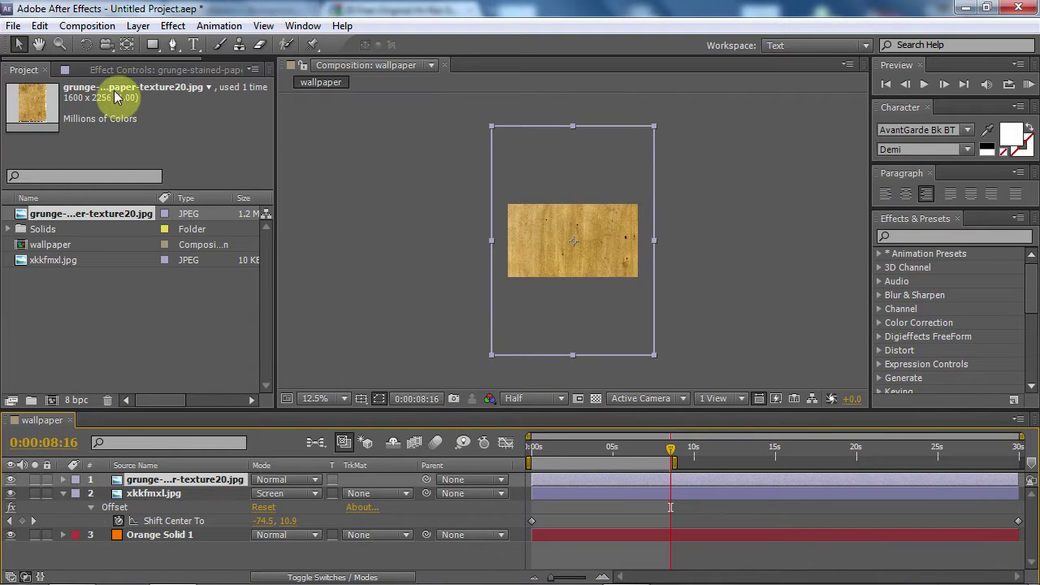
{"action": "left_click", "coordinate": [85, 45]}
{"action": "left_click_drag", "start_coordinate": [580, 151], "coordinate": [692, 235]}
- Scale the texture layer down to slightly larger than the frame and move it down until its upper edge nearly meets the frame's
{"action": "left_click", "coordinate": [17, 45]}
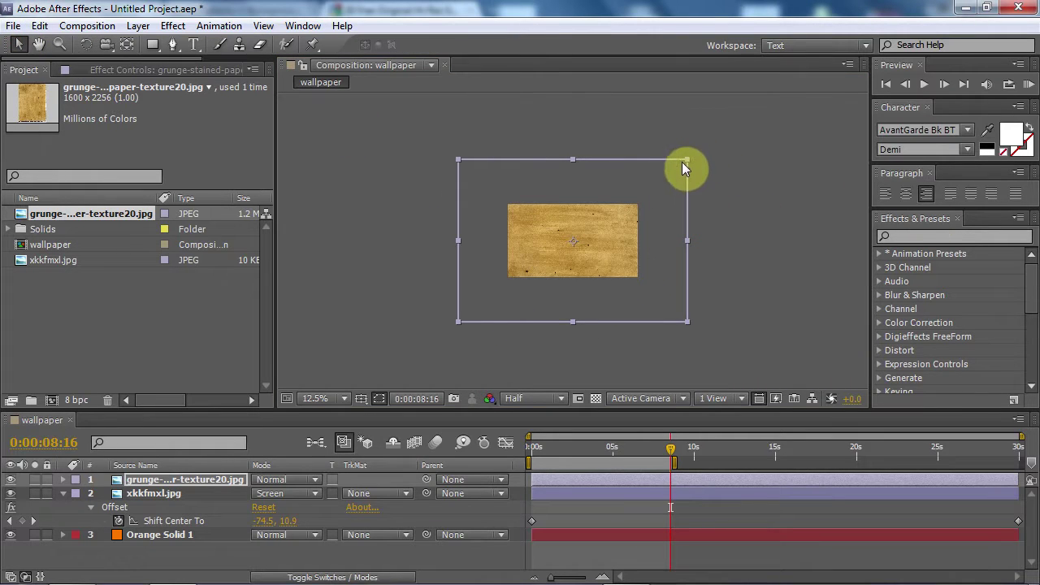
{"action": "left_click_drag", "start_coordinate": [684, 160], "coordinate": [647, 183]}
{"action": "key", "text": "period"}
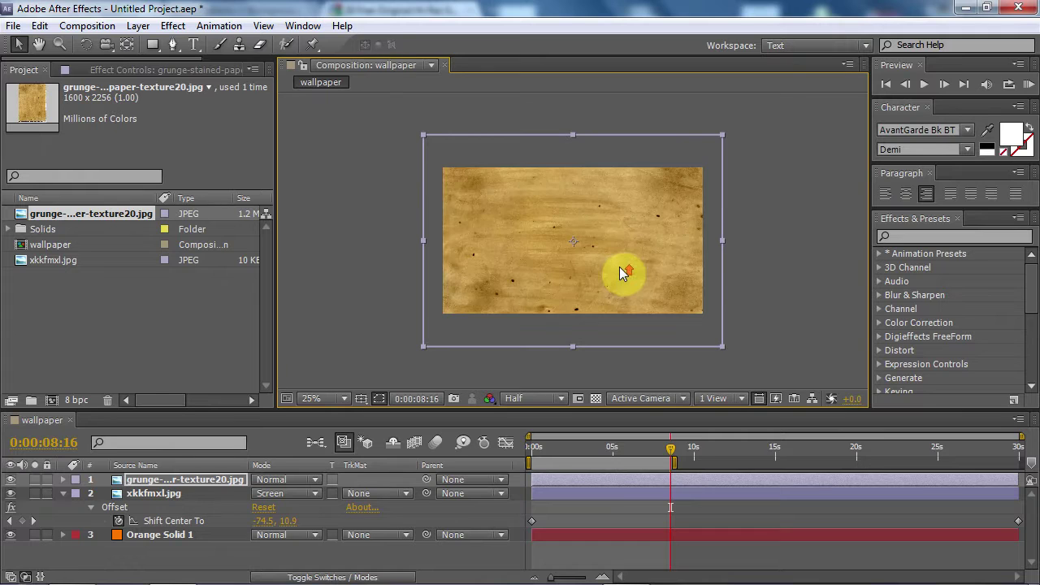
{"action": "left_click_drag", "start_coordinate": [615, 227], "coordinate": [615, 258]}
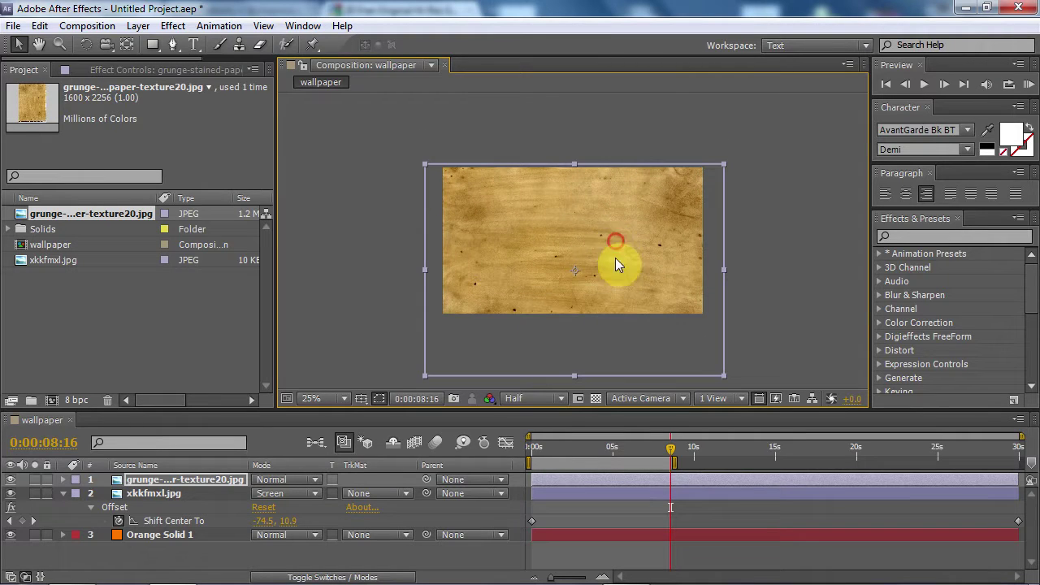
- Enlarge the texture layer well beyond the frame's sides and reposition it with its upper edge just above the frame
{"action": "left_click", "coordinate": [729, 162]}
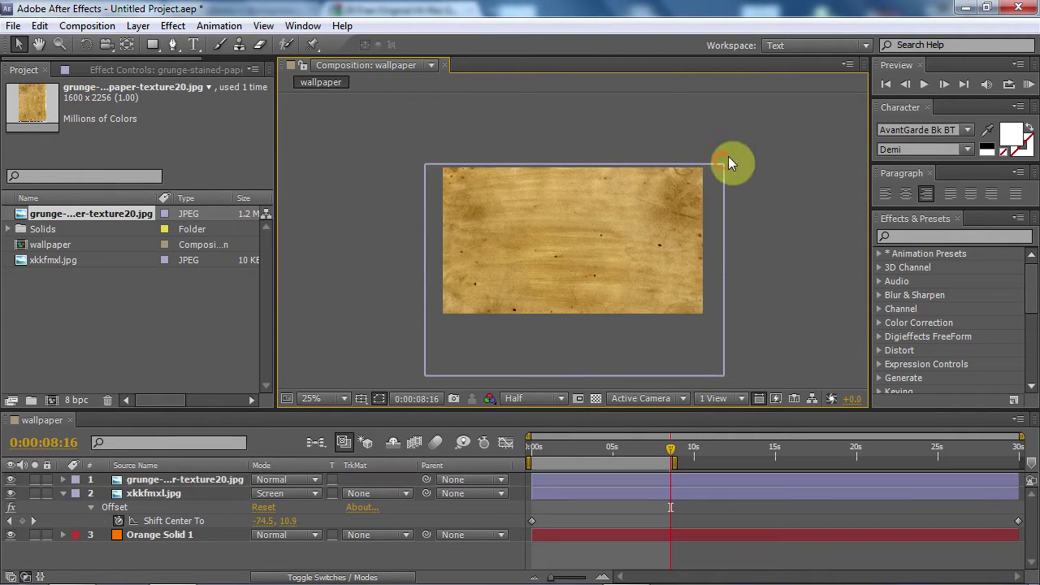
{"action": "left_click", "coordinate": [722, 169]}
{"action": "left_click_drag", "start_coordinate": [723, 162], "coordinate": [769, 118]}
{"action": "left_click_drag", "start_coordinate": [665, 157], "coordinate": [664, 198]}
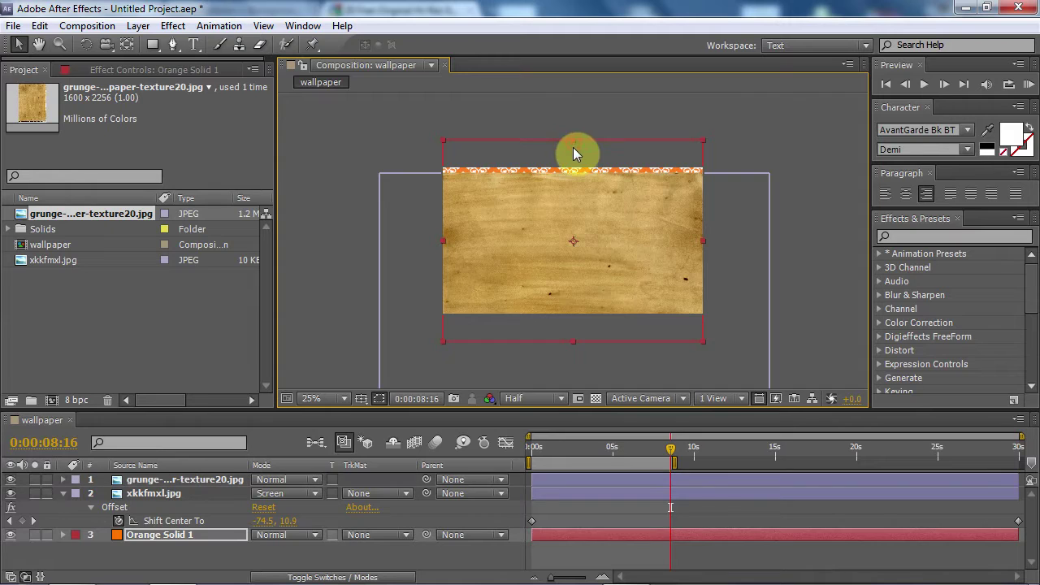
{"action": "left_click", "coordinate": [755, 175]}
{"action": "mouse_move", "coordinate": [576, 173]}
{"action": "left_mouse_down"}
{"action": "mouse_move", "coordinate": [576, 101]}
{"action": "mouse_move", "coordinate": [590, 197]}
{"action": "mouse_move", "coordinate": [578, 135]}
{"action": "mouse_move", "coordinate": [579, 162]}
{"action": "left_mouse_up"}
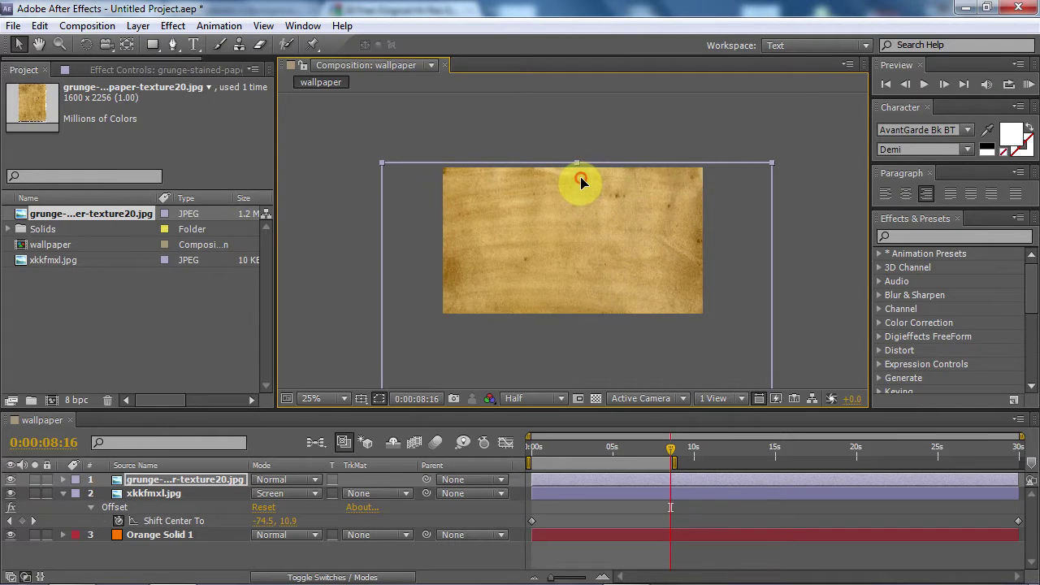
{"action": "mouse_move", "coordinate": [726, 218]}
{"action": "left_mouse_down"}
{"action": "mouse_move", "coordinate": [725, 190]}
{"action": "mouse_move", "coordinate": [719, 206]}
{"action": "left_mouse_up"}
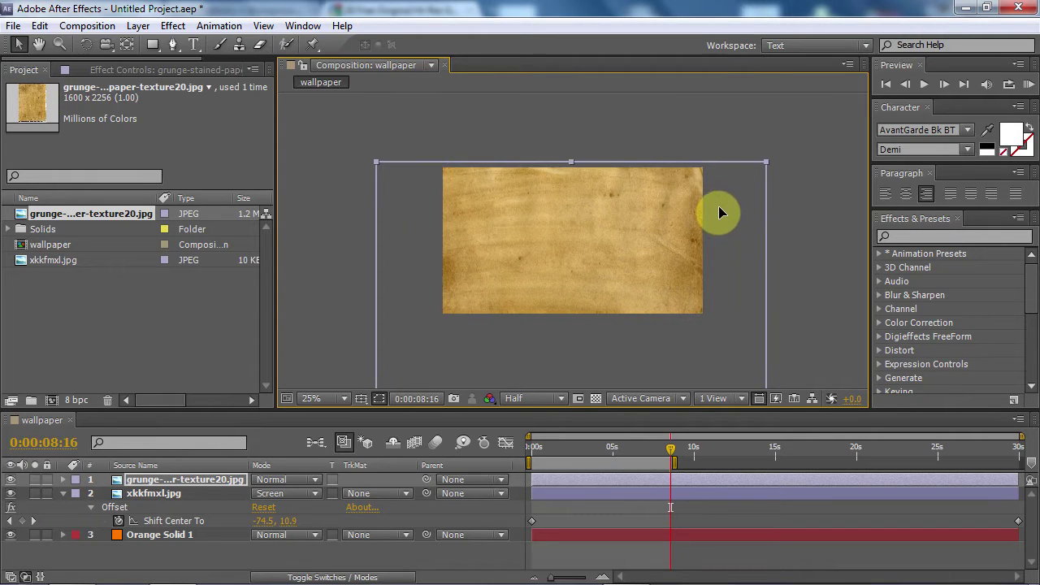
- Set the grunge texture layer's blending mode to Multiply
{"action": "scroll", "coordinate": [578, 303], "scroll_direction": "up", "scroll_amount": 1}
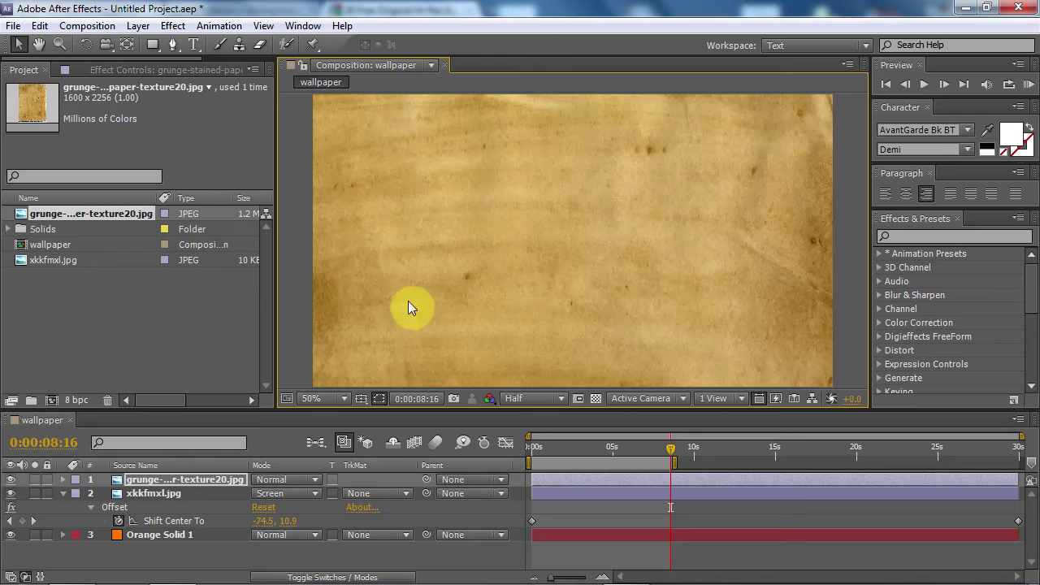
{"action": "scroll", "coordinate": [405, 307], "scroll_direction": "down", "scroll_amount": 2}
{"action": "scroll", "coordinate": [404, 308], "scroll_direction": "up", "scroll_amount": 1}
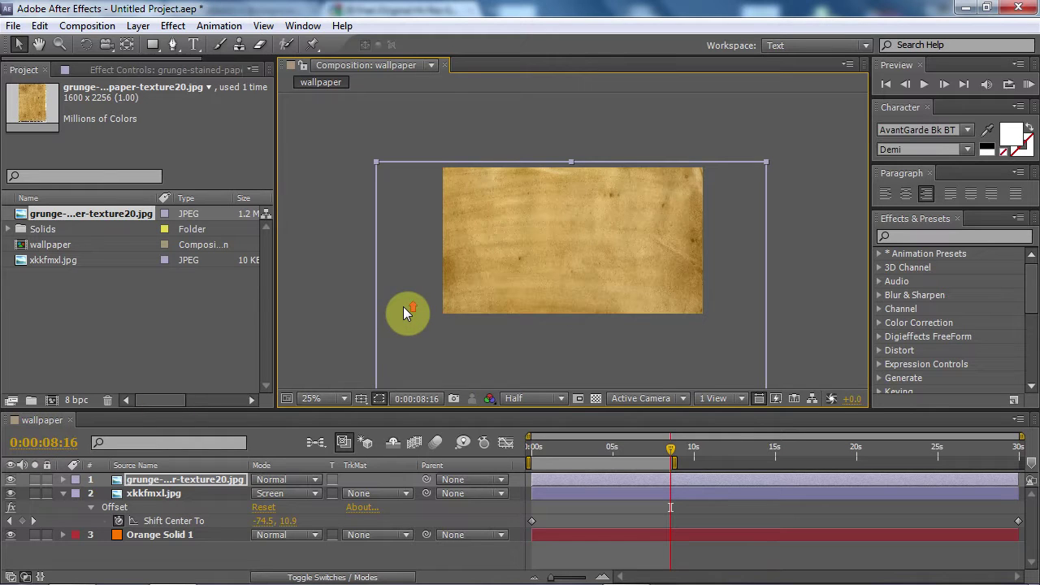
{"action": "left_click", "coordinate": [282, 484]}
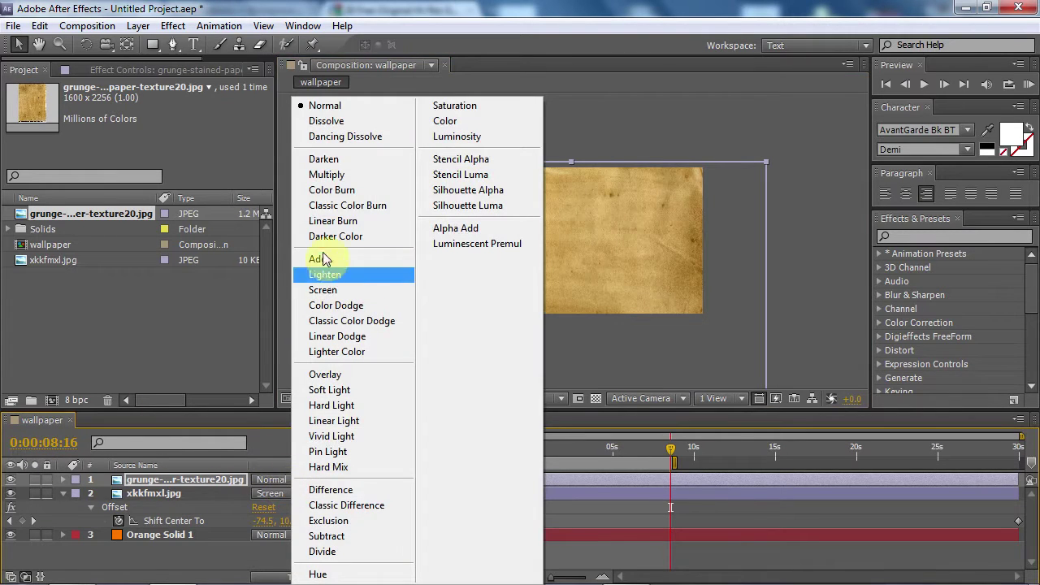
{"action": "left_click", "coordinate": [340, 175]}
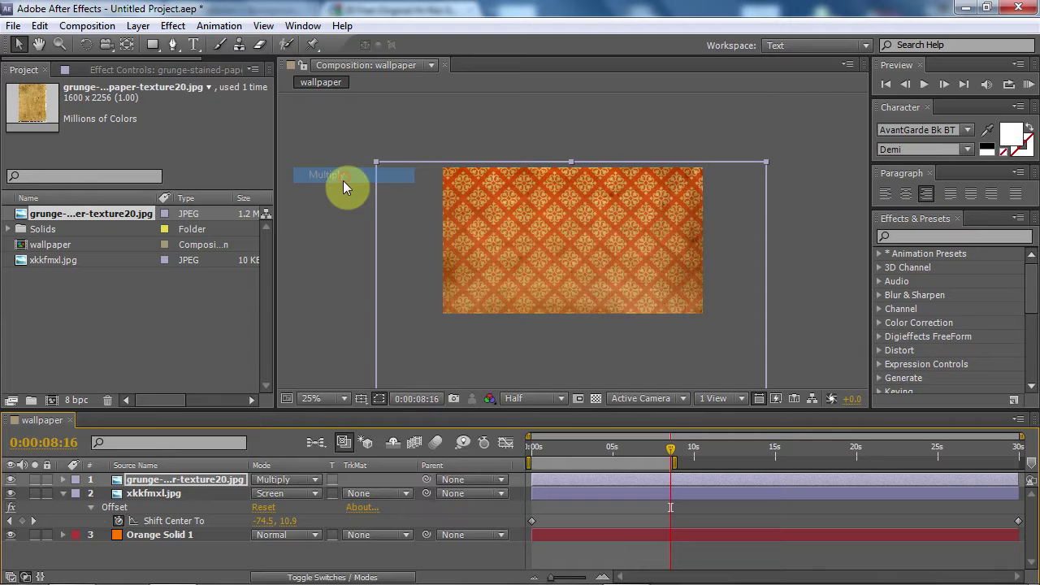
- Try the Screen and Color Burn blending modes on the texture layer, and switch it back to Multiply
{"action": "left_click", "coordinate": [282, 479]}
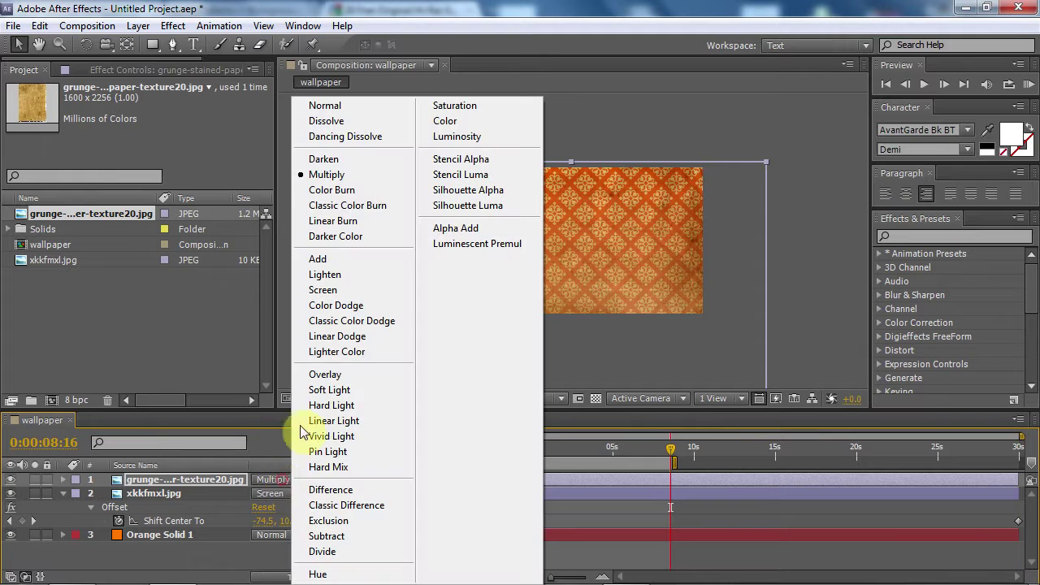
{"action": "left_click", "coordinate": [316, 290]}
{"action": "scroll", "coordinate": [561, 256], "scroll_direction": "up", "scroll_amount": 1}
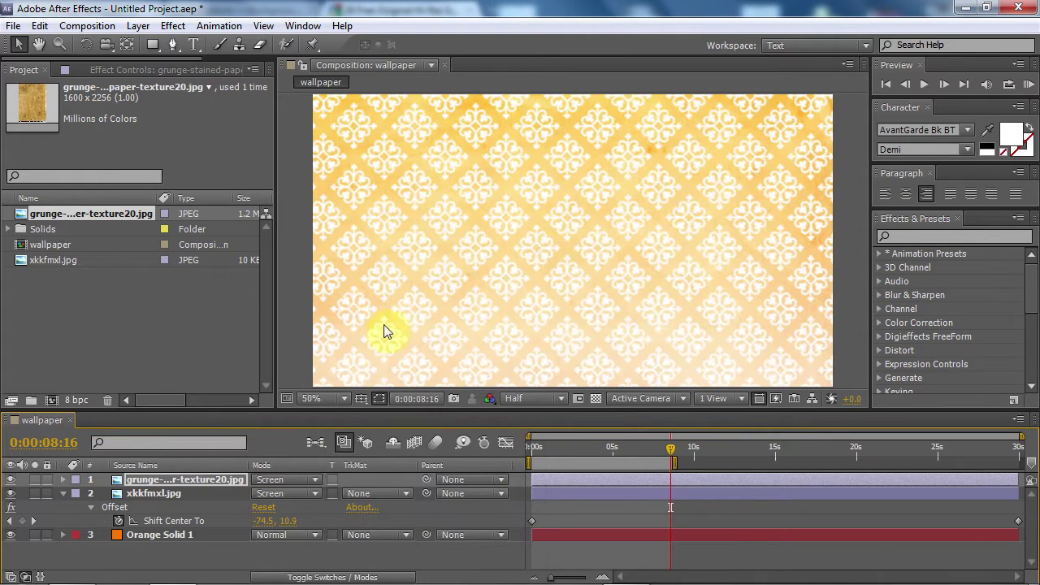
{"action": "left_click", "coordinate": [262, 483]}
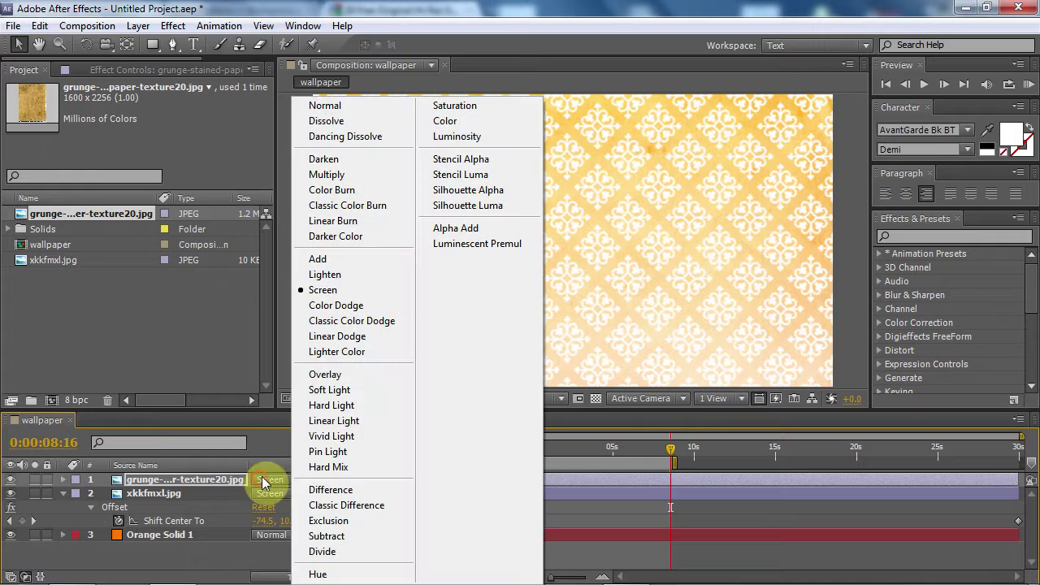
{"action": "left_click", "coordinate": [341, 195]}
{"action": "scroll", "coordinate": [589, 216], "scroll_direction": "down", "scroll_amount": 1}
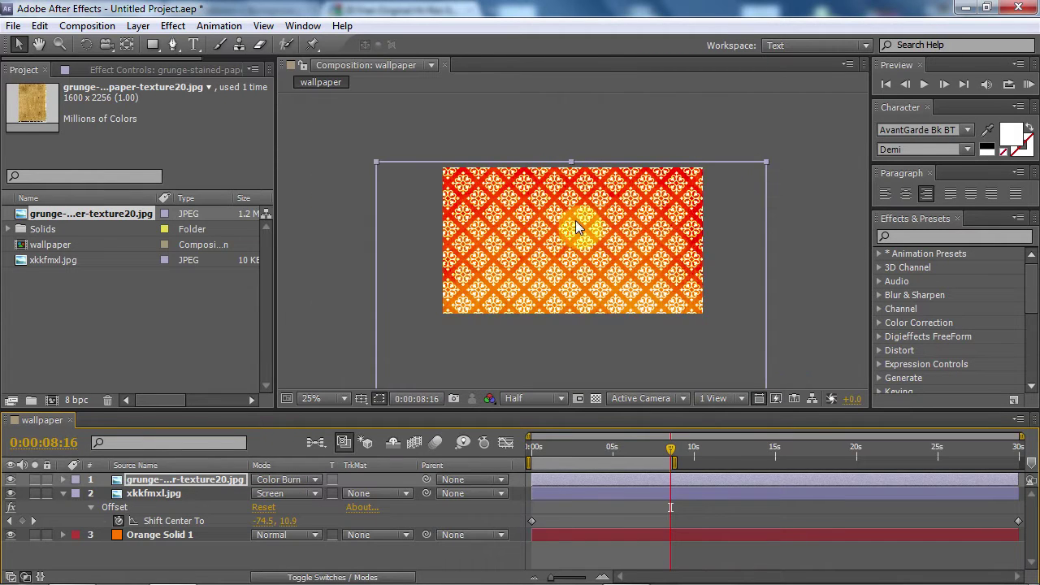
{"action": "left_click", "coordinate": [296, 485]}
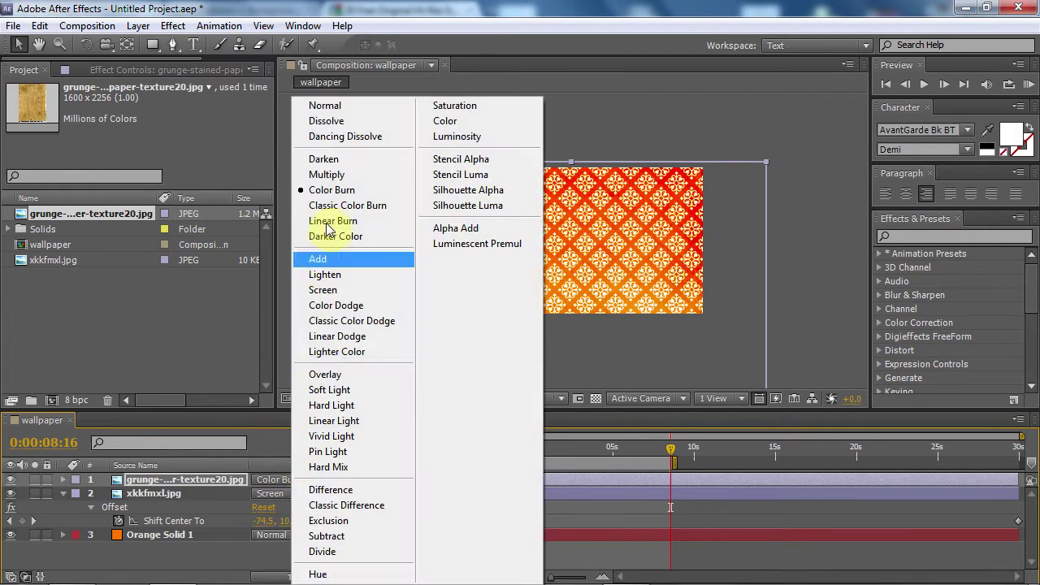
{"action": "left_click", "coordinate": [346, 179]}
- Scrub through the textured wallpaper animation and return the time indicator to 0:00:00:00
{"action": "left_click", "coordinate": [806, 202]}
{"action": "scroll", "coordinate": [550, 256], "scroll_direction": "up", "scroll_amount": 1}
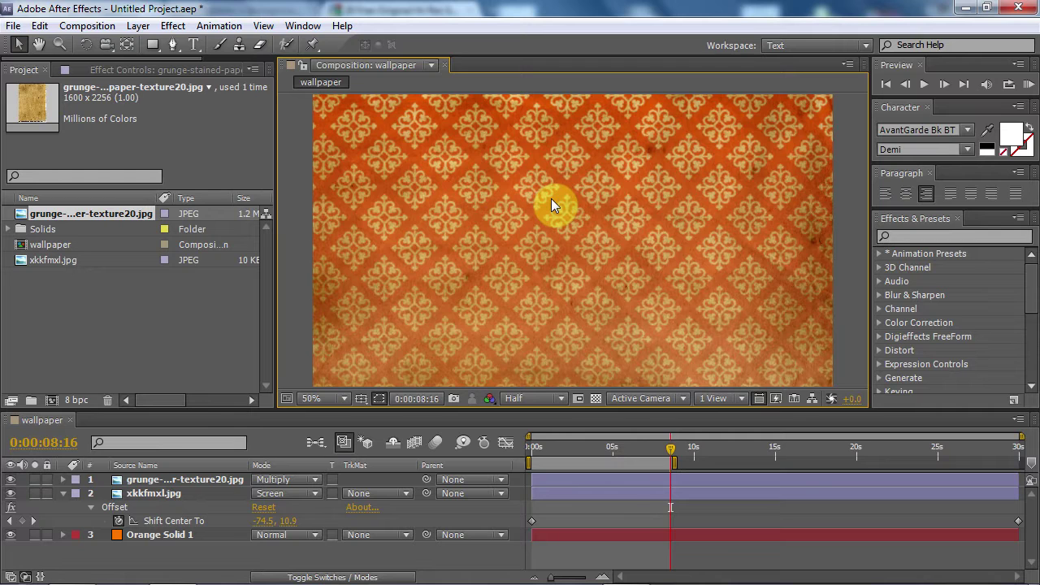
{"action": "left_click_drag", "start_coordinate": [671, 448], "coordinate": [306, 519]}
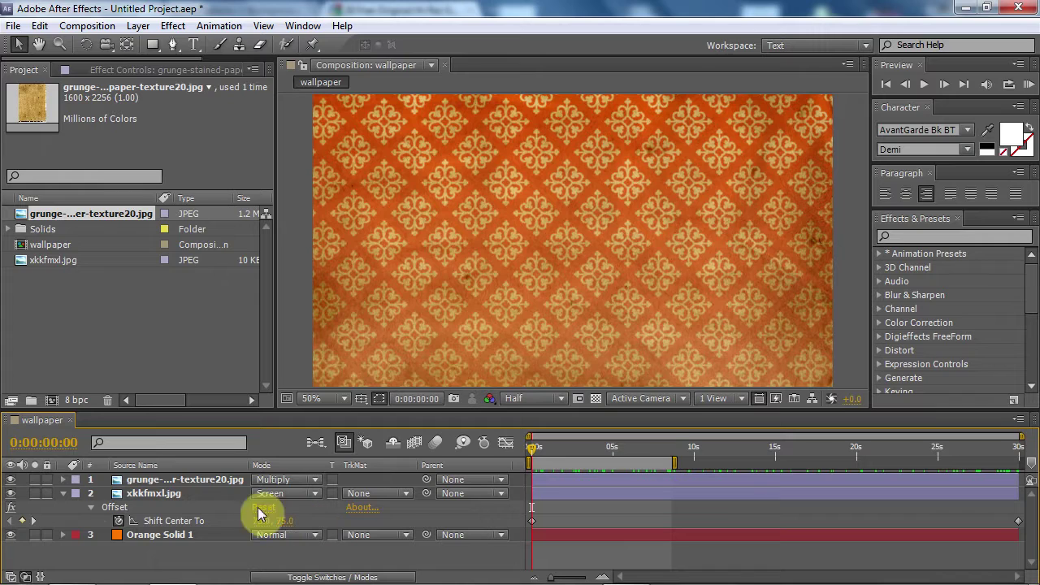
- Nest the wallpaper composition in a new composition and rename the new one Master
{"action": "left_click", "coordinate": [77, 328]}
{"action": "left_click_drag", "start_coordinate": [39, 242], "coordinate": [51, 401]}
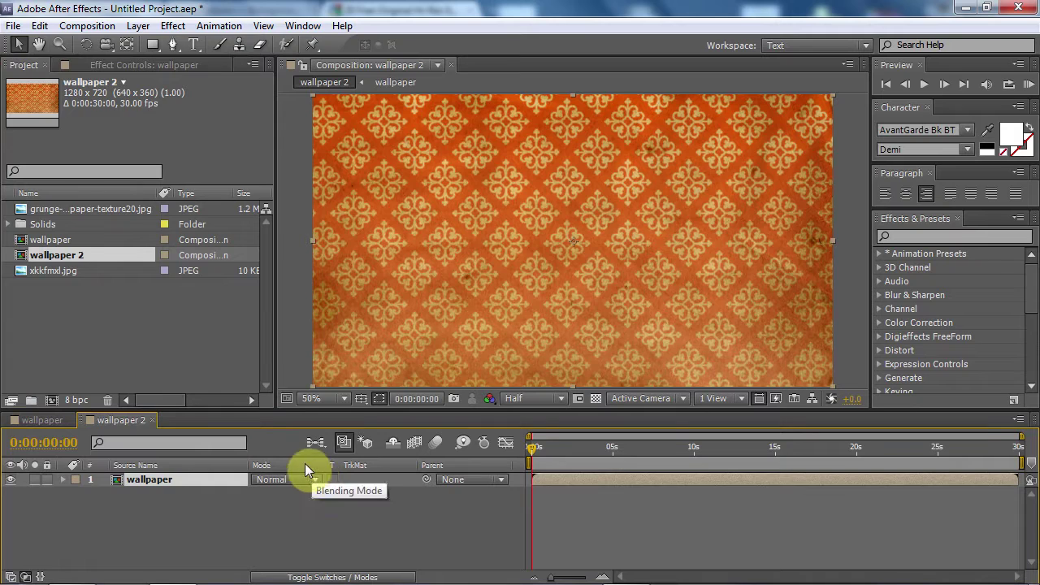
{"action": "left_click", "coordinate": [45, 255]}
{"action": "key", "text": "Return"}
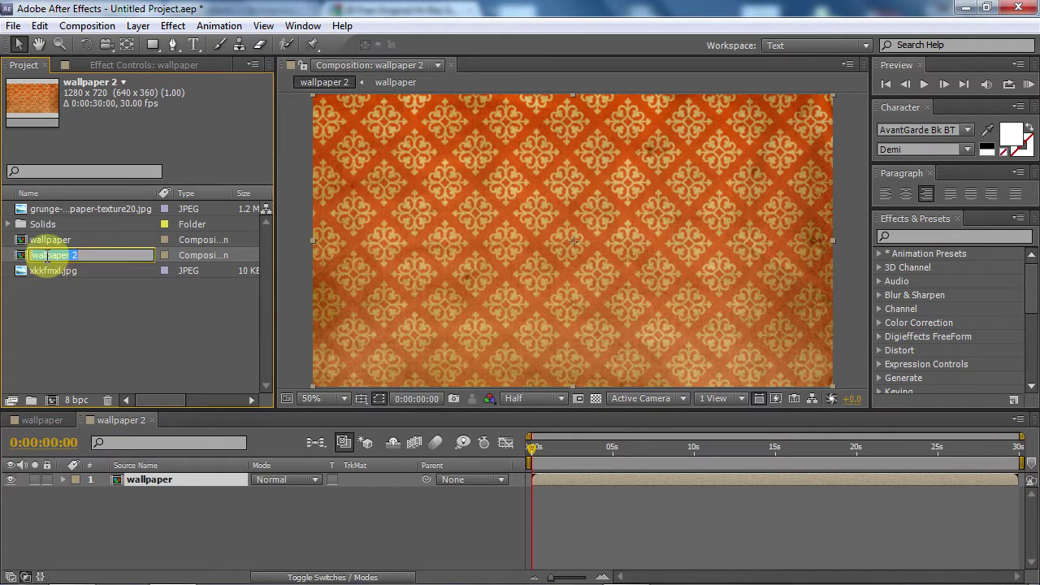
{"action": "type", "text": "Master"}
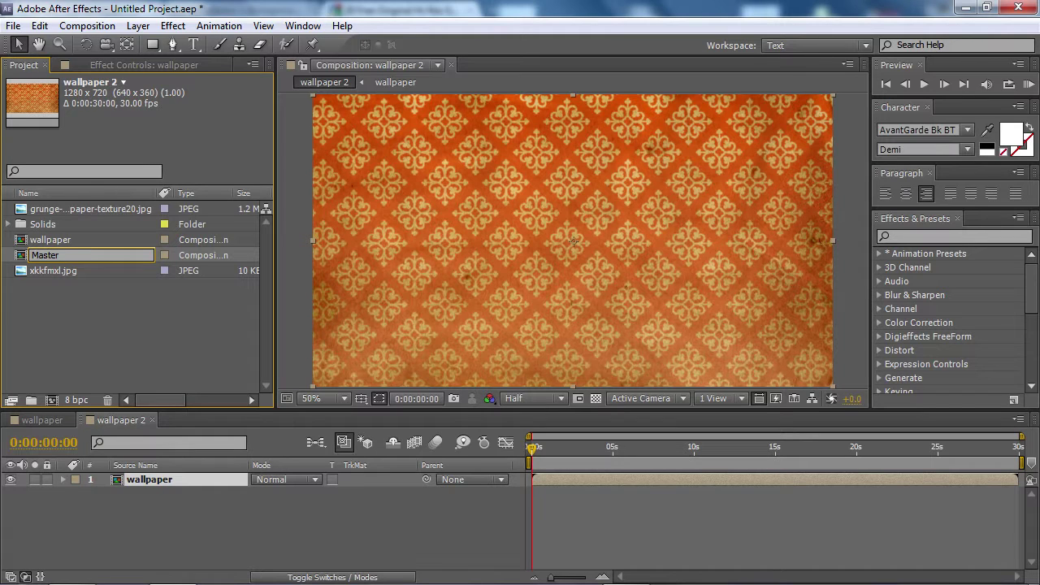
{"action": "left_click", "coordinate": [54, 299]}
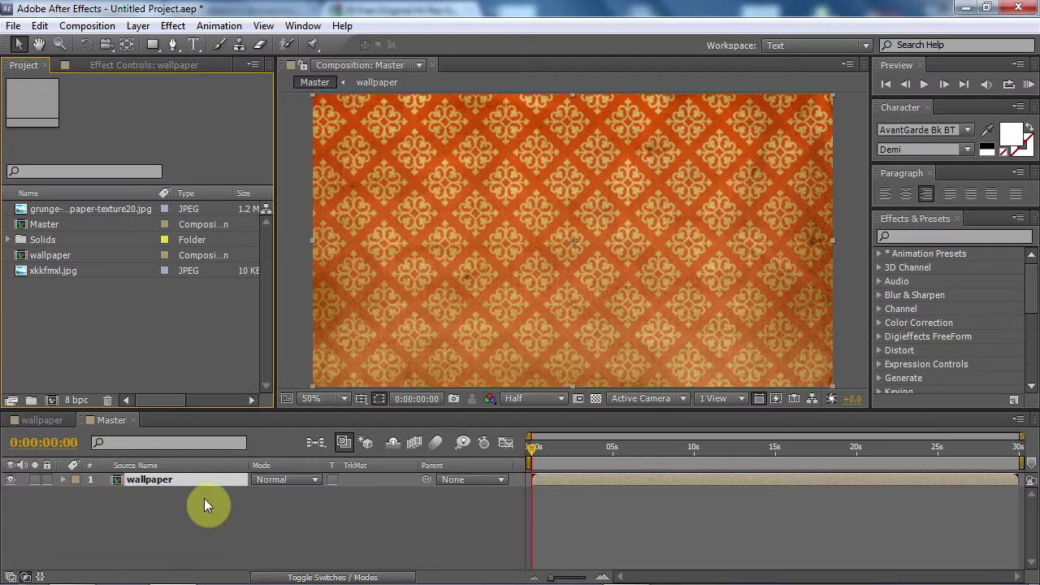
- Add a 1280 x 720 solid in dark brown 220F00 above the wallpaper layer in the Master composition
{"action": "left_click", "coordinate": [173, 503]}
{"action": "right_click", "coordinate": [162, 506]}
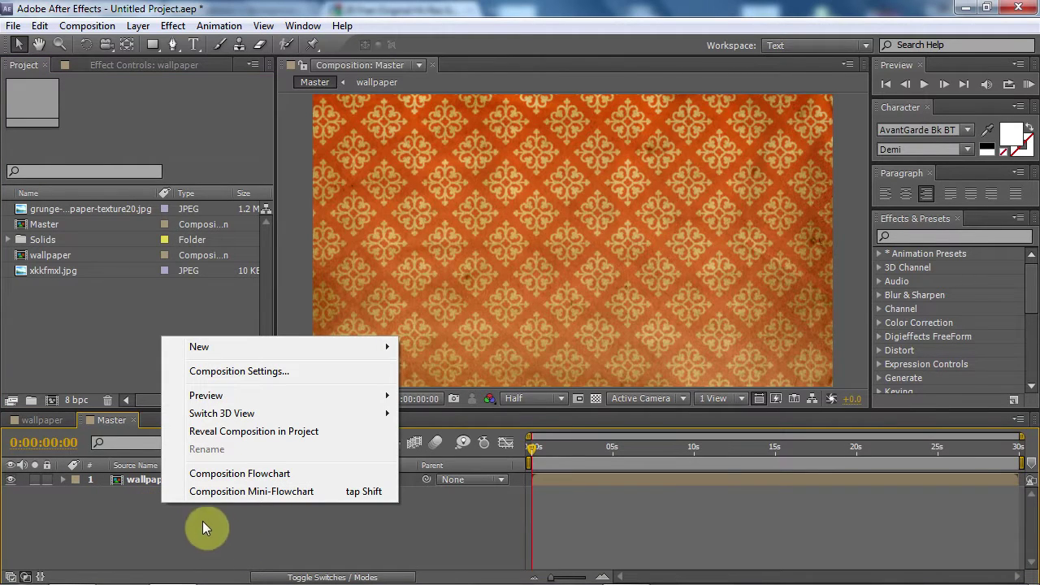
{"action": "mouse_move", "coordinate": [247, 346]}
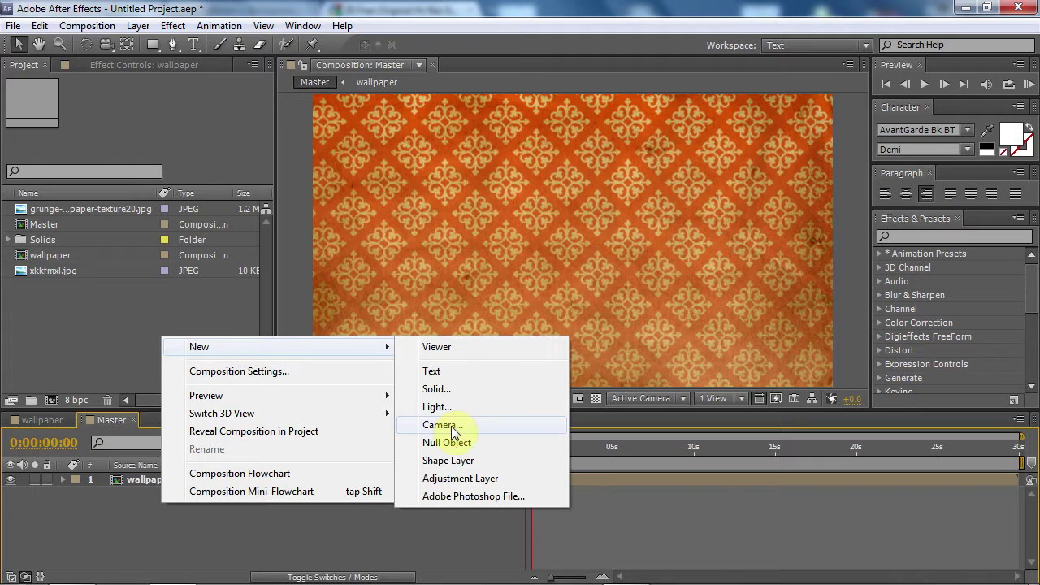
{"action": "left_click", "coordinate": [455, 389]}
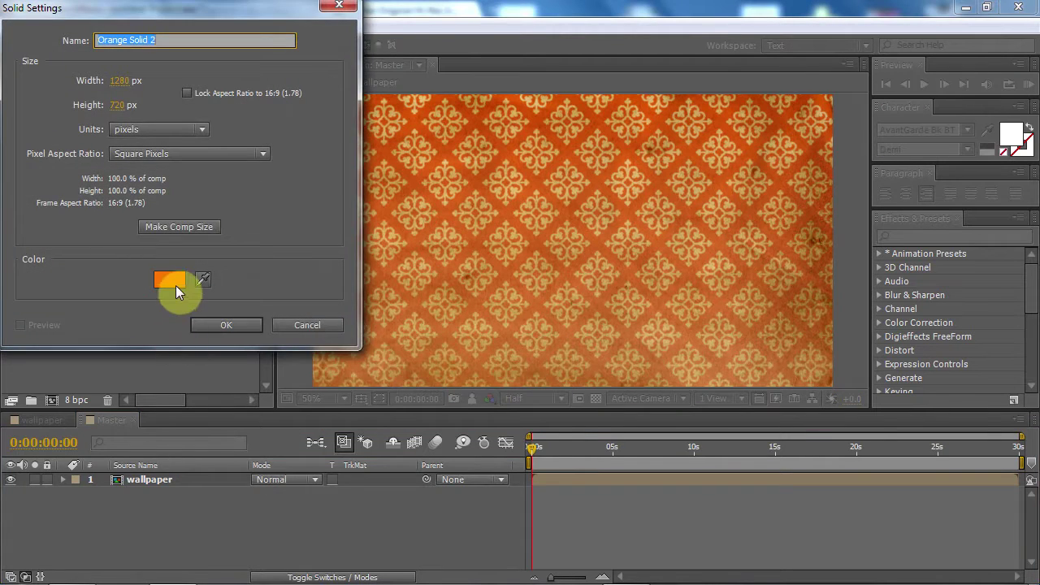
{"action": "left_click", "coordinate": [176, 285]}
{"action": "left_click_drag", "start_coordinate": [218, 184], "coordinate": [241, 215]}
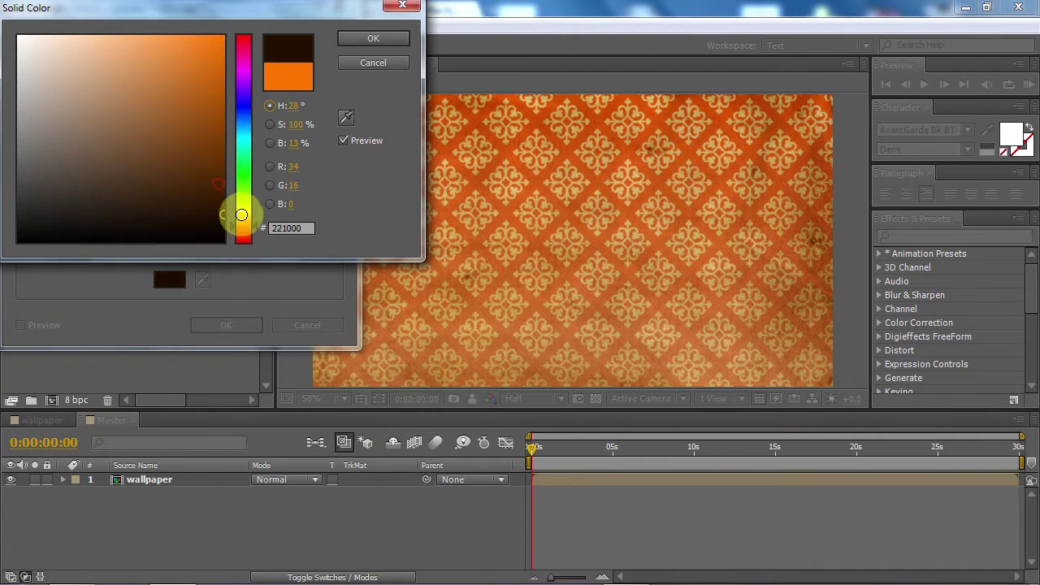
{"action": "left_click", "coordinate": [241, 215]}
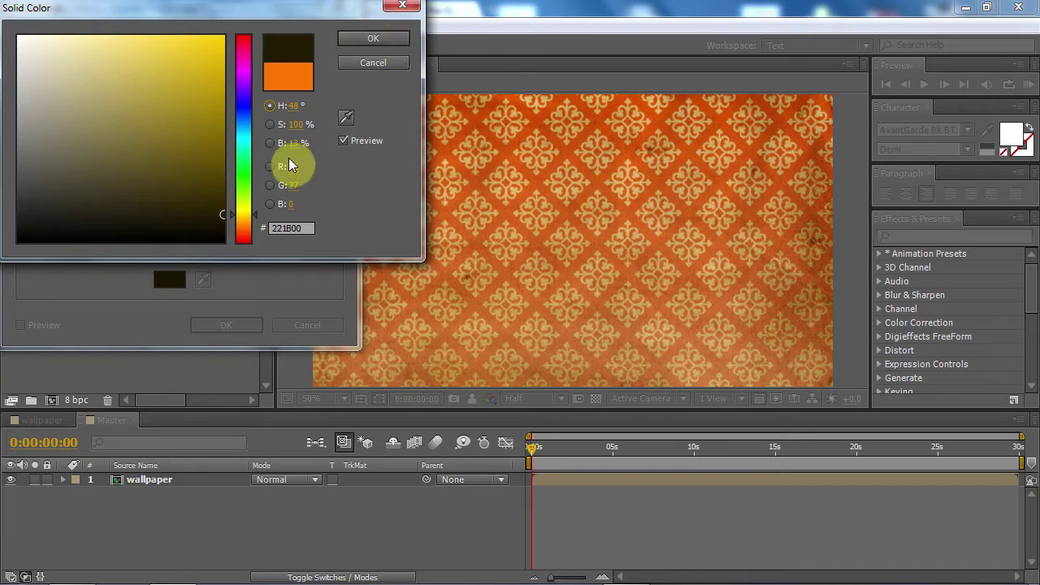
{"action": "left_click_drag", "start_coordinate": [252, 223], "coordinate": [244, 226]}
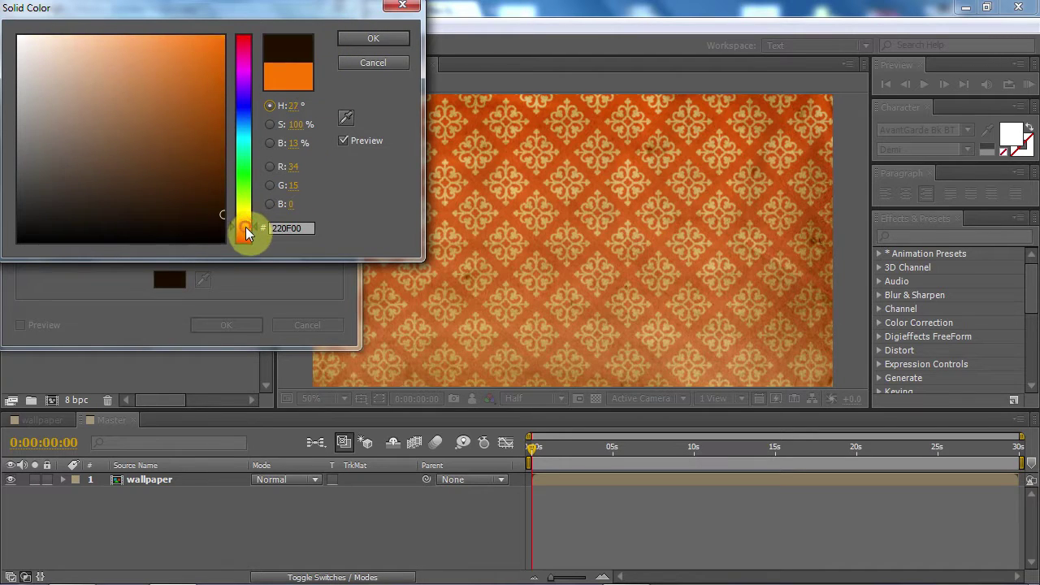
{"action": "left_click", "coordinate": [370, 39]}
{"action": "left_click", "coordinate": [221, 325]}
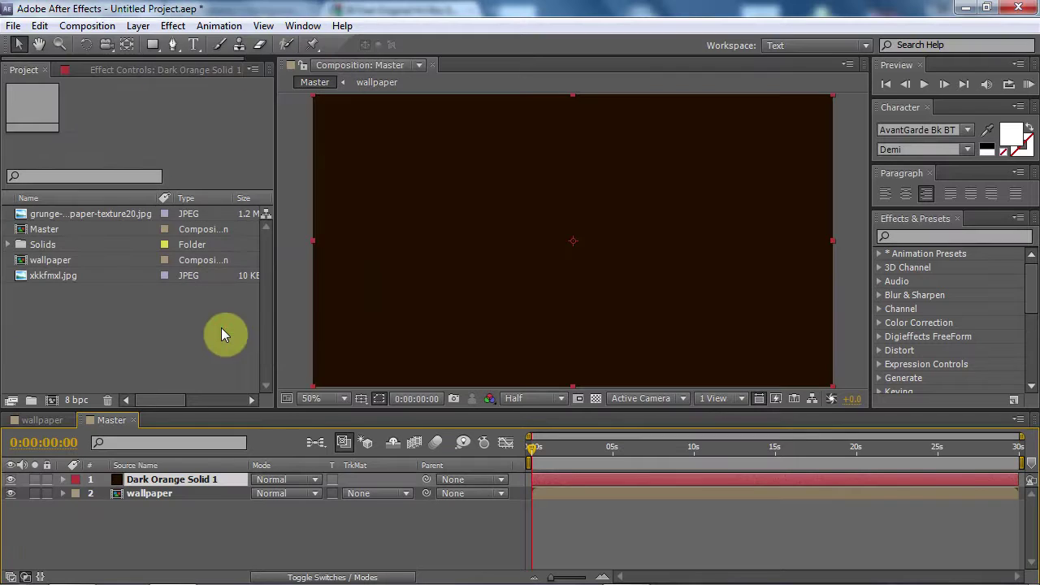
- Add a full-frame elliptical mask to the dark solid layer and set the mask mode to Subtract
{"action": "left_click", "coordinate": [150, 47]}
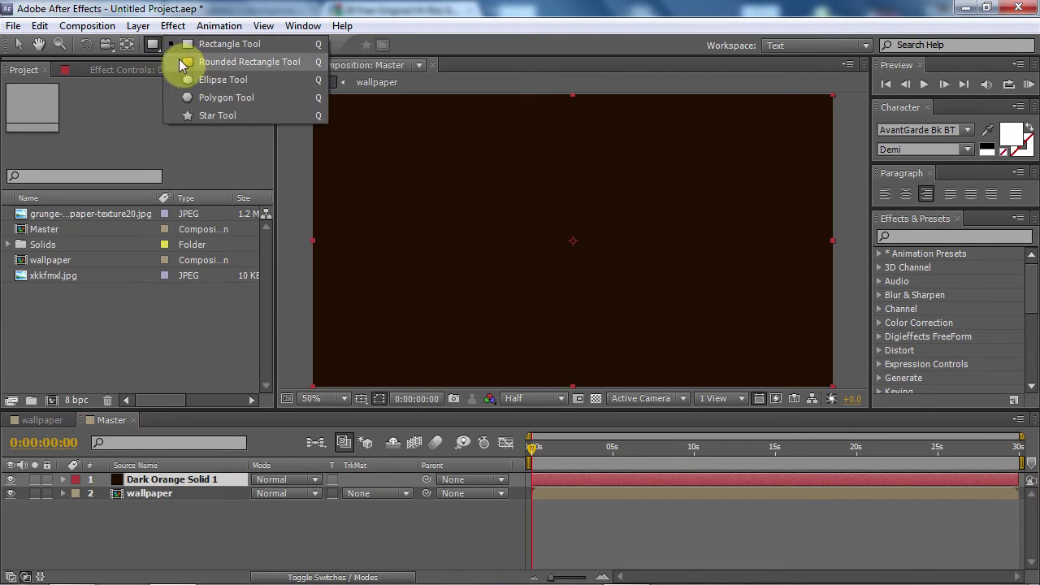
{"action": "left_click", "coordinate": [187, 79]}
{"action": "double_click", "coordinate": [155, 42]}
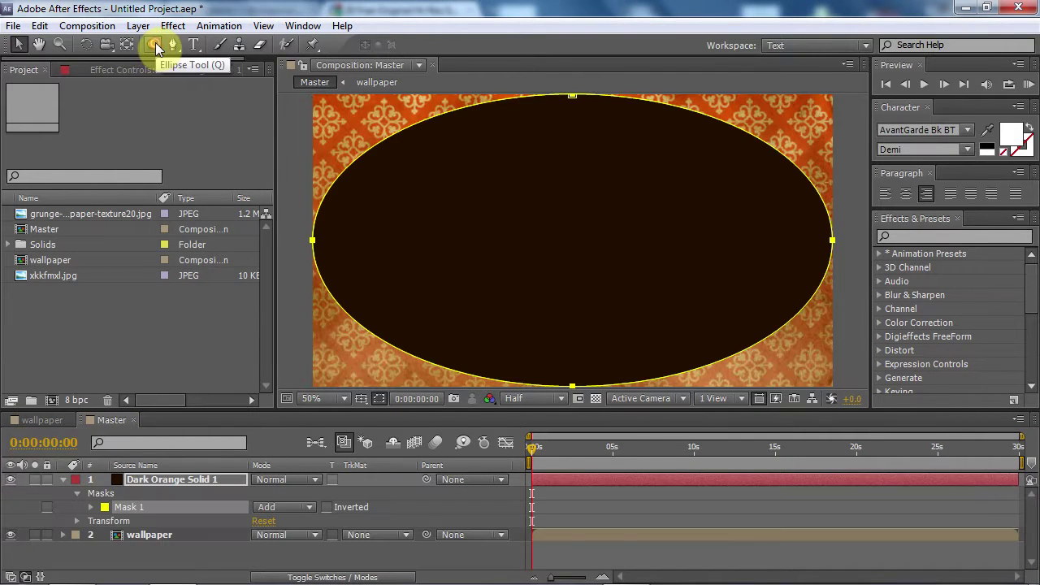
{"action": "key", "text": "v"}
{"action": "left_click", "coordinate": [265, 507]}
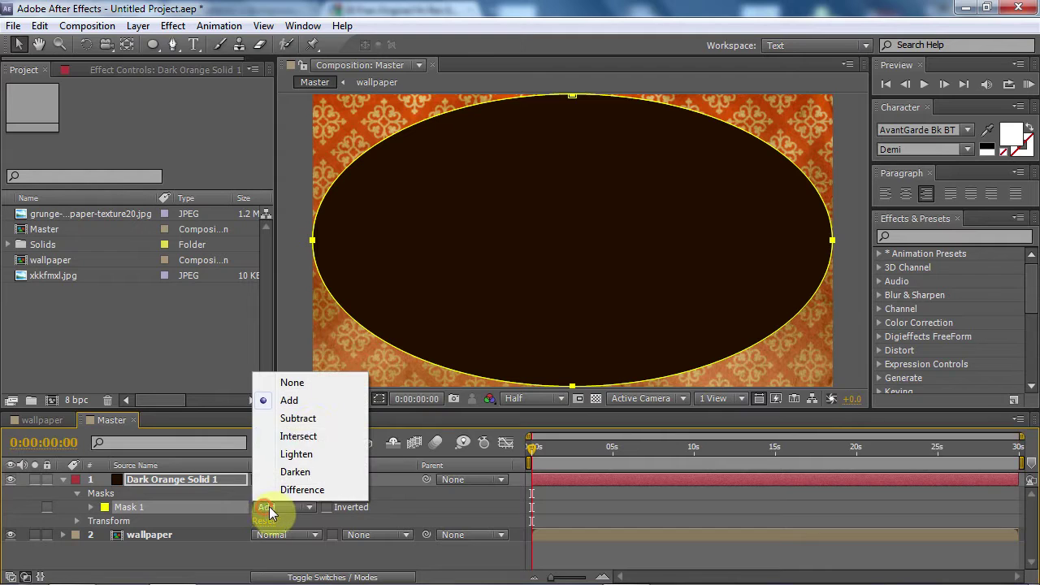
{"action": "left_click", "coordinate": [299, 418]}
- Set the elliptical mask's feather to 117 pixels and its expansion to 82 pixels
{"action": "left_click", "coordinate": [91, 507]}
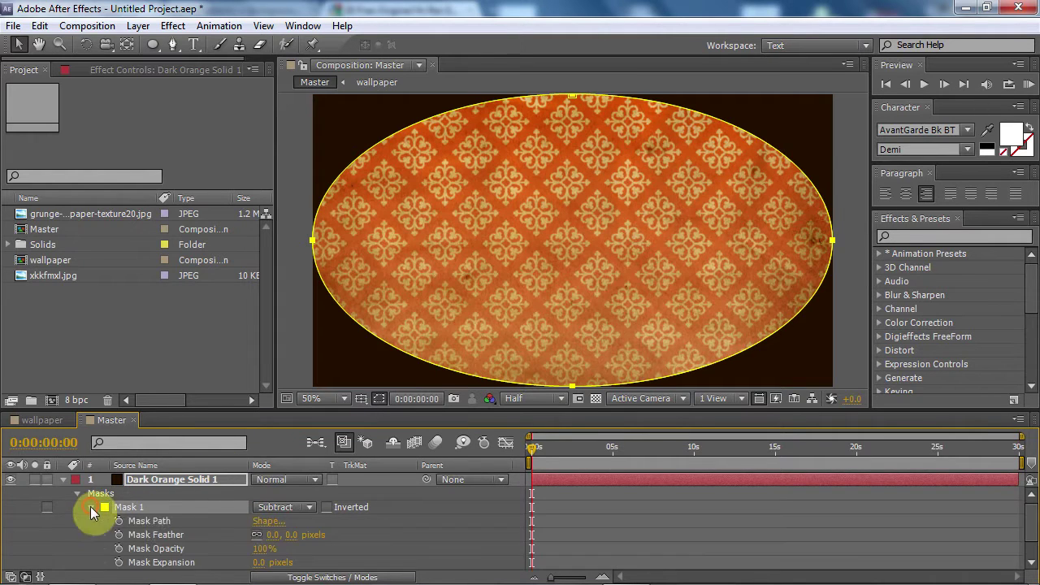
{"action": "scroll", "coordinate": [252, 510], "scroll_direction": "down", "scroll_amount": 1}
{"action": "left_click_drag", "start_coordinate": [318, 408], "coordinate": [317, 343]}
{"action": "left_click_drag", "start_coordinate": [289, 478], "coordinate": [378, 471]}
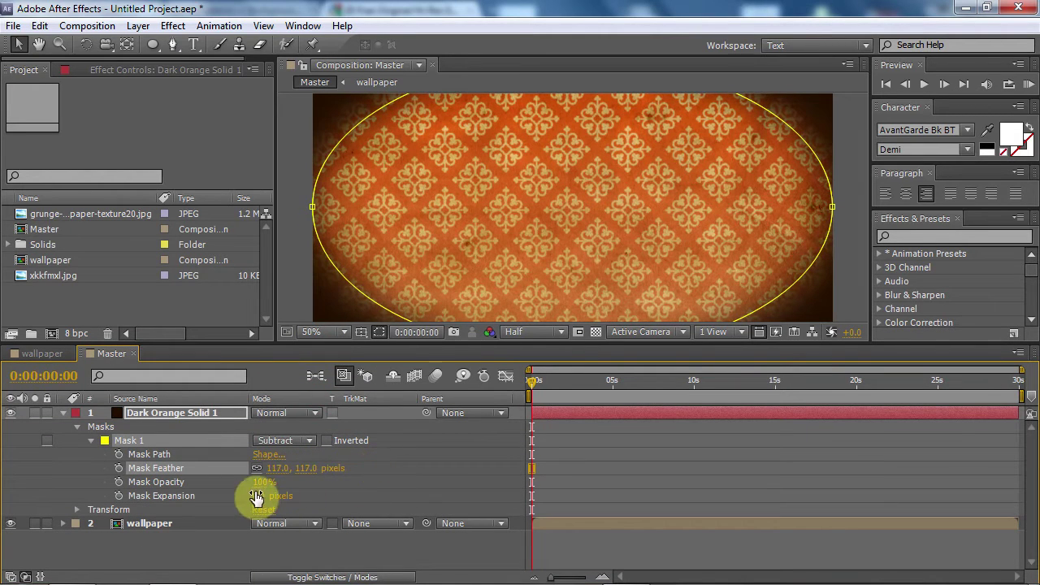
{"action": "left_click_drag", "start_coordinate": [258, 505], "coordinate": [326, 498]}
{"action": "left_click_drag", "start_coordinate": [477, 341], "coordinate": [479, 381]}
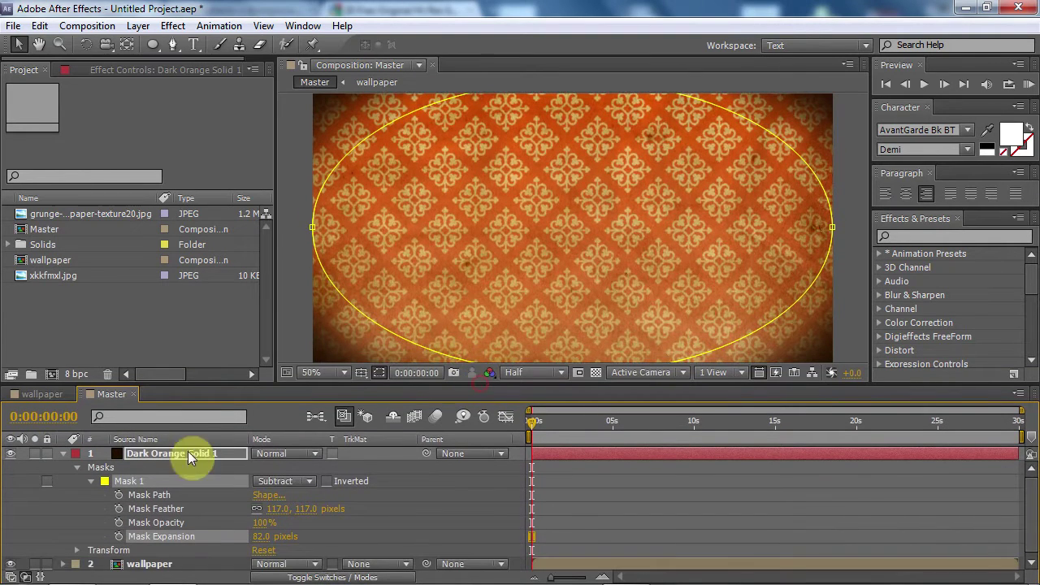
- Try various blending modes on the dark solid layer, including Darker Color, Add and Classic Color Burn, and use Color Burn
{"action": "left_click", "coordinate": [293, 454]}
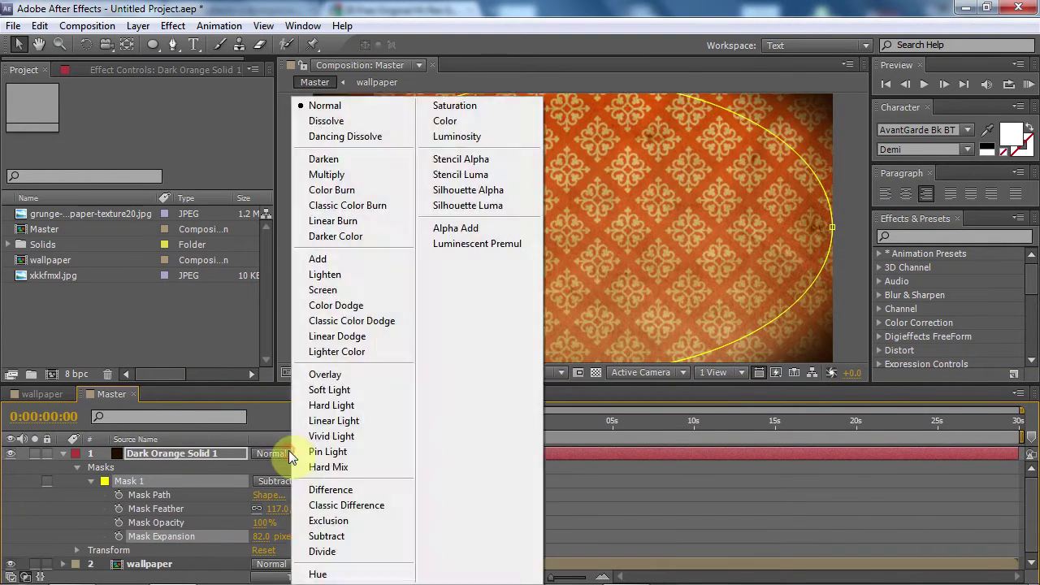
{"action": "left_click", "coordinate": [341, 190]}
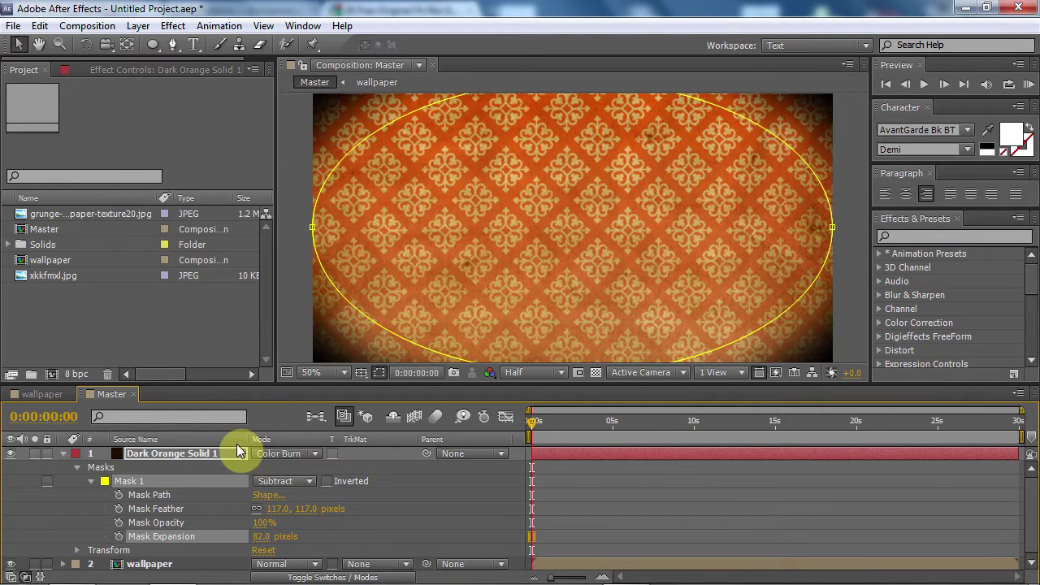
{"action": "key", "text": "shift+equal"}
{"action": "key", "text": "shift+equal"}
{"action": "key", "text": "shift+equal"}
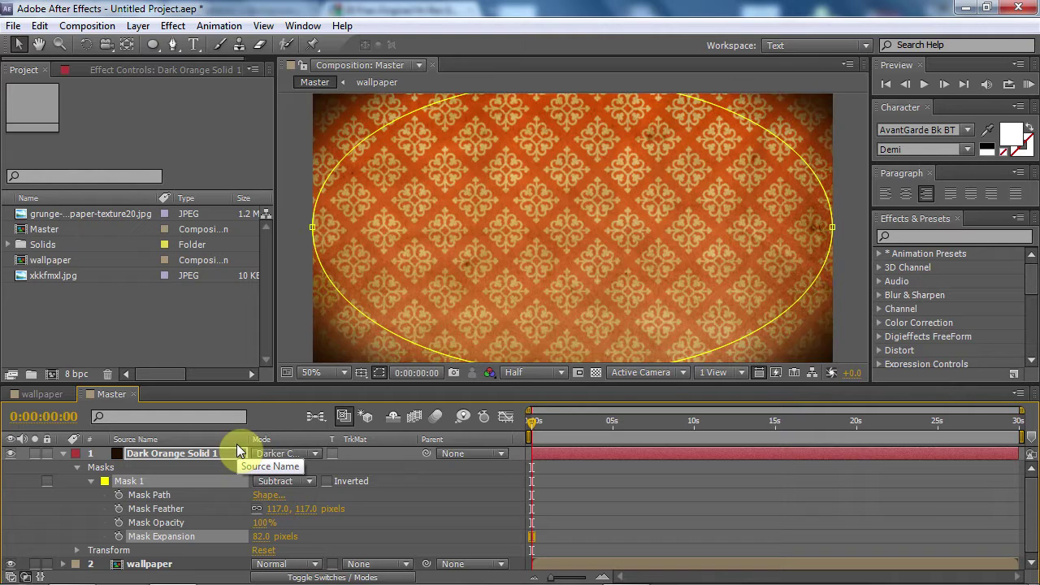
{"action": "key", "text": "shift+equal"}
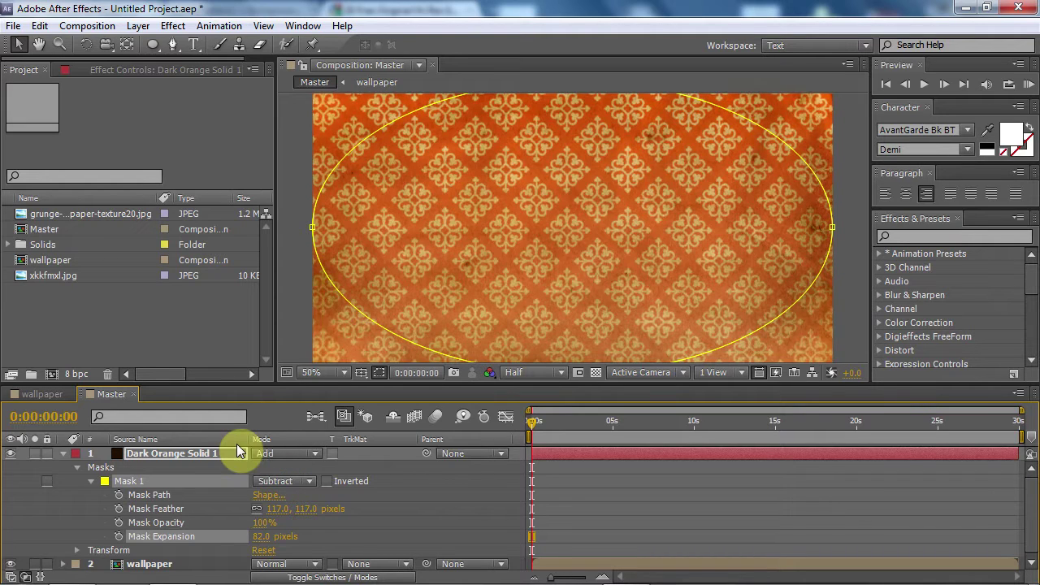
{"action": "key", "text": "shift+minus"}
{"action": "key", "text": "shift+minus"}
{"action": "key", "text": "shift+minus"}
{"action": "key", "text": "shift+minus"}
{"action": "key", "text": "shift+minus"}
{"action": "key", "text": "shift+minus"}
{"action": "key", "text": "shift+equal"}
{"action": "key", "text": "shift+equal"}
{"action": "key", "text": "shift+equal"}
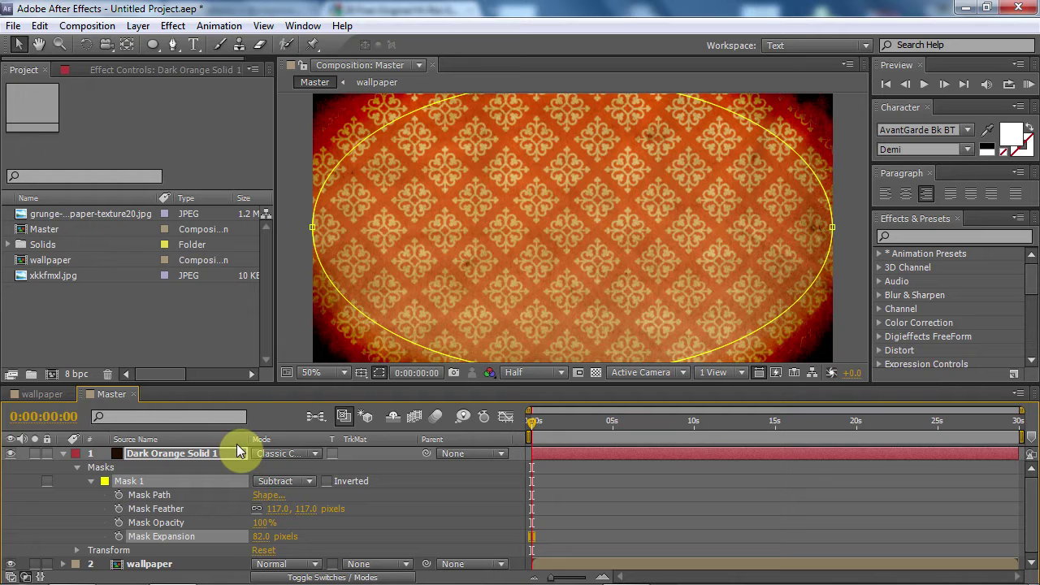
{"action": "key", "text": "shift+equal"}
{"action": "key", "text": "shift+equal"}
{"action": "key", "text": "shift+equal"}
{"action": "key", "text": "shift+equal"}
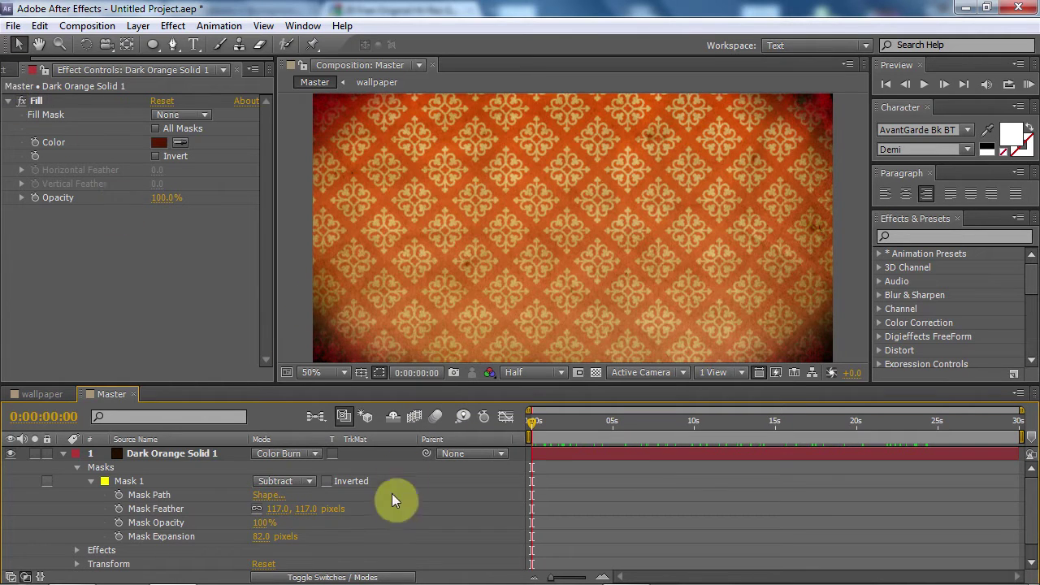
- Apply the CC Lens distortion effect to the wallpaper layer in the Master composition
{"action": "scroll", "coordinate": [198, 523], "scroll_direction": "down", "scroll_amount": 1}
{"action": "left_click", "coordinate": [148, 562]}
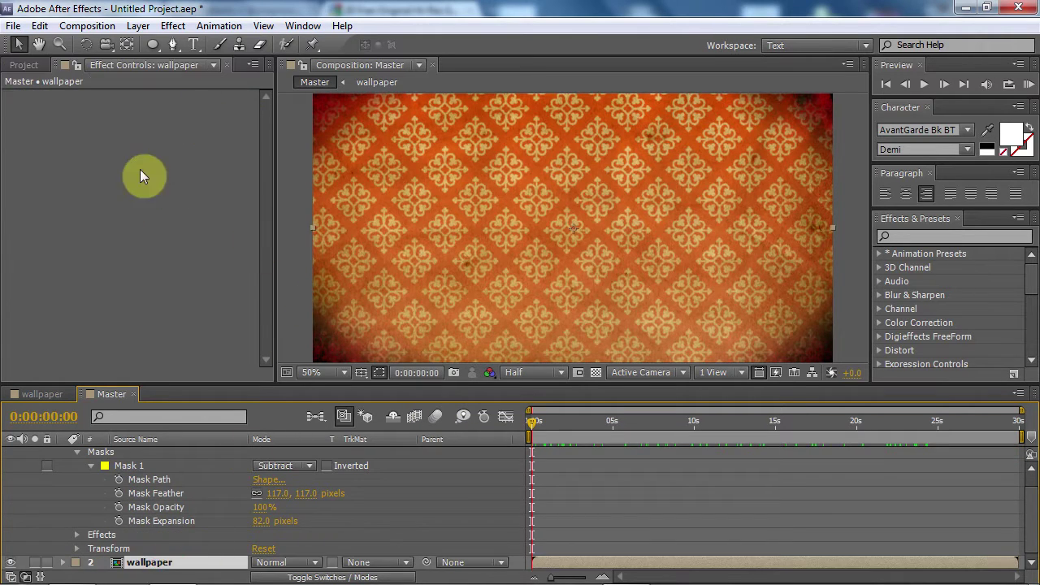
{"action": "right_click", "coordinate": [128, 129]}
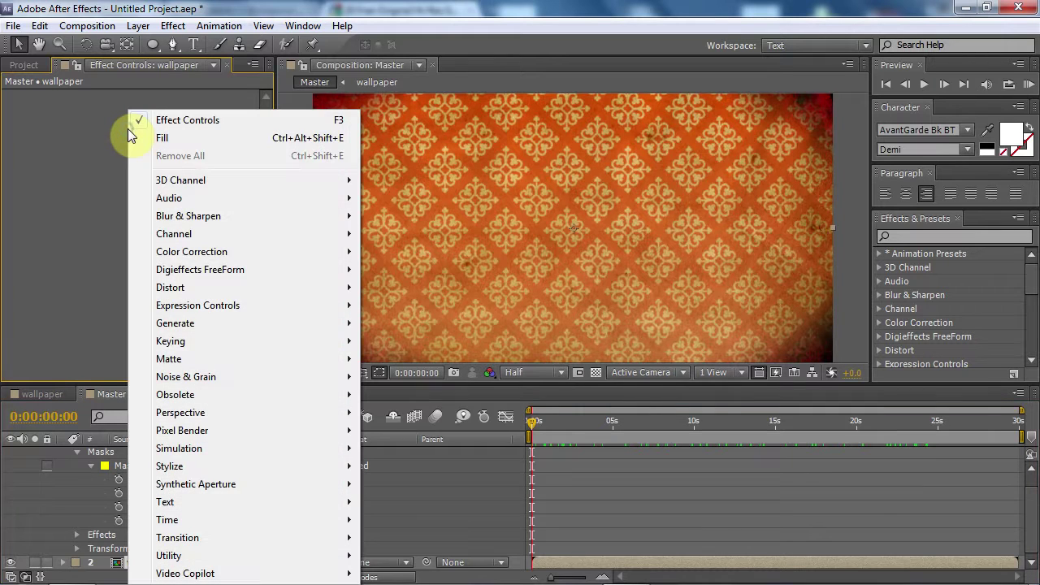
{"action": "mouse_move", "coordinate": [185, 289]}
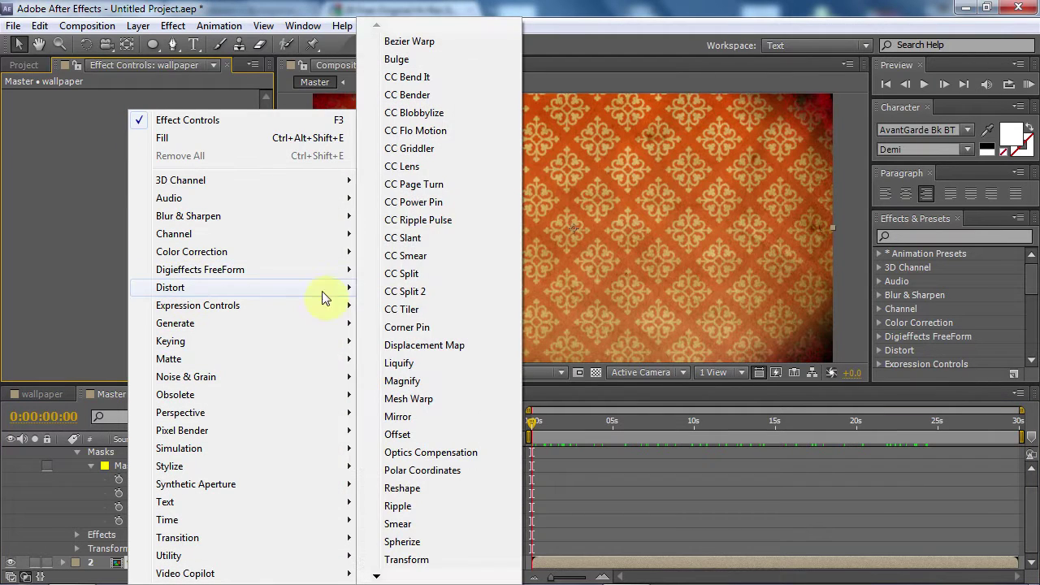
{"action": "left_click", "coordinate": [415, 166]}
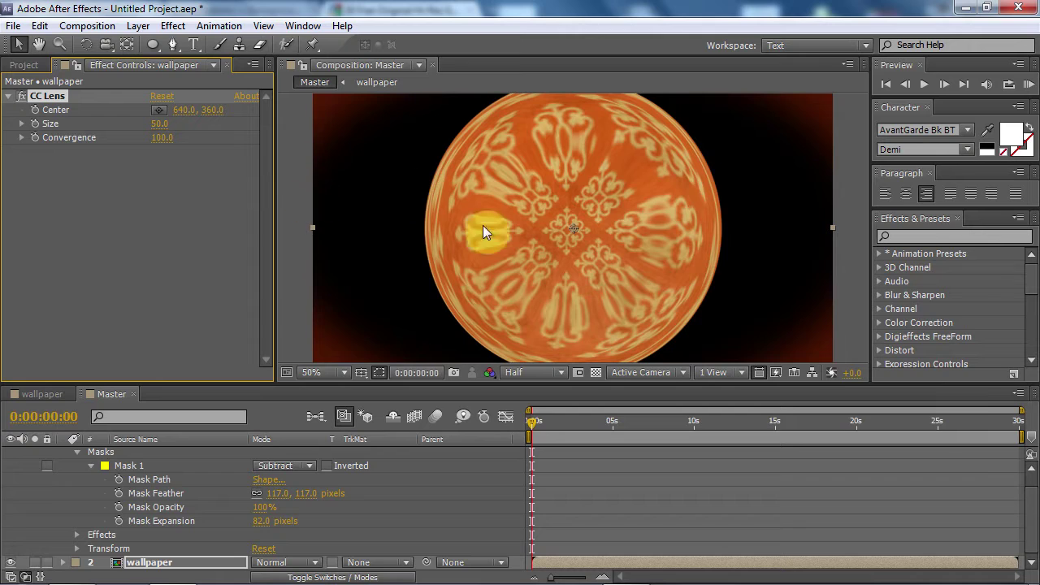
- Set the CC Lens size to 196 and its convergence to 73 on the wallpaper layer
{"action": "scroll", "coordinate": [681, 201], "scroll_direction": "down", "scroll_amount": 2}
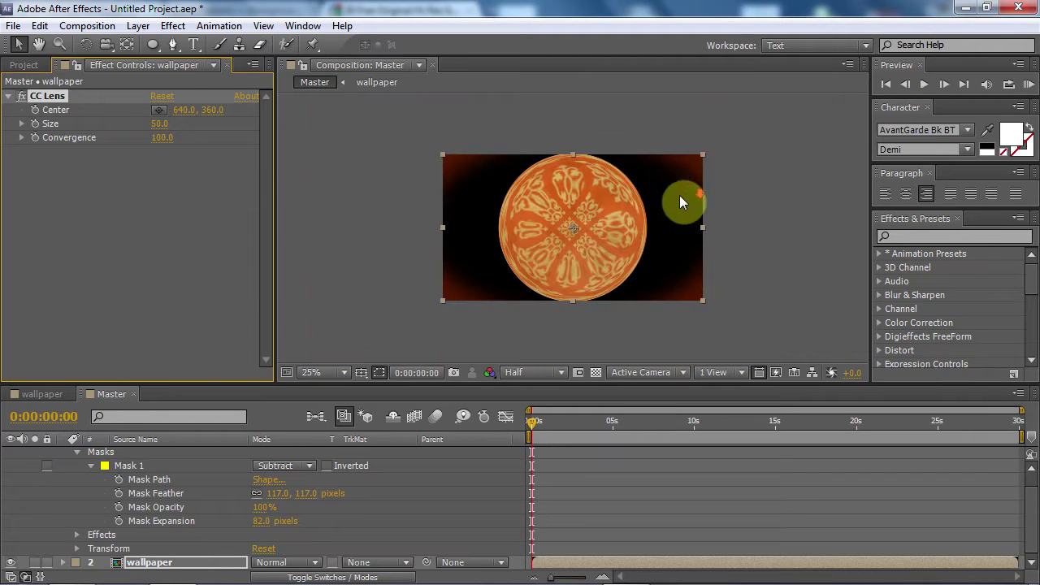
{"action": "left_click_drag", "start_coordinate": [163, 140], "coordinate": [257, 127]}
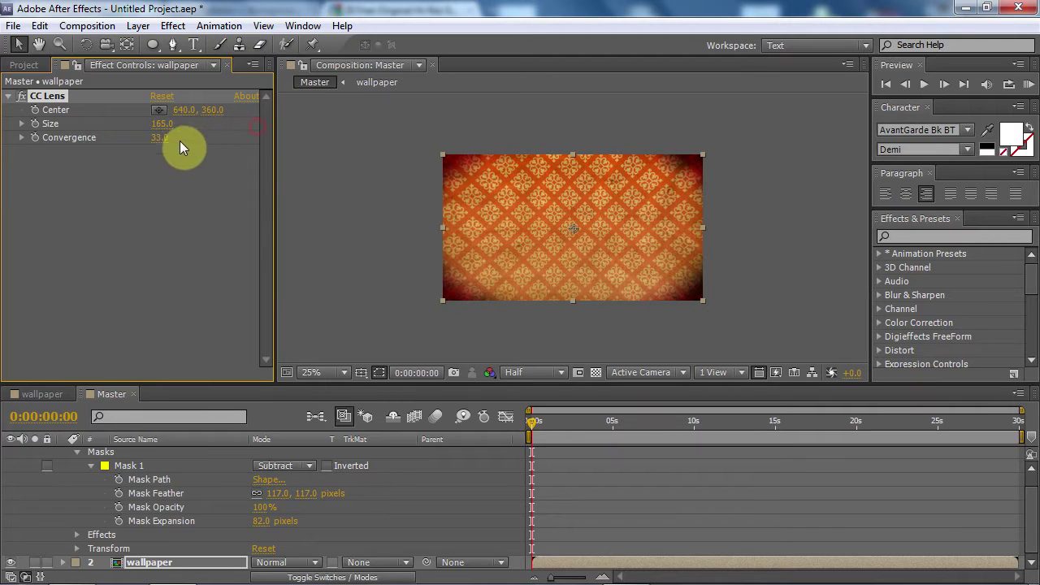
{"action": "mouse_move", "coordinate": [157, 144]}
{"action": "left_mouse_down"}
{"action": "mouse_move", "coordinate": [204, 133]}
{"action": "mouse_move", "coordinate": [134, 145]}
{"action": "mouse_move", "coordinate": [200, 139]}
{"action": "mouse_move", "coordinate": [151, 116]}
{"action": "mouse_move", "coordinate": [186, 117]}
{"action": "mouse_move", "coordinate": [162, 135]}
{"action": "left_mouse_up"}
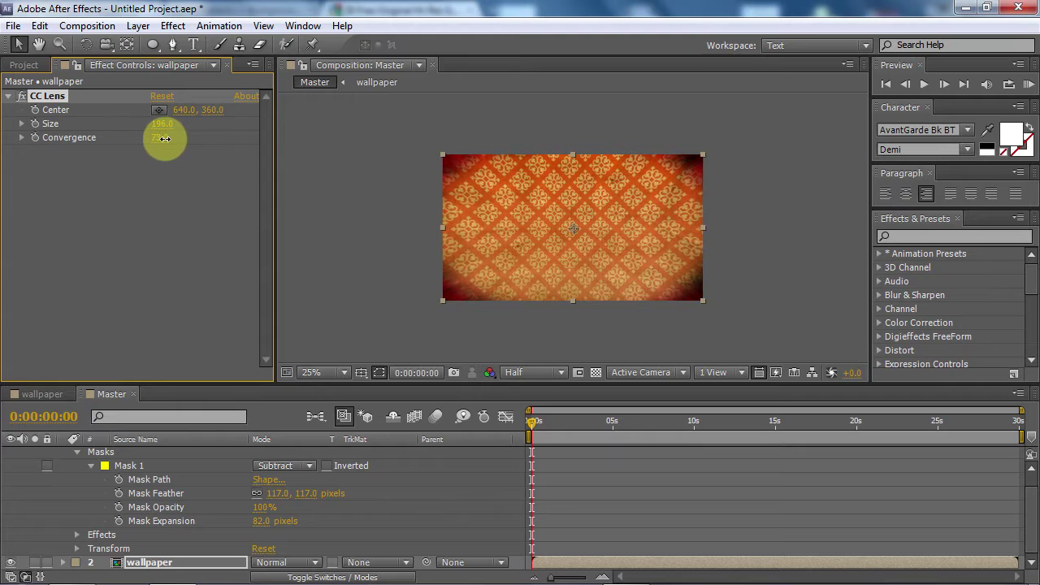
- End the Master composition's work area at 0:00:06:11 and preview the lens-distorted wallpaper animation at 25% and 50% magnification
{"action": "left_click", "coordinate": [635, 422]}
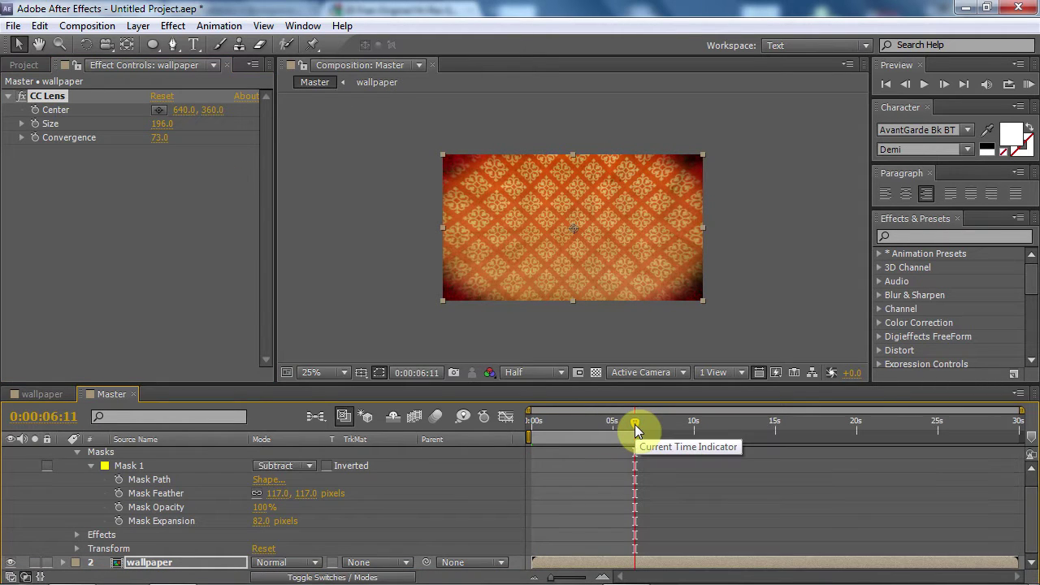
{"action": "key", "text": "KP_0"}
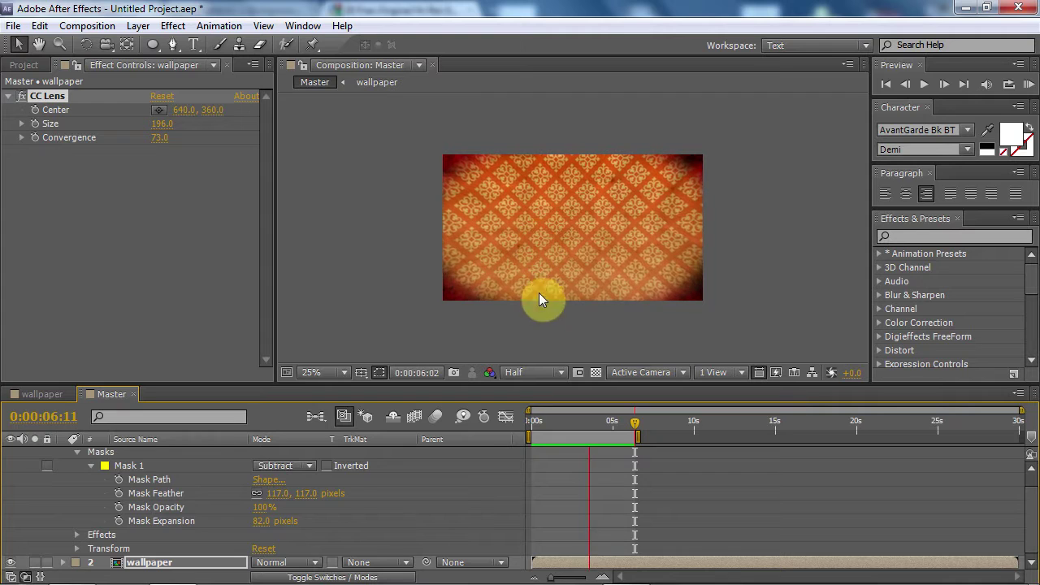
{"action": "left_click", "coordinate": [541, 322]}
{"action": "scroll", "coordinate": [541, 309], "scroll_direction": "up", "scroll_amount": 2}
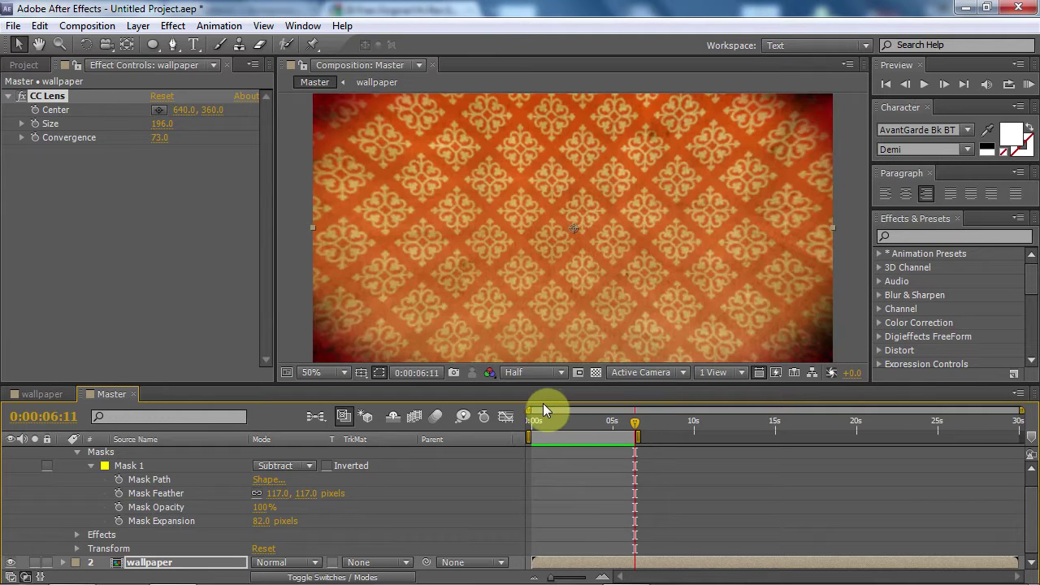
{"action": "key", "text": "KP_0"}
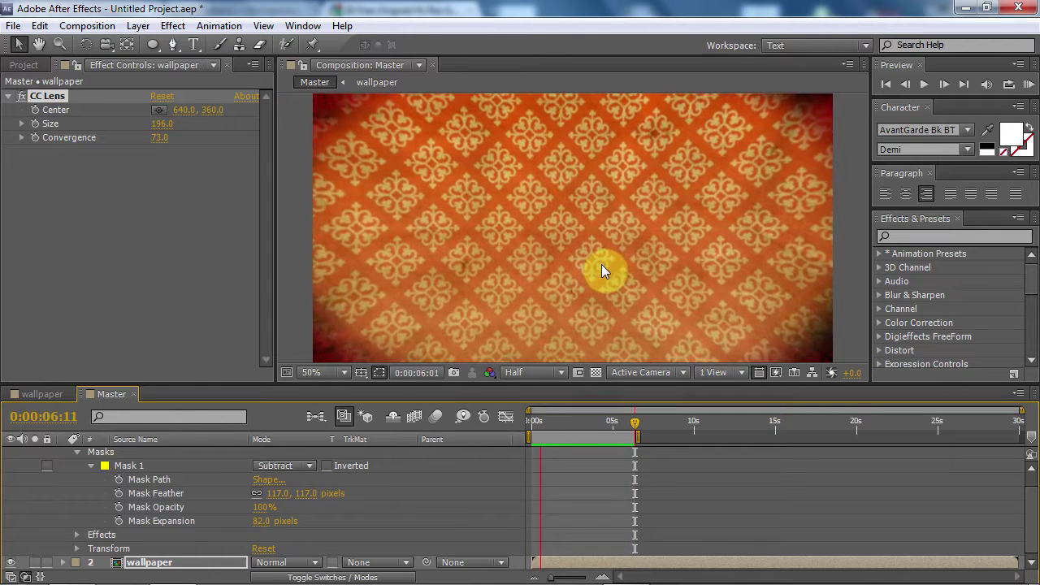
{"action": "key", "text": "space"}
- In the wallpaper composition, set the pattern layer's last Offset keyframe at 0:00:29:29 to a Shift Center To of -600, -300
{"action": "left_click", "coordinate": [41, 394]}
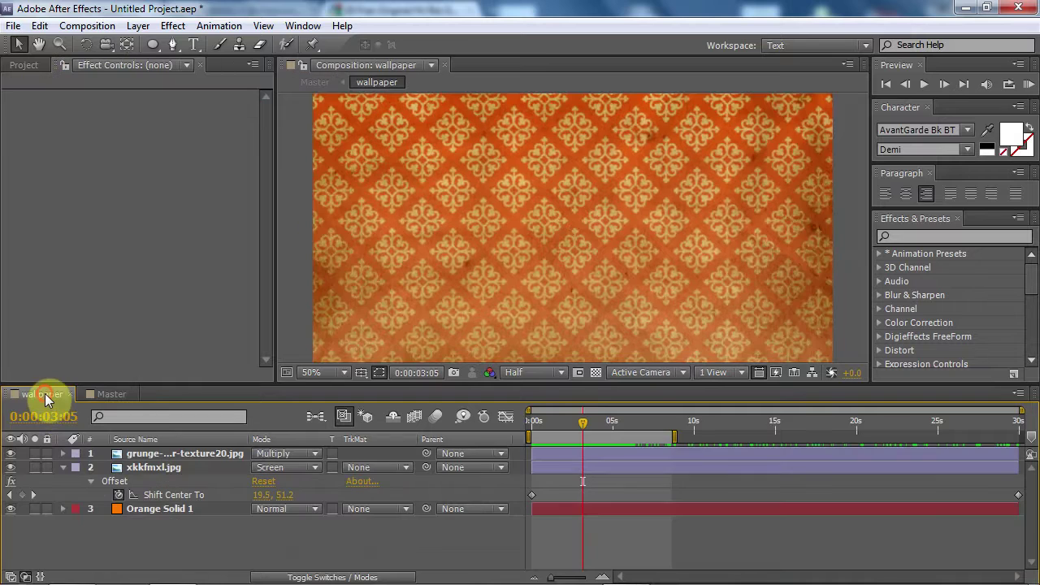
{"action": "left_click", "coordinate": [1021, 439]}
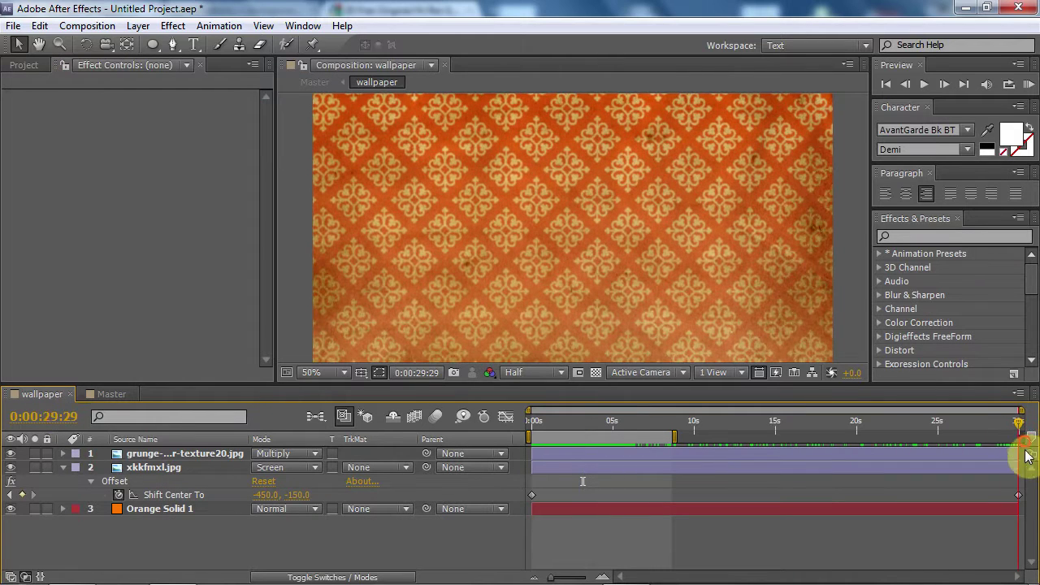
{"action": "left_click", "coordinate": [1019, 494]}
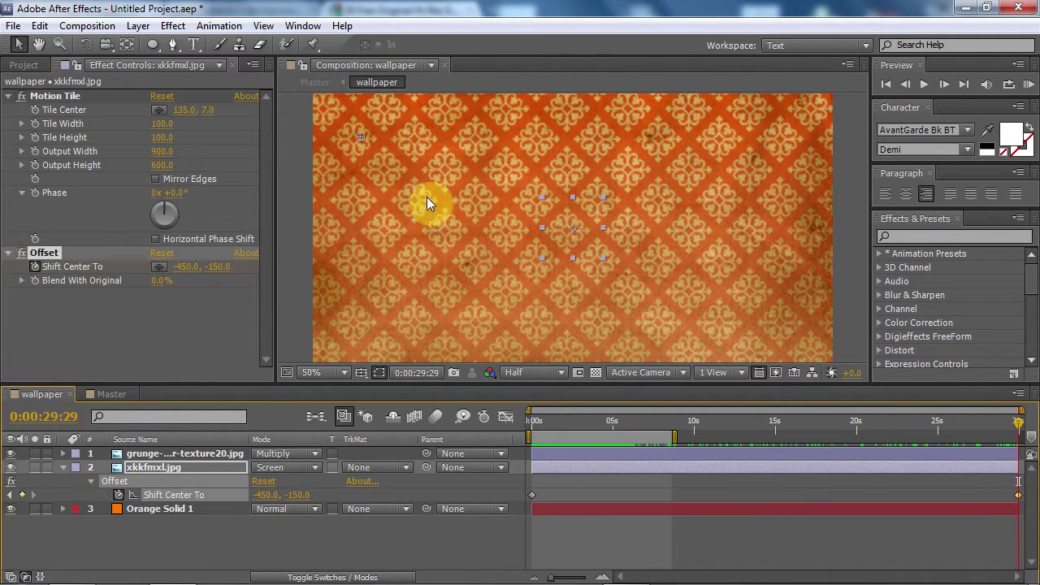
{"action": "scroll", "coordinate": [394, 185], "scroll_direction": "down", "scroll_amount": 2}
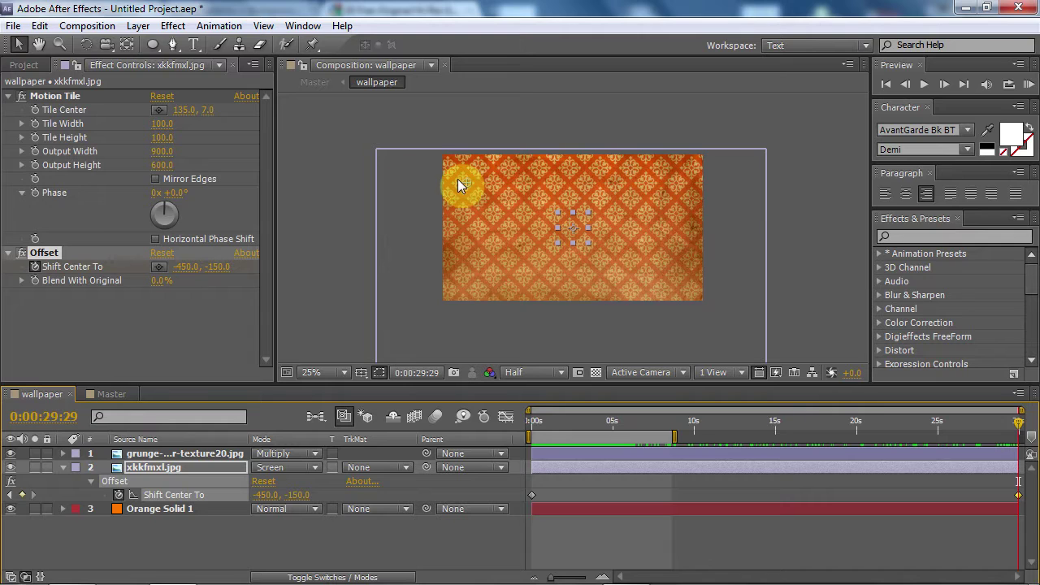
{"action": "left_click_drag", "start_coordinate": [464, 183], "coordinate": [416, 160]}
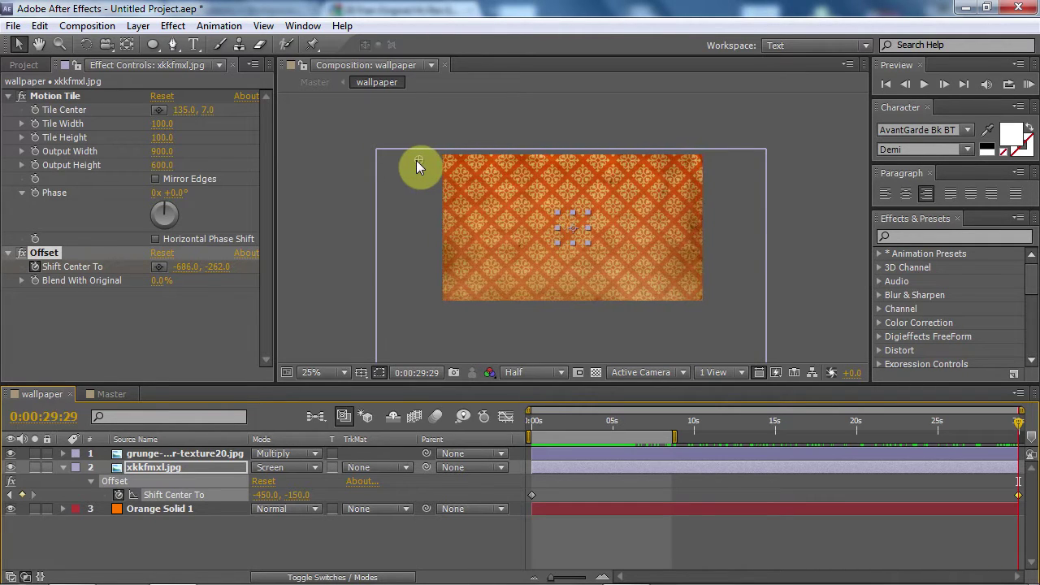
{"action": "left_click", "coordinate": [222, 268]}
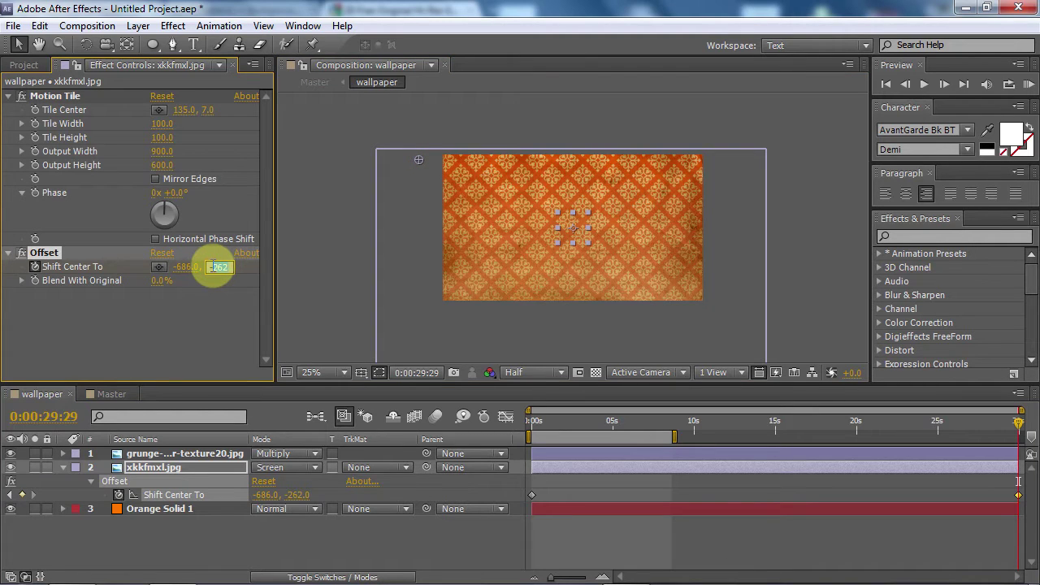
{"action": "type", "text": "-300"}
{"action": "left_click", "coordinate": [189, 268]}
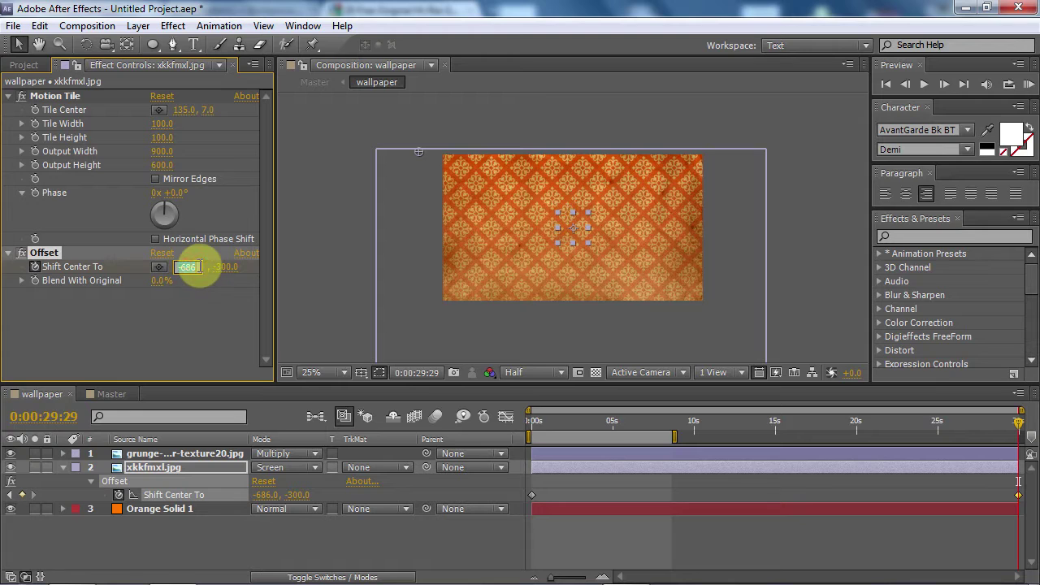
{"action": "type", "text": "-600"}
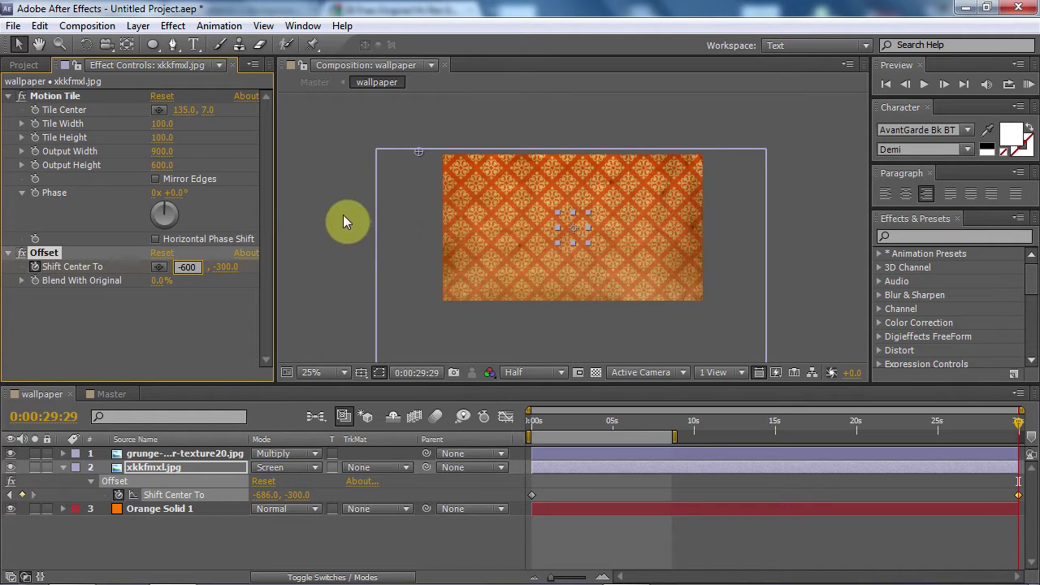
{"action": "left_click", "coordinate": [342, 218]}
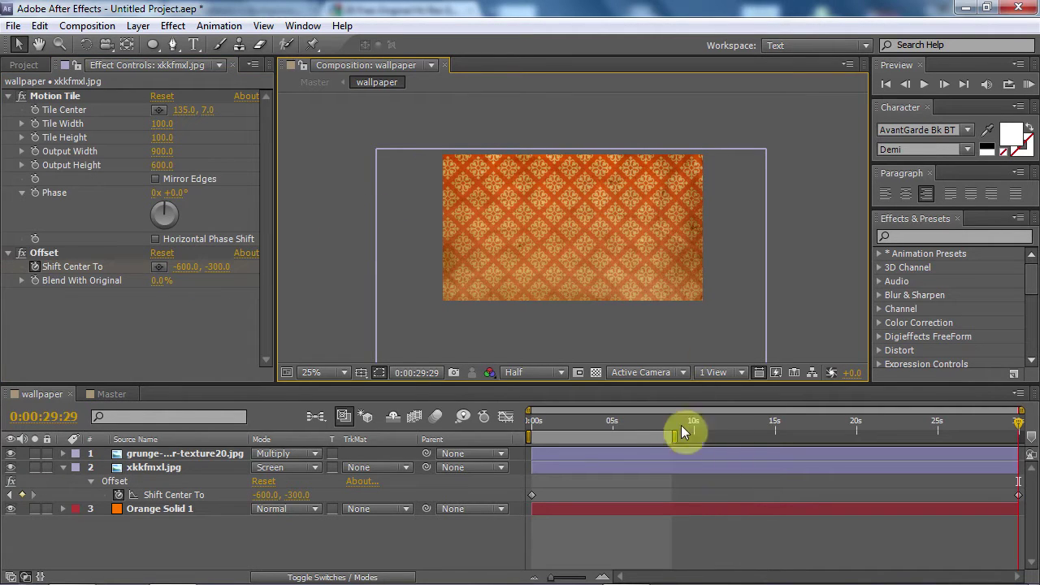
- Return to the Master composition and preview the wallpaper animation with the revised offset motion
{"action": "left_click", "coordinate": [114, 395]}
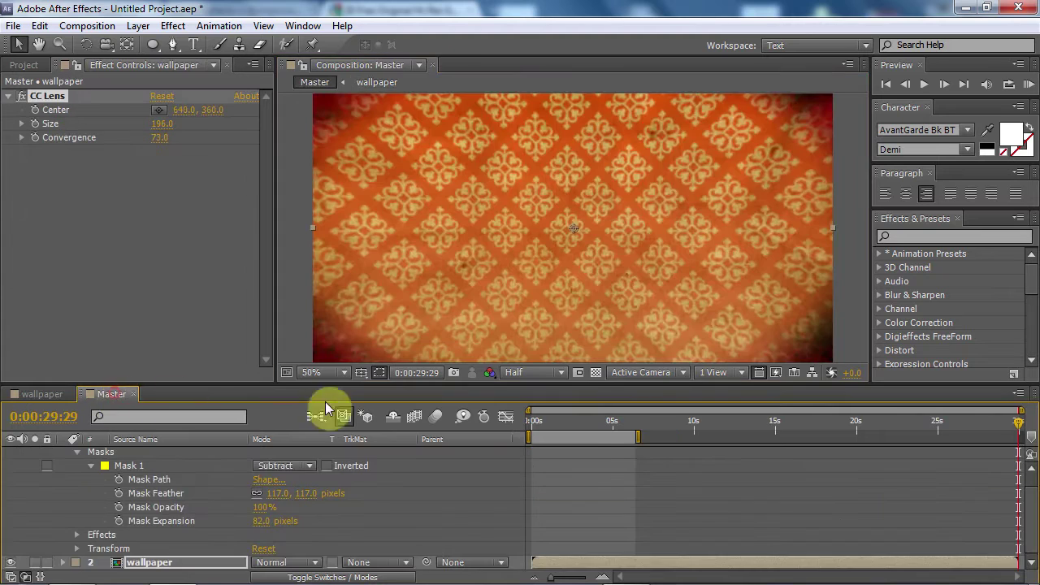
{"action": "left_click", "coordinate": [584, 430]}
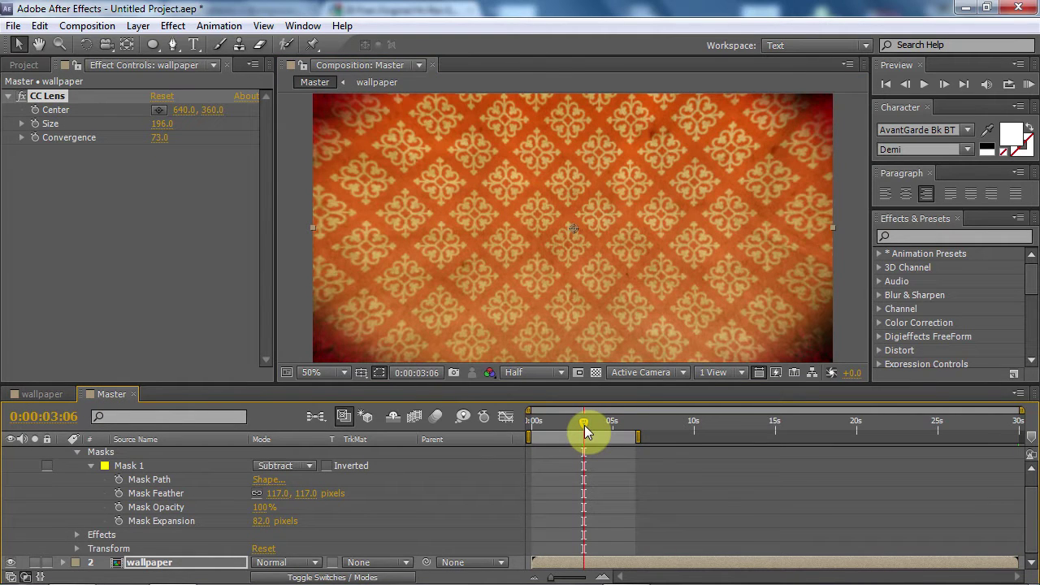
{"action": "key", "text": "KP_0"}
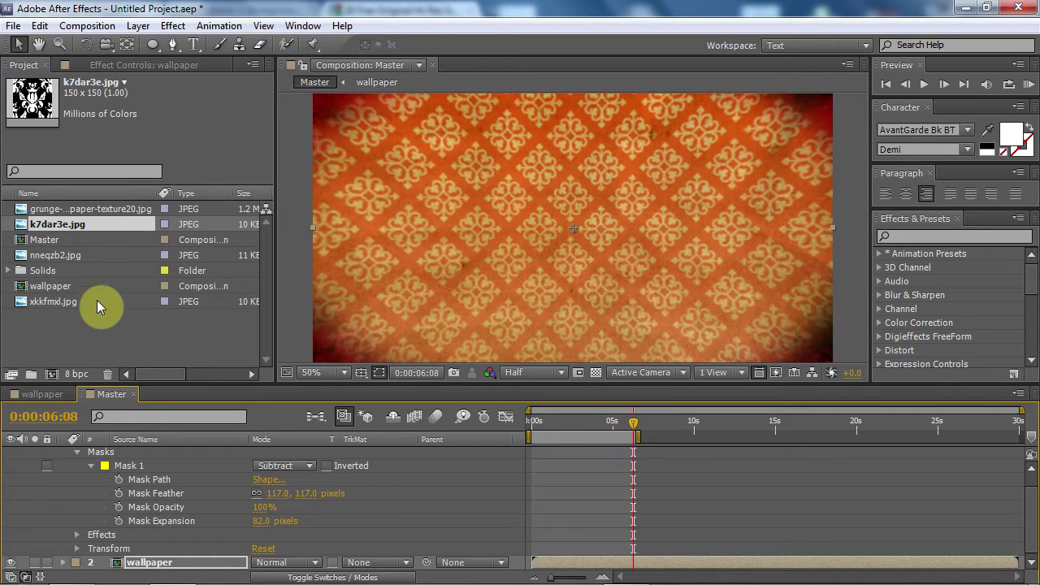
- In the wallpaper composition, replace the xkkfmxl.jpg pattern layer's source with k7dar3e.jpg
{"action": "left_click", "coordinate": [65, 253]}
{"action": "left_click", "coordinate": [70, 225]}
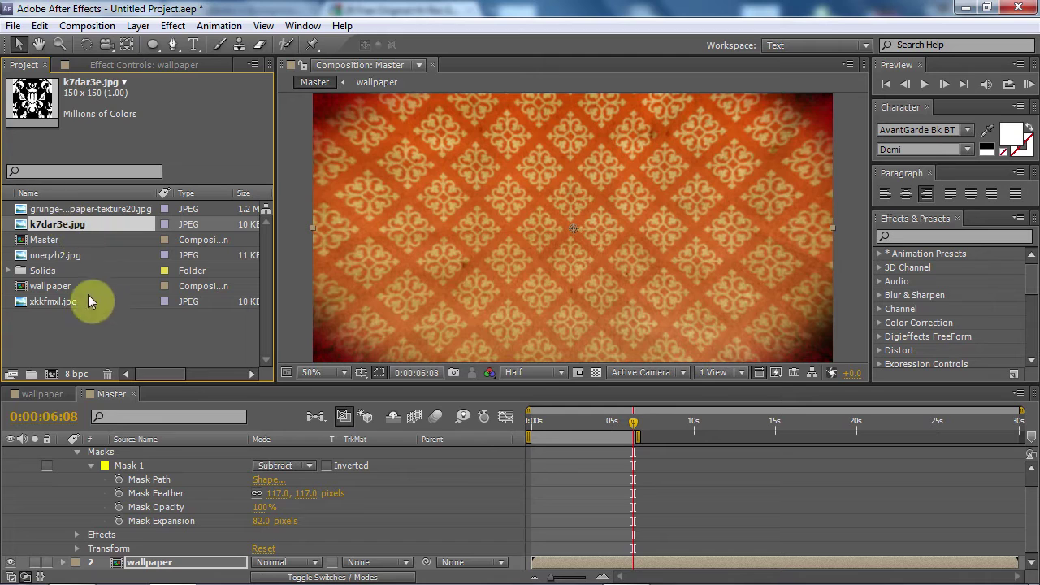
{"action": "left_click", "coordinate": [44, 395]}
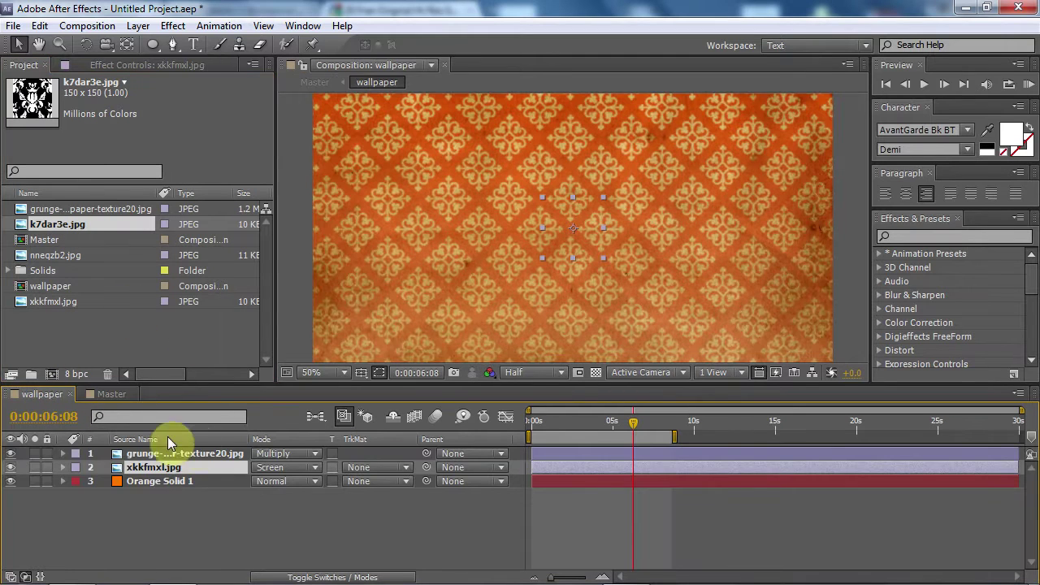
{"action": "left_click", "coordinate": [163, 515]}
{"action": "left_click", "coordinate": [166, 469]}
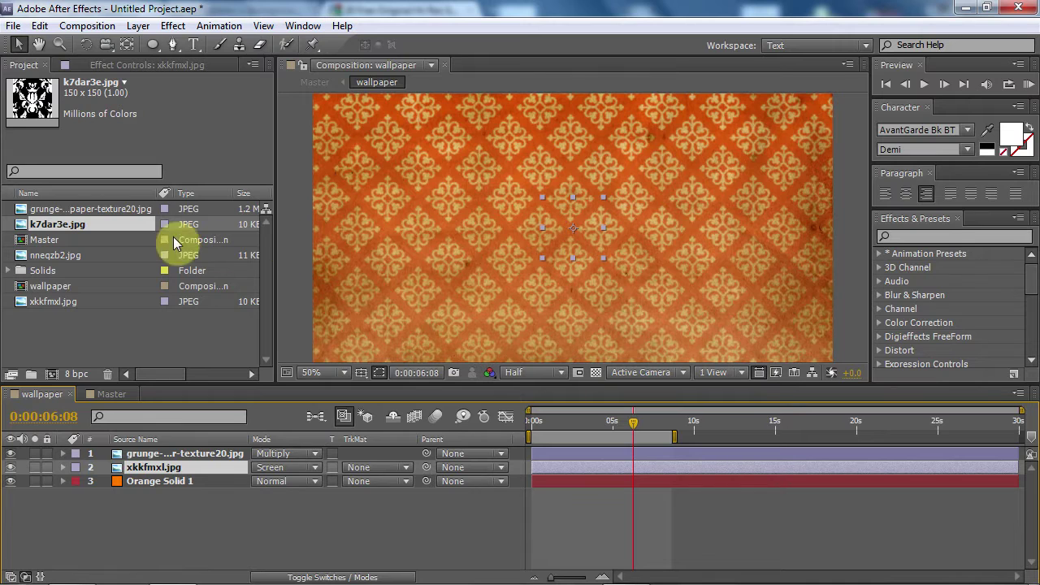
{"action": "left_click_drag", "start_coordinate": [70, 225], "coordinate": [165, 475]}
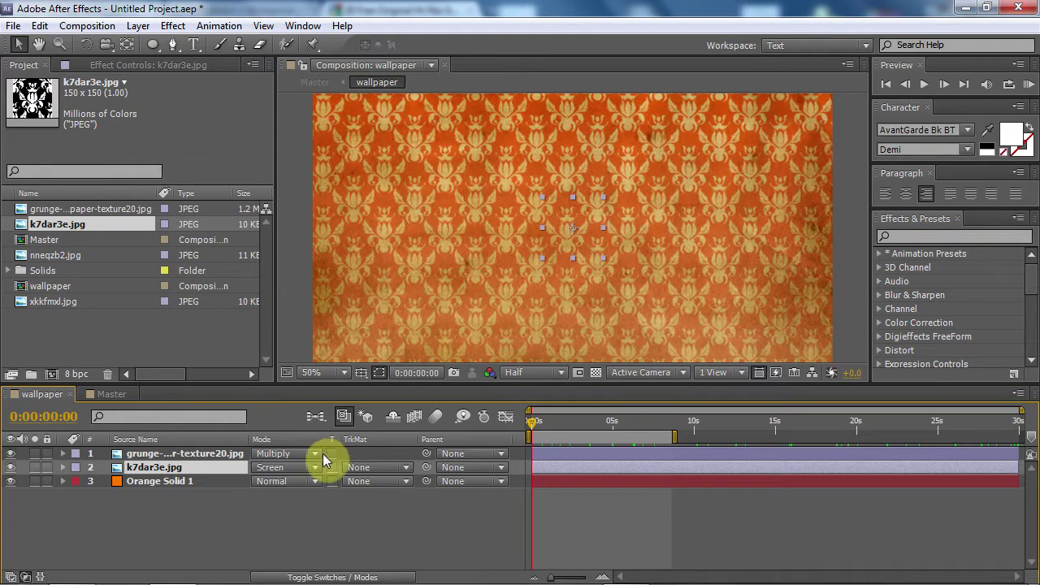
- Set the start color of the Ramp effect on Orange Solid 1 to purple
{"action": "left_click", "coordinate": [152, 483]}
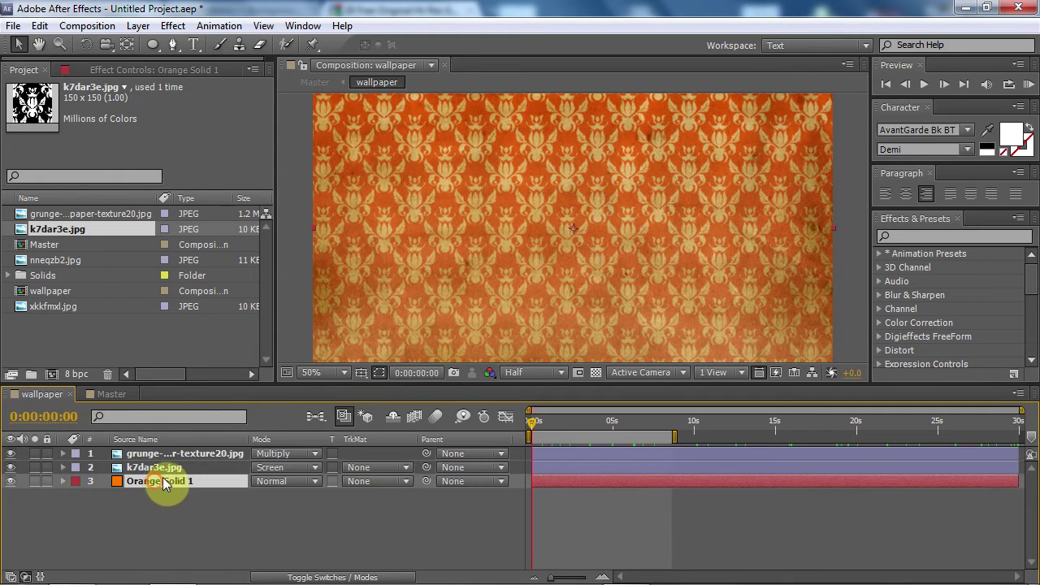
{"action": "left_click", "coordinate": [118, 64]}
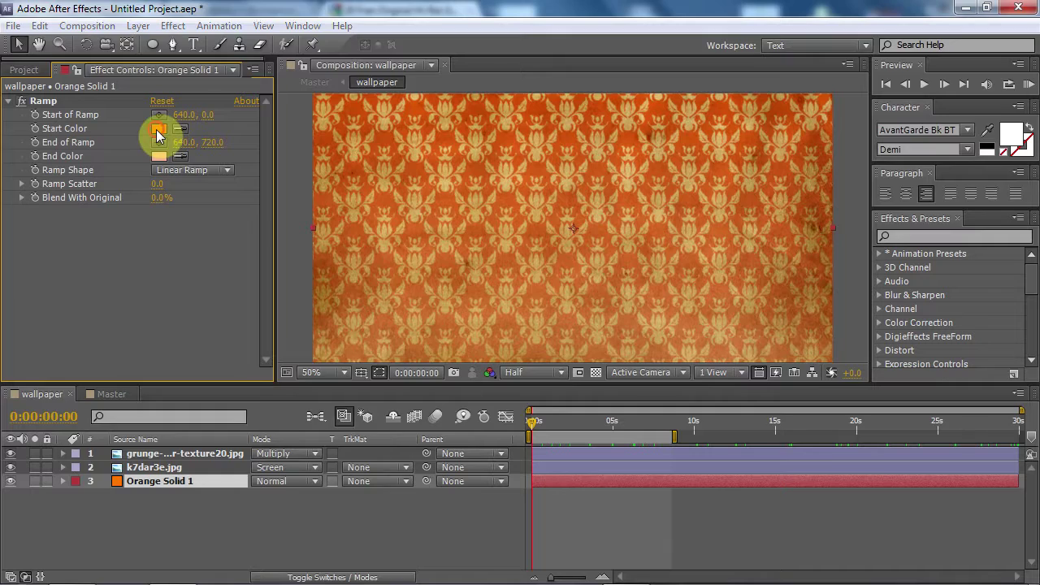
{"action": "left_click", "coordinate": [158, 131]}
{"action": "left_click_drag", "start_coordinate": [289, 482], "coordinate": [302, 416]}
{"action": "left_click", "coordinate": [435, 377]}
- Set the end color of the Ramp effect on Orange Solid 1 to light blue, 6A9EF4
{"action": "left_click", "coordinate": [154, 156]}
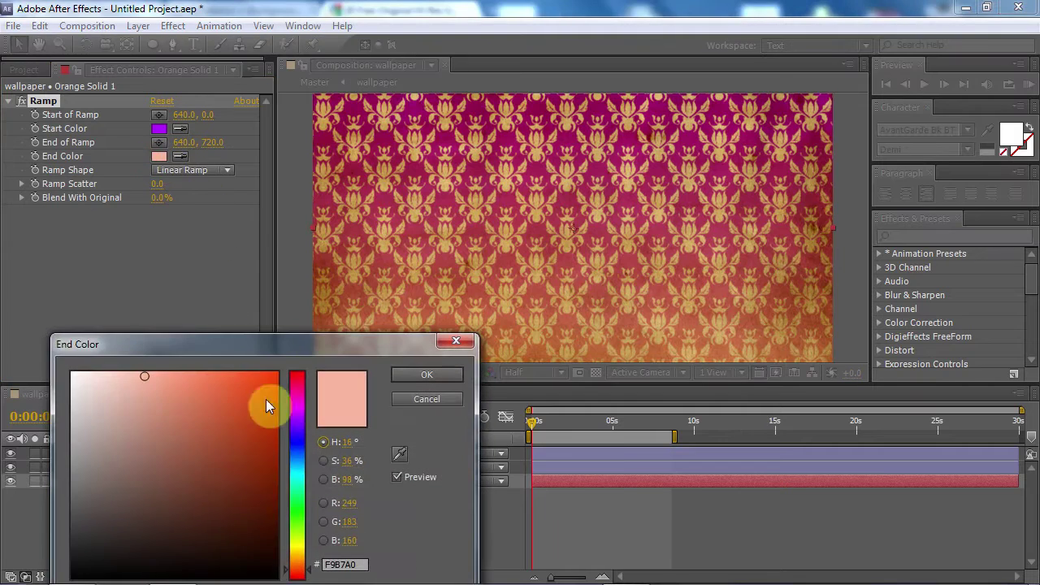
{"action": "left_click_drag", "start_coordinate": [298, 488], "coordinate": [303, 453]}
{"action": "mouse_move", "coordinate": [183, 390]}
{"action": "left_mouse_down"}
{"action": "mouse_move", "coordinate": [146, 401]}
{"action": "mouse_move", "coordinate": [204, 383]}
{"action": "mouse_move", "coordinate": [228, 395]}
{"action": "mouse_move", "coordinate": [225, 364]}
{"action": "mouse_move", "coordinate": [153, 380]}
{"action": "mouse_move", "coordinate": [188, 380]}
{"action": "left_mouse_up"}
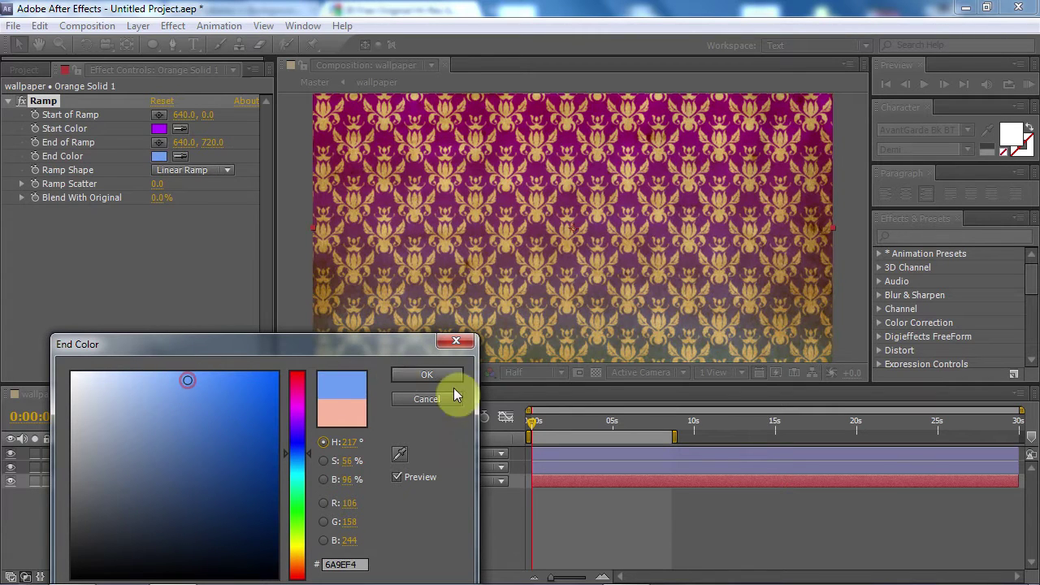
{"action": "left_click", "coordinate": [425, 374]}
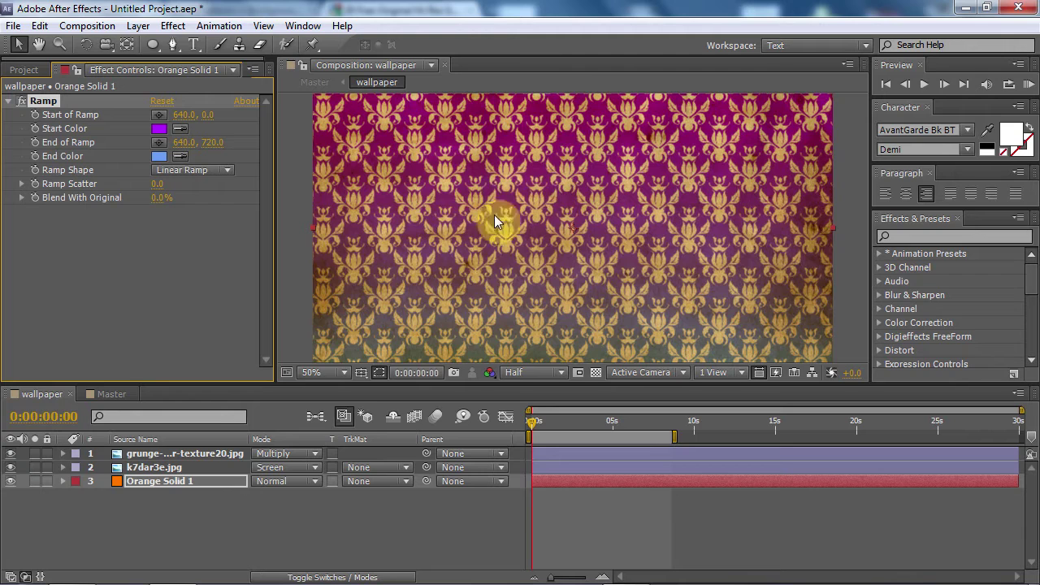
- Try to colorize the grunge paper texture layer with Hue/Saturation at a Colorize Hue of 45°, and check it in the Master composition
{"action": "left_click", "coordinate": [188, 453]}
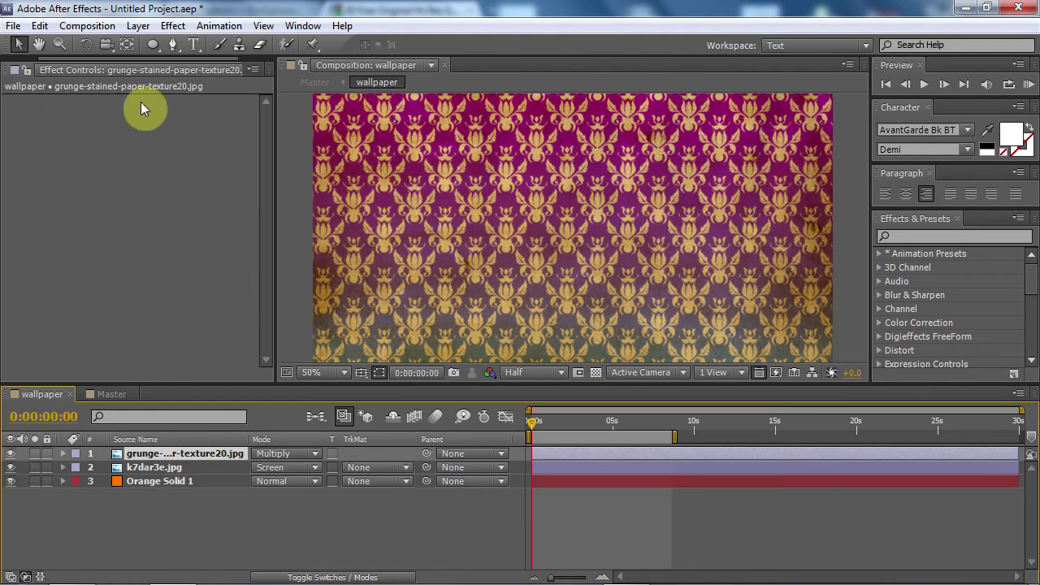
{"action": "right_click", "coordinate": [69, 189]}
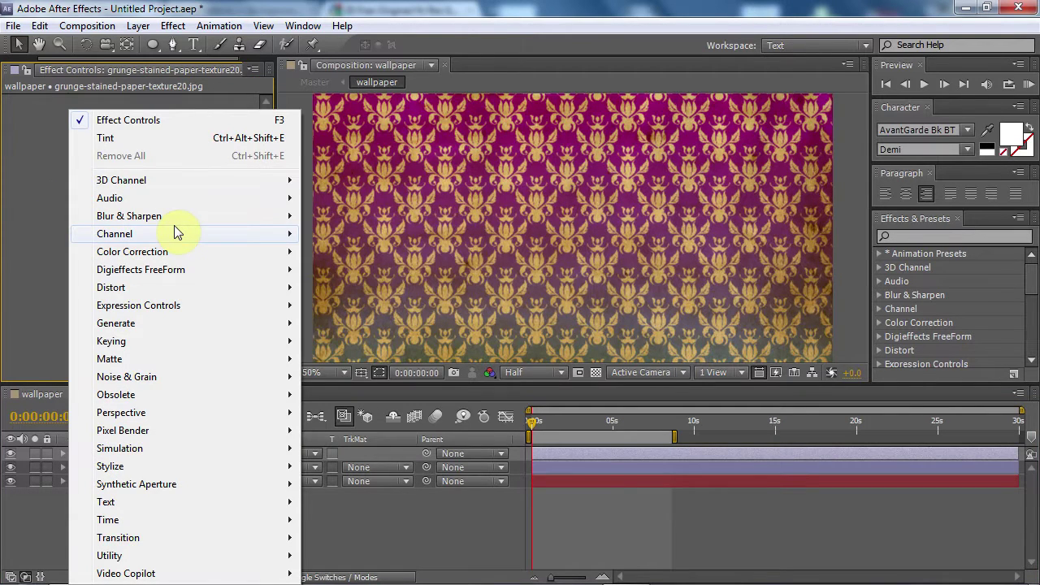
{"action": "mouse_move", "coordinate": [177, 219]}
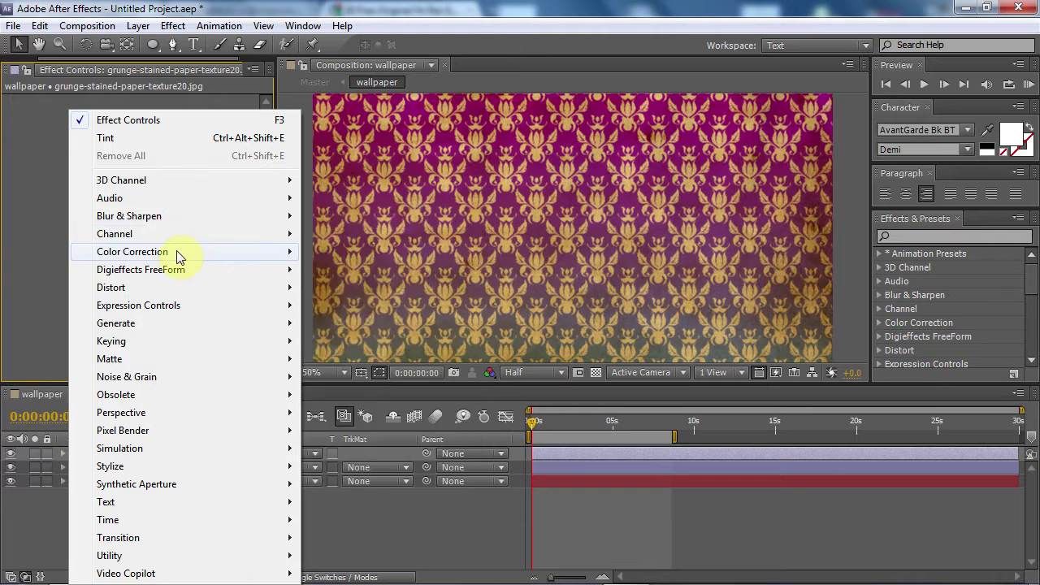
{"action": "mouse_move", "coordinate": [176, 250]}
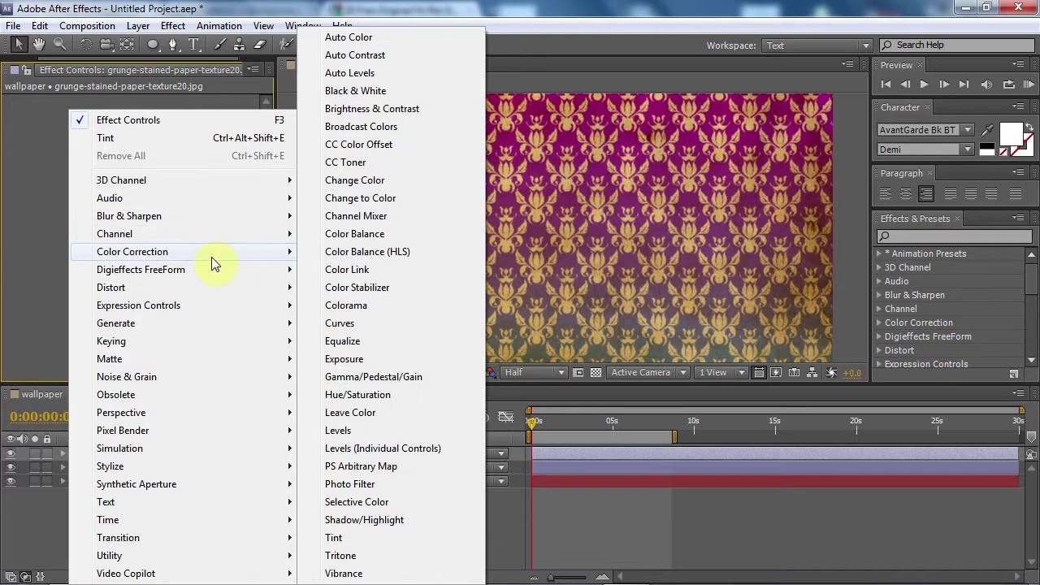
{"action": "left_click", "coordinate": [371, 396]}
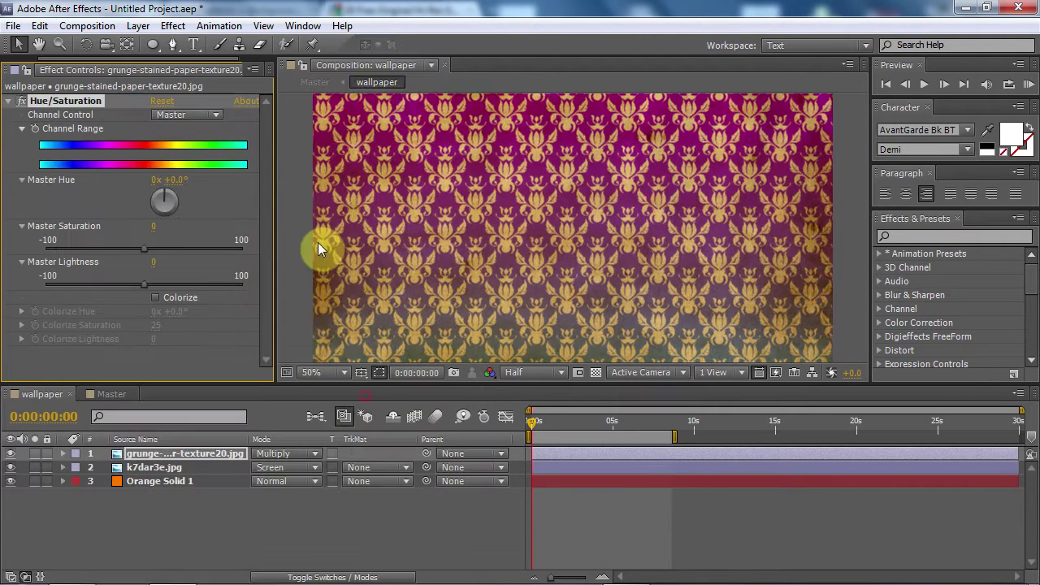
{"action": "left_click", "coordinate": [155, 299]}
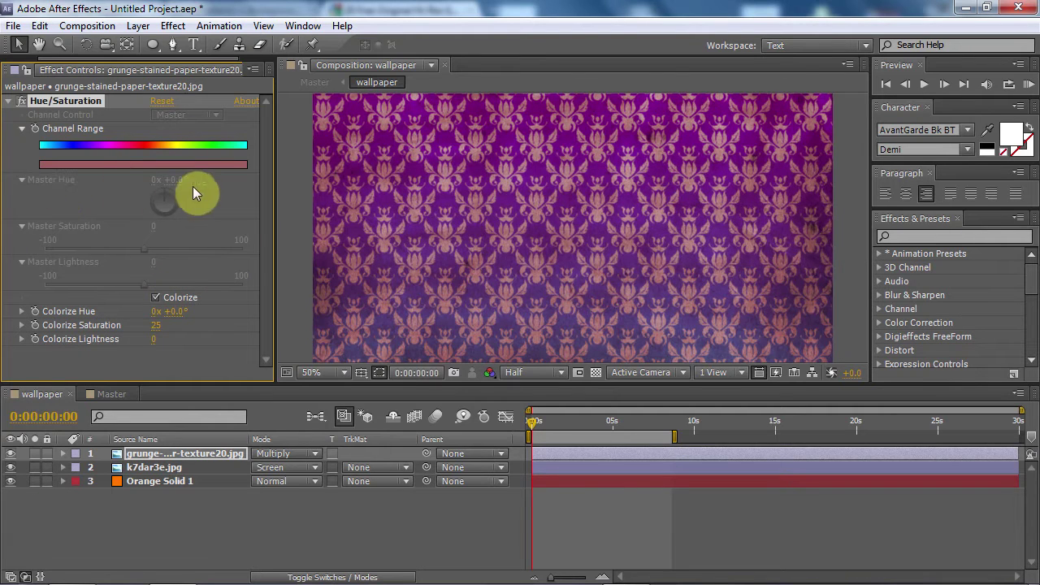
{"action": "mouse_move", "coordinate": [177, 317]}
{"action": "left_mouse_down"}
{"action": "mouse_move", "coordinate": [190, 302]}
{"action": "mouse_move", "coordinate": [237, 302]}
{"action": "mouse_move", "coordinate": [191, 307]}
{"action": "left_mouse_up"}
{"action": "left_click_drag", "start_coordinate": [142, 307], "coordinate": [211, 307]}
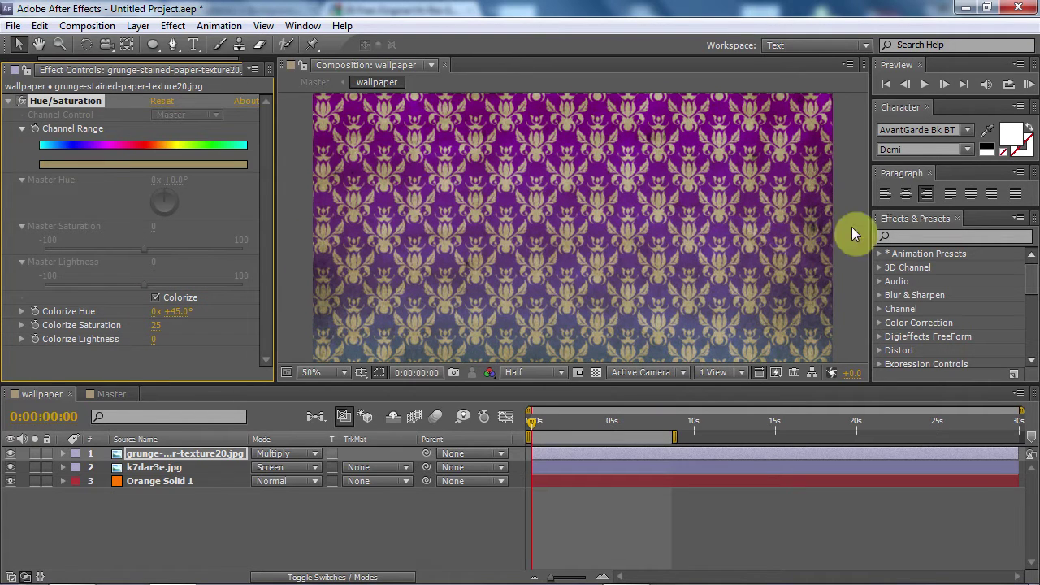
{"action": "left_click", "coordinate": [118, 394]}
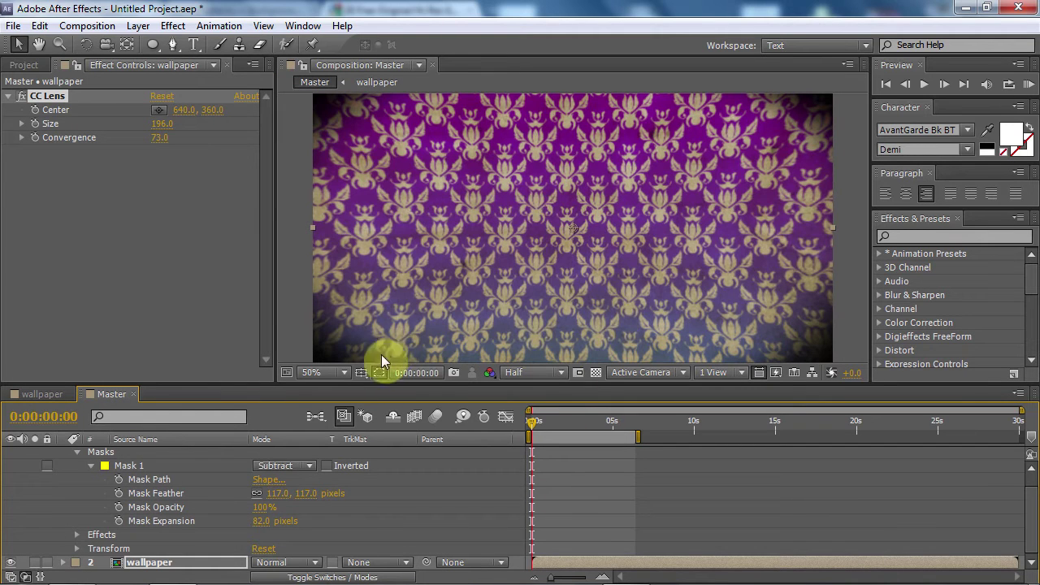
- In the wallpaper composition, replace the grunge texture layer's Hue/Saturation effect with Tint, and return to the Master composition
{"action": "left_click", "coordinate": [41, 394]}
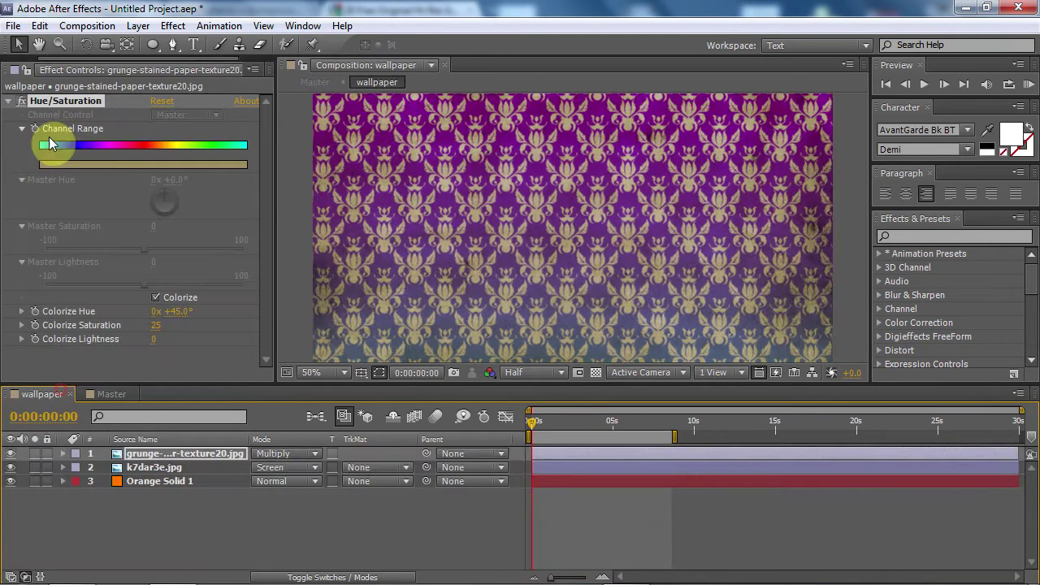
{"action": "left_click", "coordinate": [57, 105]}
{"action": "key", "text": "Delete"}
{"action": "right_click", "coordinate": [70, 162]}
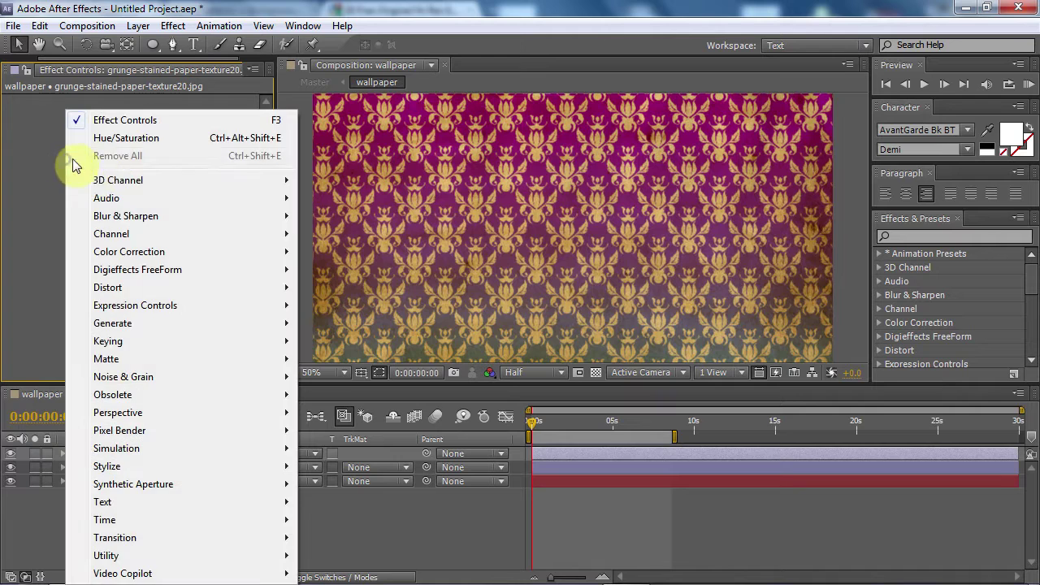
{"action": "mouse_move", "coordinate": [140, 256]}
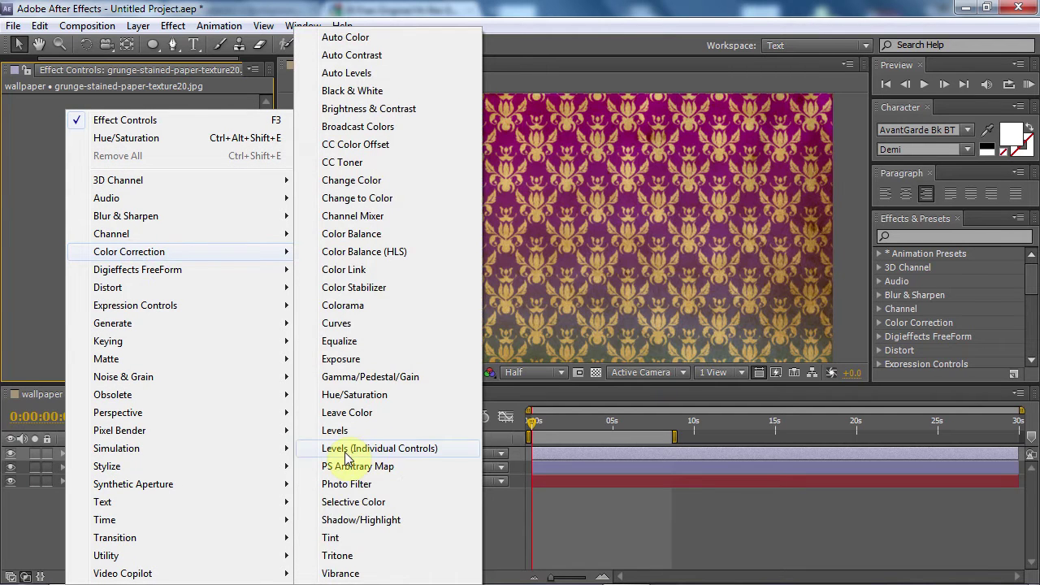
{"action": "left_click", "coordinate": [348, 538]}
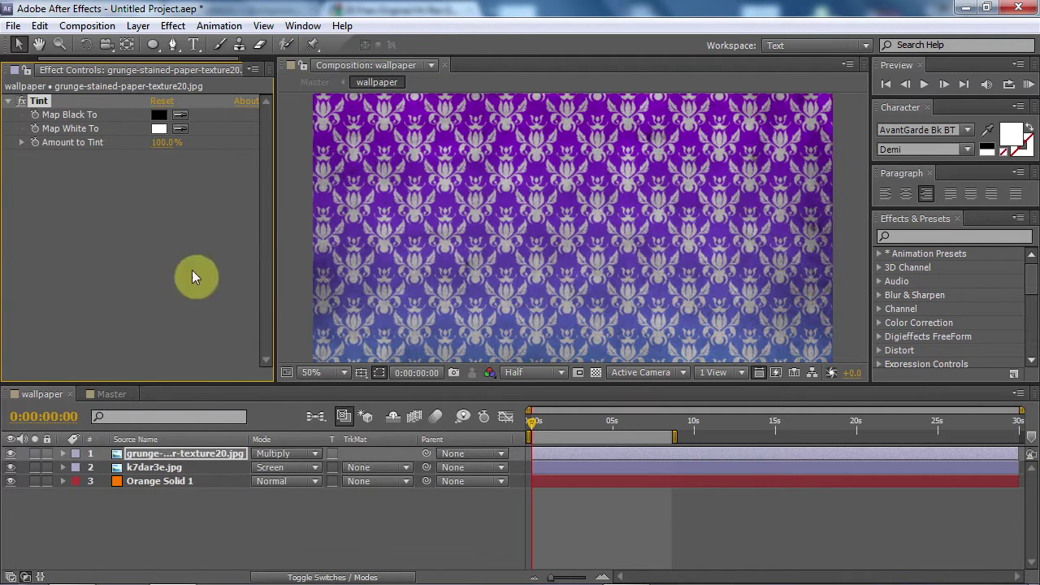
{"action": "left_click", "coordinate": [111, 395]}
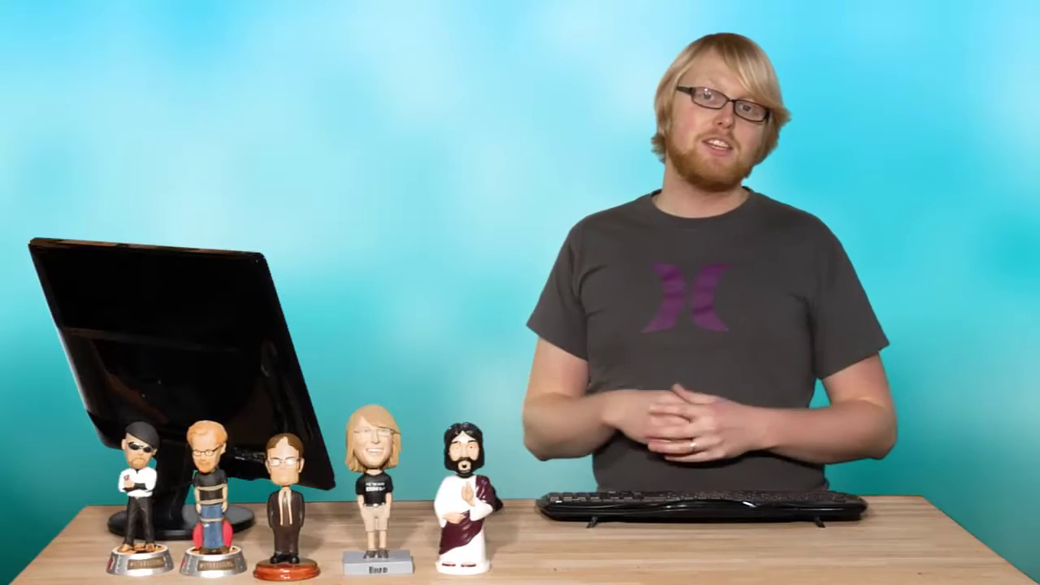